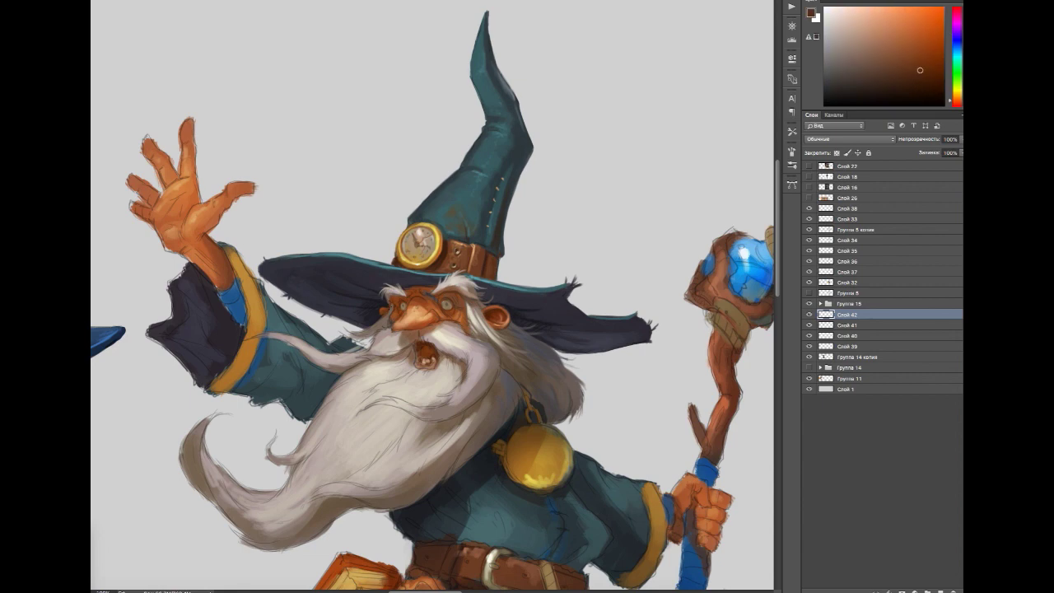
Step: Refine the nose bridge and the inside of the wizard's open mouth with sampled skin, brown and dark red tones
left_click(425, 289, "alt")
left_click(433, 296, "alt")
left_click(429, 296, "alt")
left_click(426, 340, "alt")
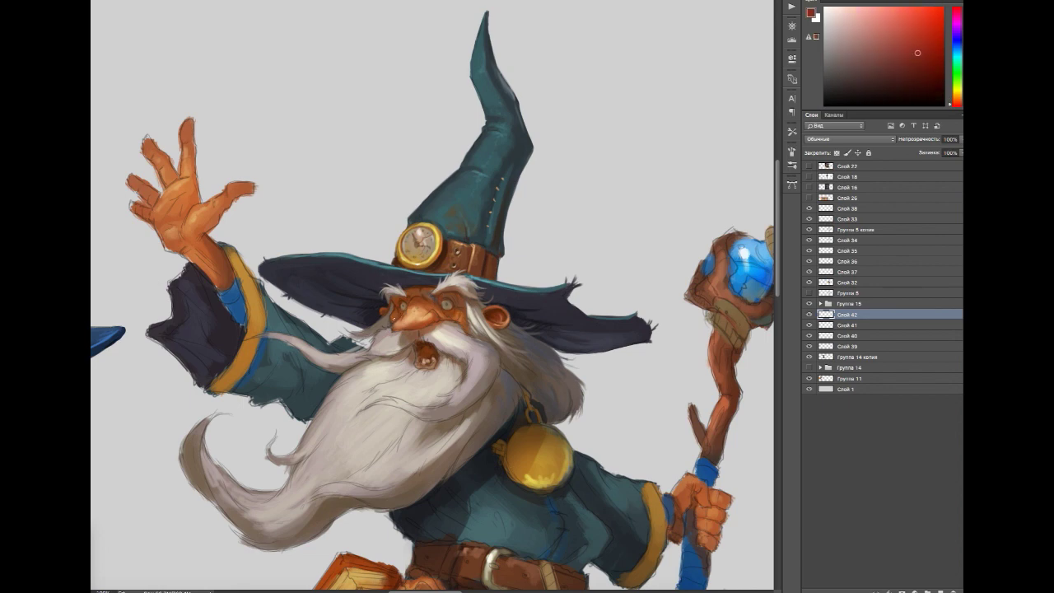
Step: Paint the moustache hair bordering the mouth, blending sampled brown shadows into the lighter grey strands
left_click(441, 348, "alt")
left_click(445, 343, "alt")
left_click(444, 342, "alt")
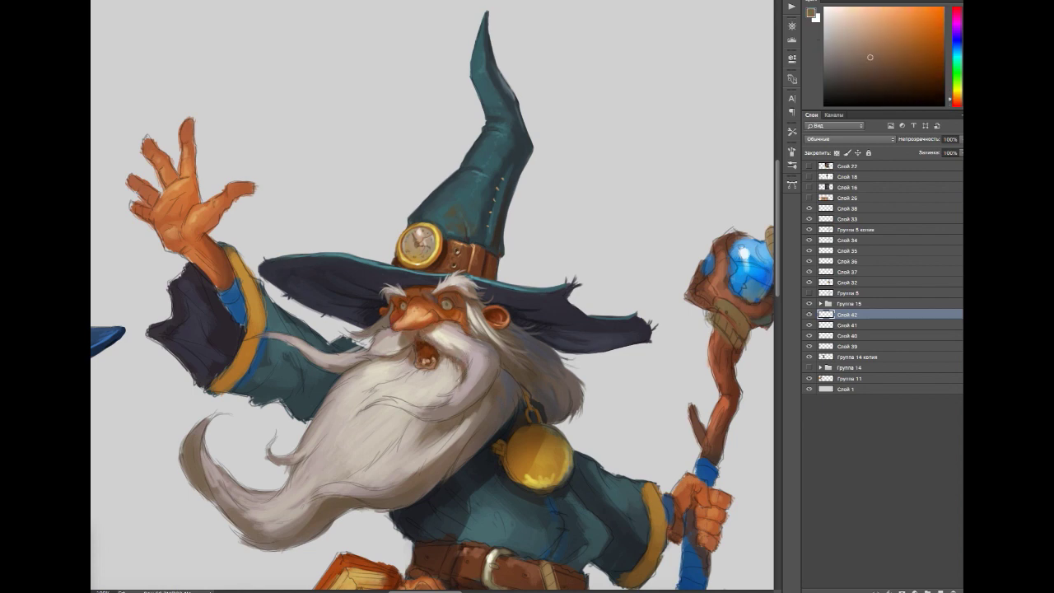
left_click(452, 350, "alt")
left_click(452, 328, "alt")
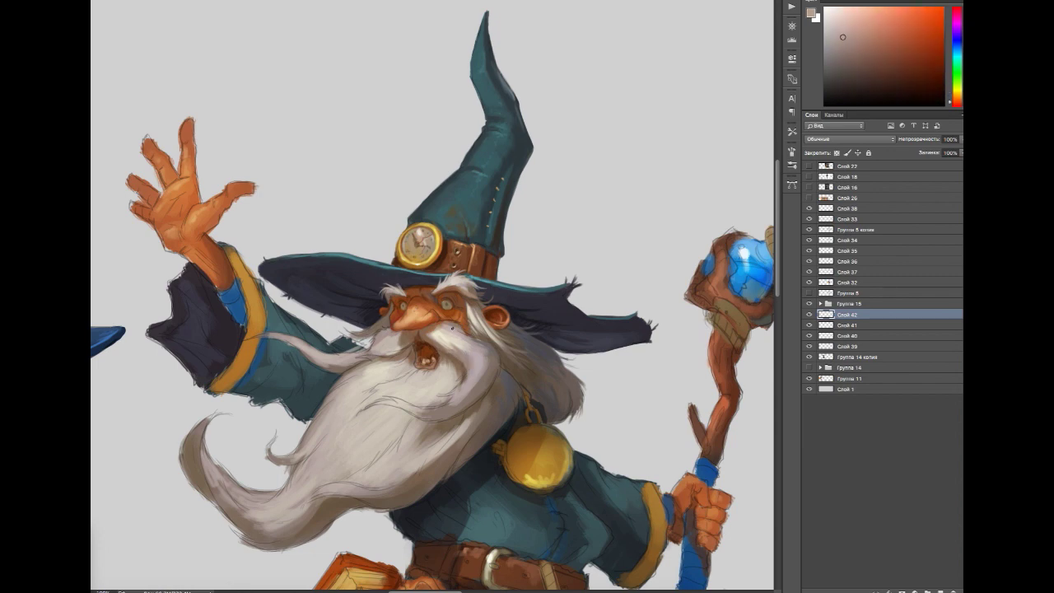
Step: Shade and highlight the large moustache curl beside the mouth using sampled warm grey and off-white tones
left_click(487, 374, "alt")
left_click(485, 341, "alt")
left_click(494, 380, "alt")
left_click(488, 364, "alt")
left_click(456, 341, "alt")
left_click(422, 294, "alt")
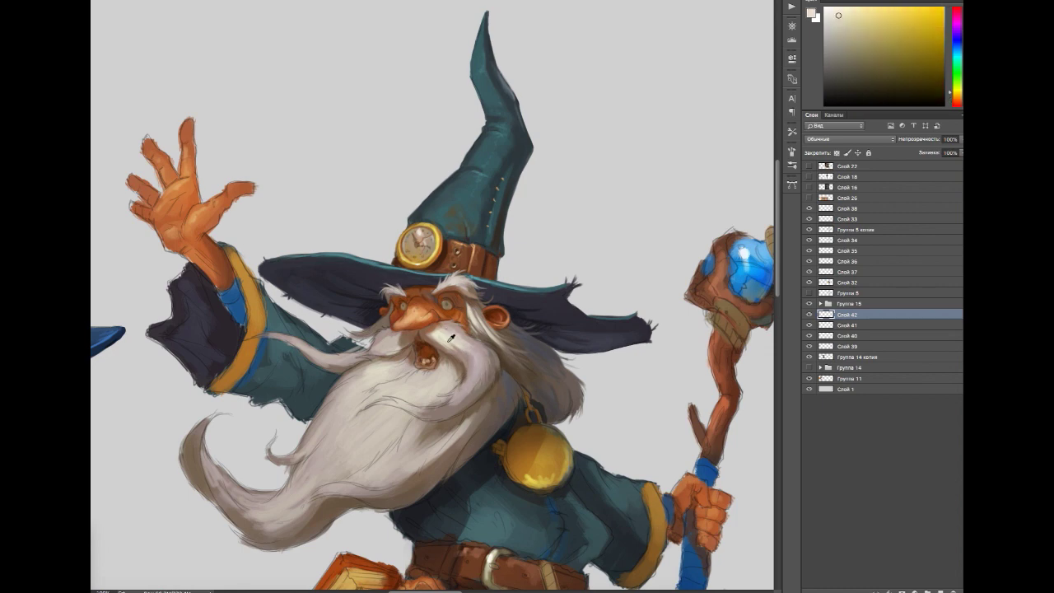
Step: Define the moustache's lower sweeping strand where it overlaps the beard, with sampled light and shadow greys
left_click(466, 362, "alt")
left_click(438, 408, "alt")
left_click(383, 400, "alt")
left_click(426, 416, "alt")
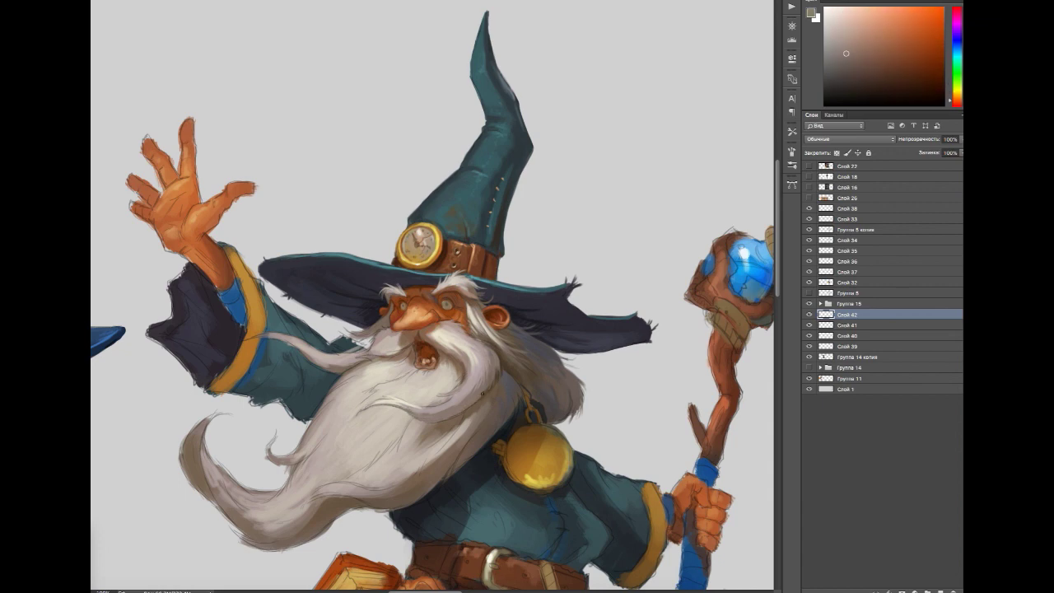
left_click(483, 391, "alt")
Step: Paint soft hair strands and shadows along the beard's edge beside the gold medallion and across its lower body
left_click(517, 387, "alt")
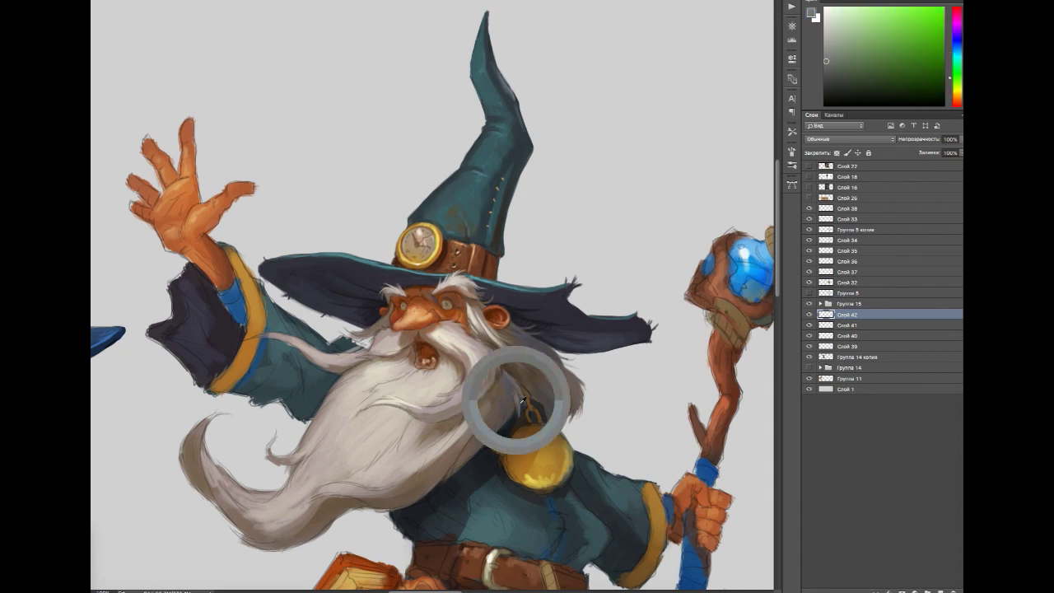
left_click(492, 451, "alt")
left_click(449, 444, "alt")
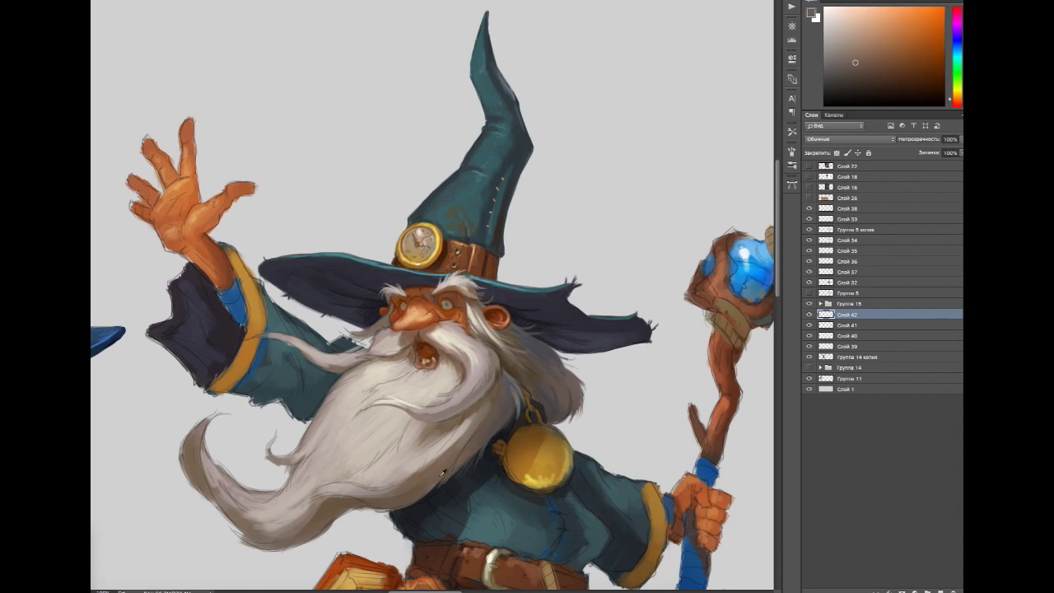
left_click(449, 442, "alt")
left_click(475, 406, "alt")
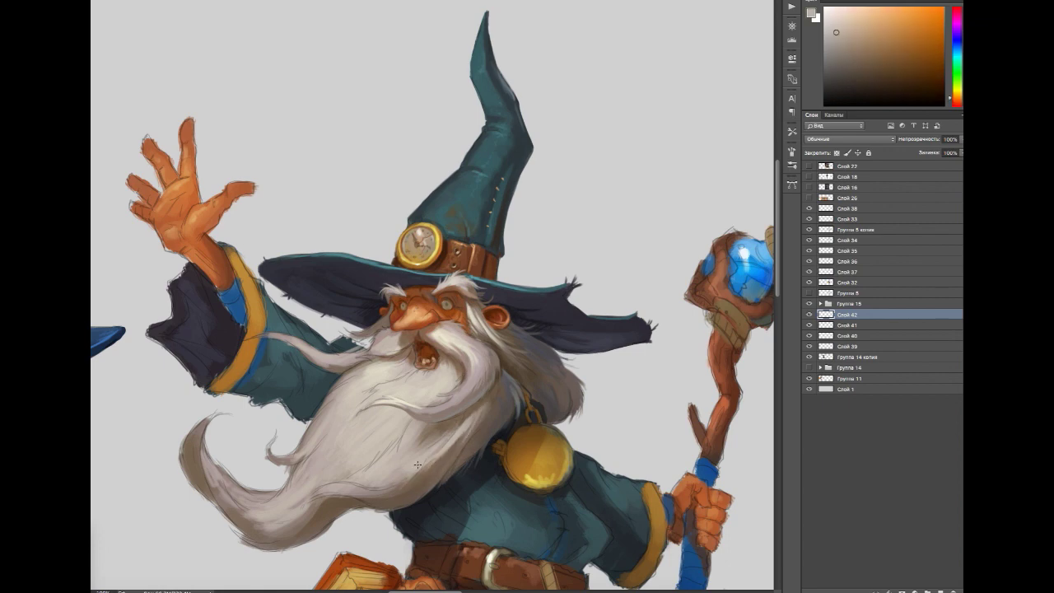
left_click(367, 486, "alt")
left_click(369, 458, "alt")
left_click(434, 449, "alt")
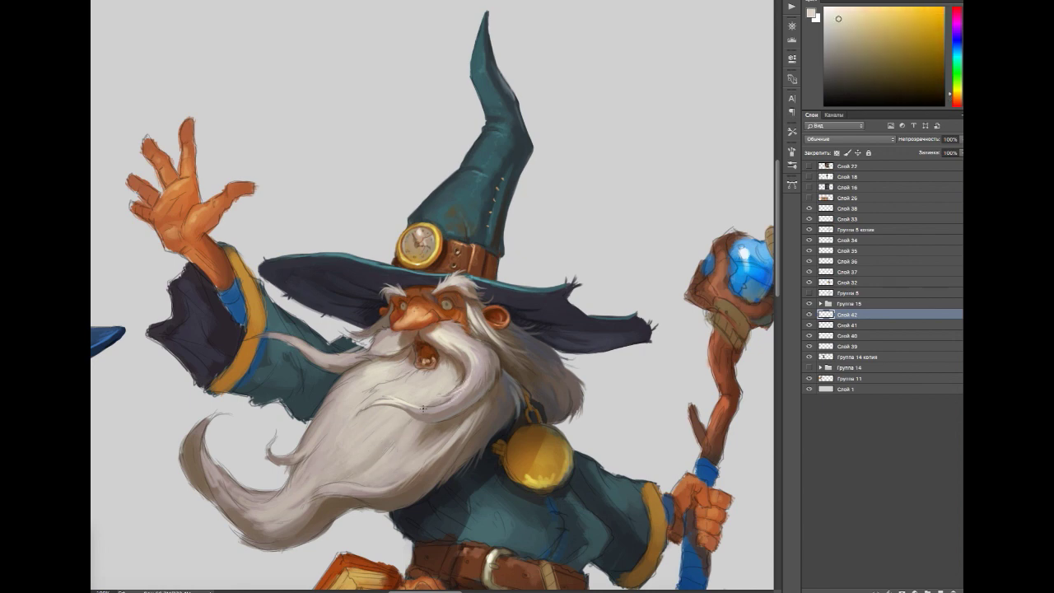
Step: Add a new layer and smooth the moustache curl and upper beard over the sketch lines with sampled hair tones
key("ctrl+shift+alt+n")
left_click(478, 367, "alt")
left_click(482, 375, "alt")
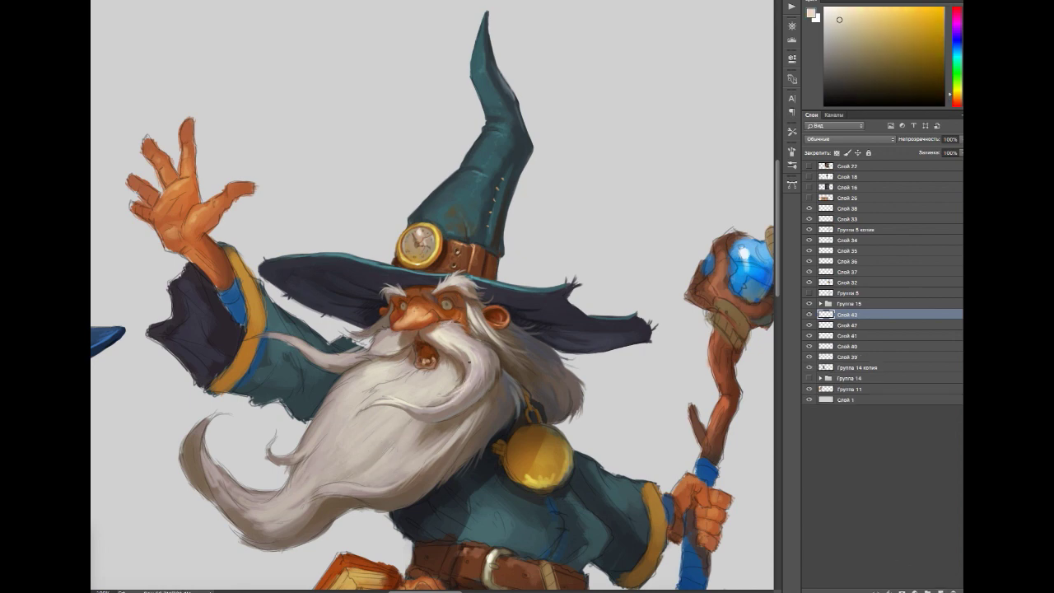
left_click(407, 407, "alt")
left_click(400, 379, "alt")
left_click(372, 389, "alt")
left_click(401, 374, "alt")
left_click(371, 370, "alt")
left_click(342, 392, "alt")
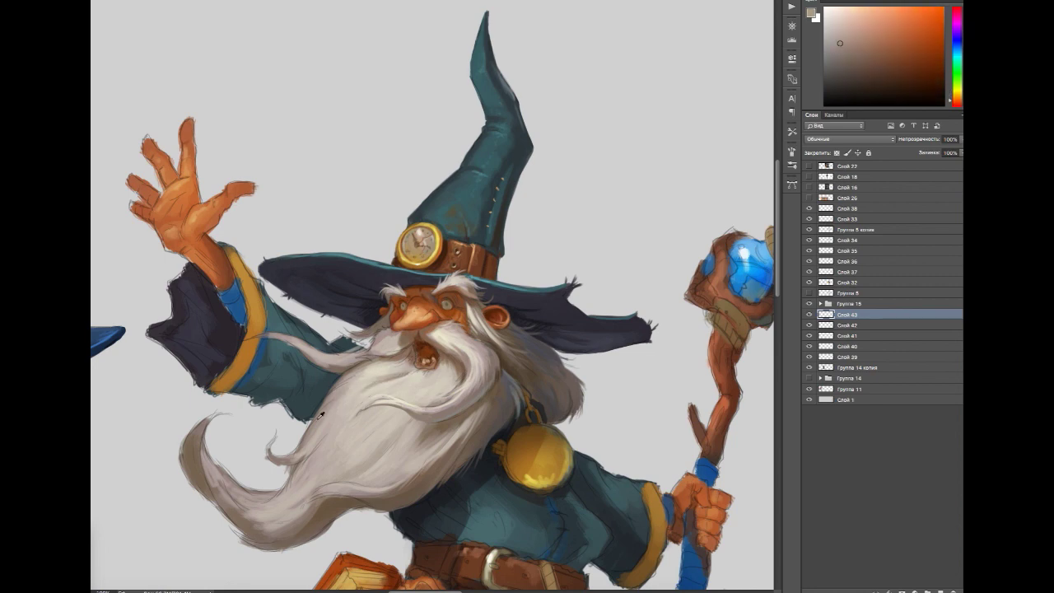
Step: Touch up the small moustache side and the adjoining mouth edge with sampled grey and dark brown
left_click(392, 353, "alt")
left_click(391, 352, "alt")
left_click(406, 349, "alt")
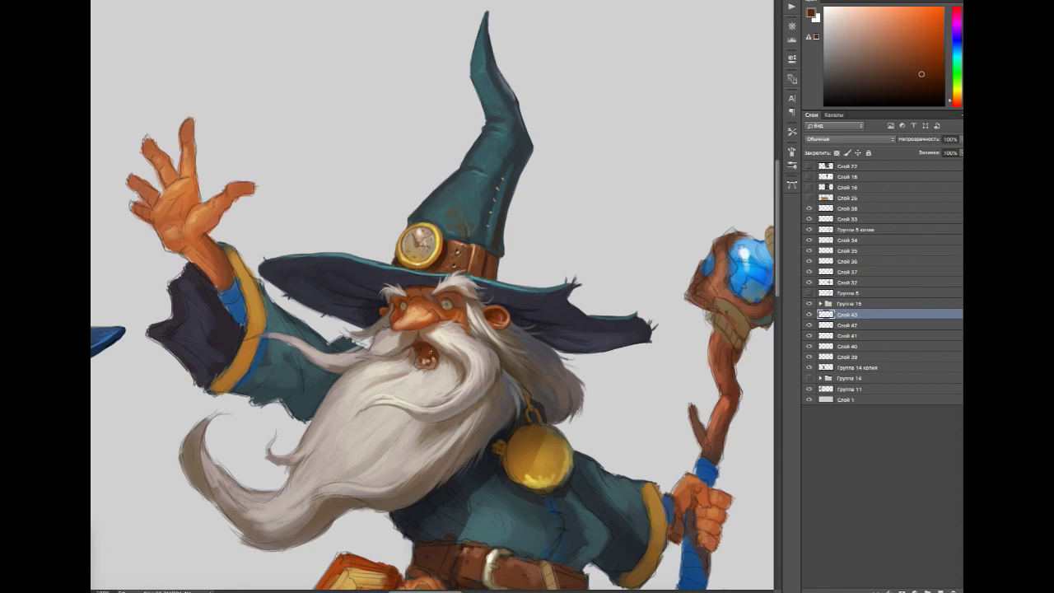
Step: Flip the view horizontally and paint a gold crown and ring details on the hat's stopwatch
left_click(136, 78)
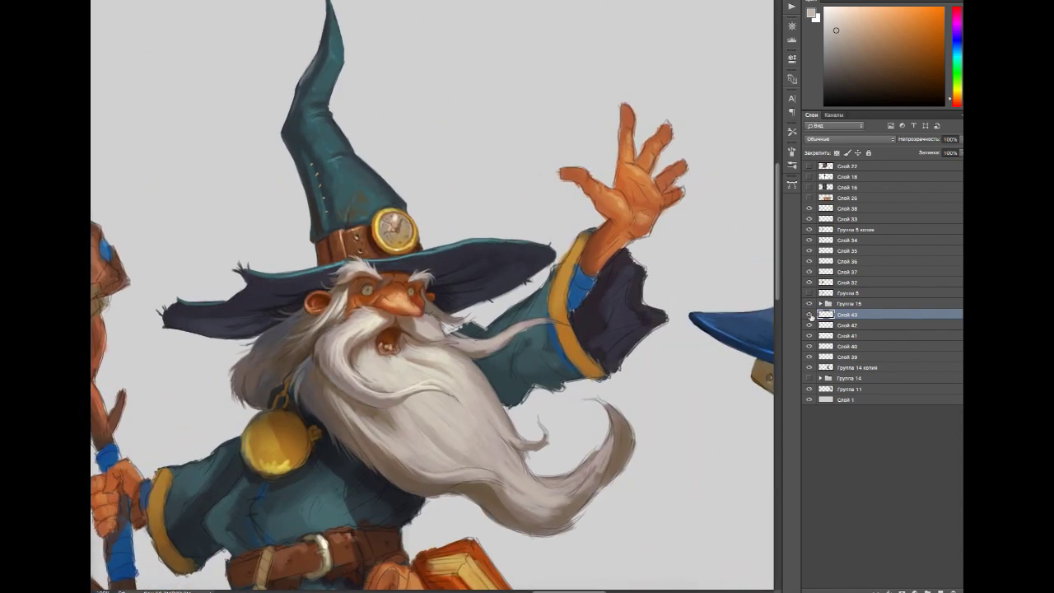
left_click_drag(410, 246, 459, 202)
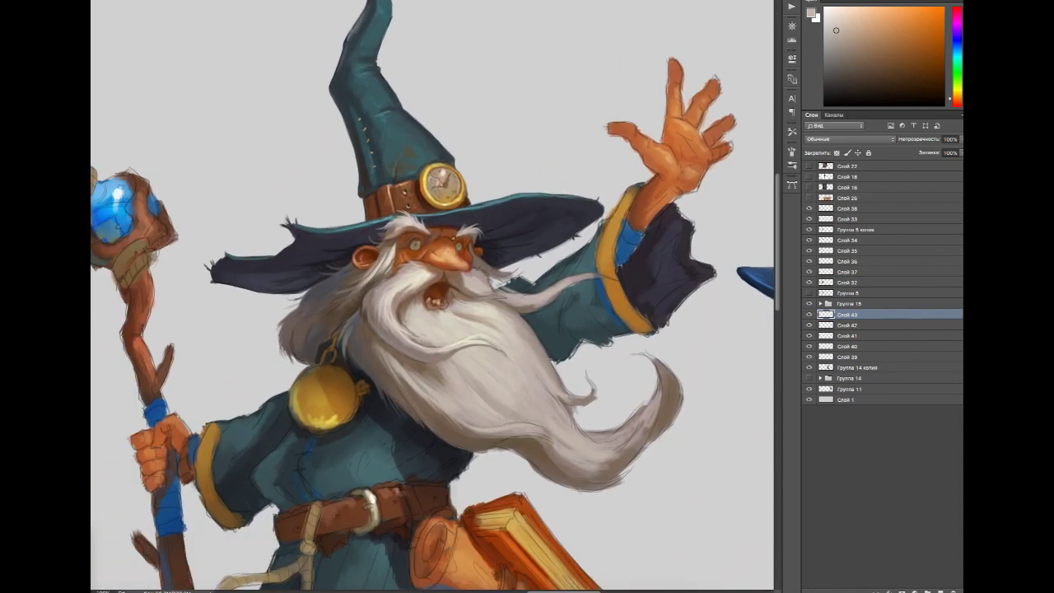
left_click(459, 202, "alt")
left_click(423, 170, "alt")
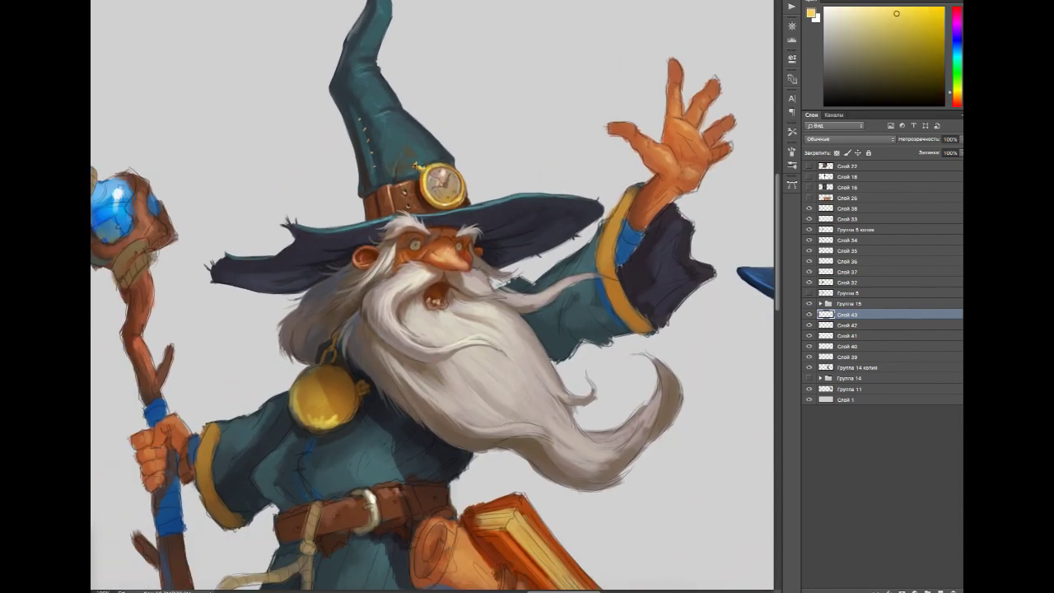
Step: Paint the raised sleeve's shoulder area in dark teal and clean up the loose hair wisps beside the face
left_click(503, 268, "alt")
left_click(515, 270, "alt")
left_click(494, 282, "alt")
left_click(504, 280, "alt")
left_click(499, 265, "alt")
left_click(490, 262, "alt")
left_click(507, 286, "alt")
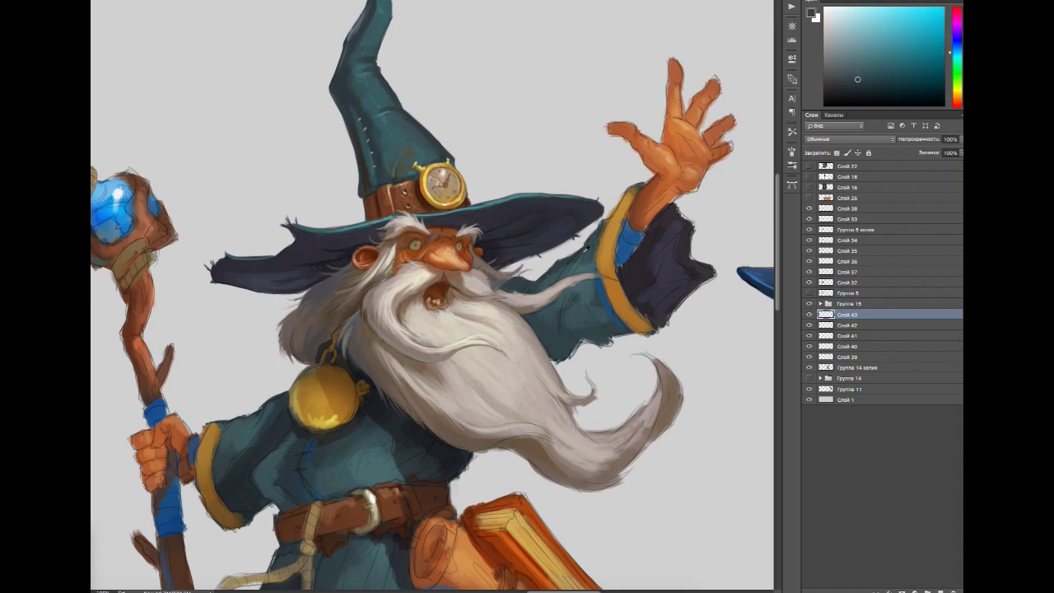
Step: Shade the side moustache from the cheek outward and separate its strand from the teal sleeve behind it
left_click(482, 276, "alt")
left_click(488, 282, "alt")
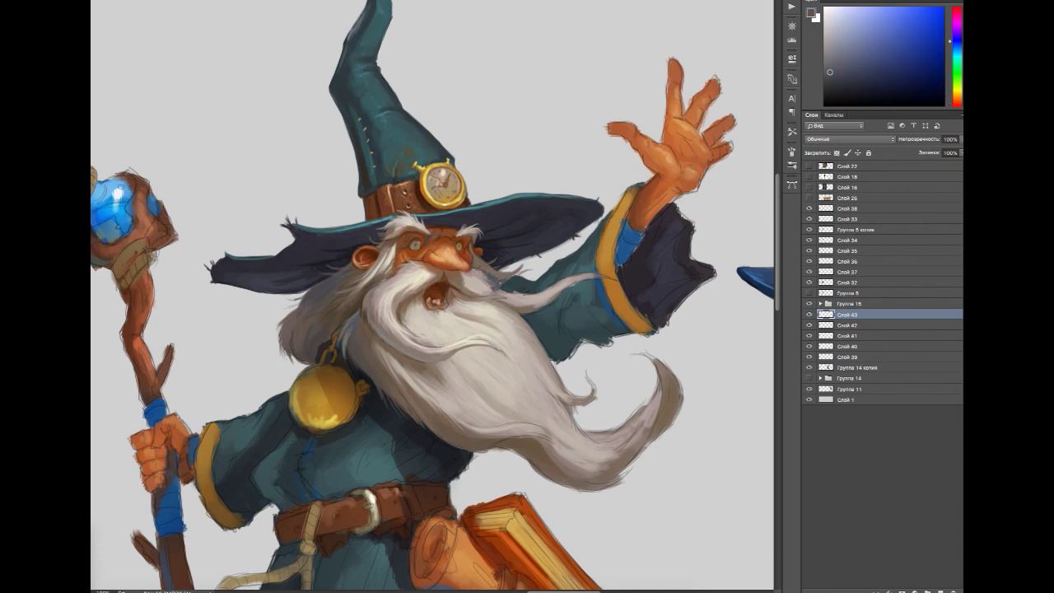
left_click(469, 273, "alt")
left_click(484, 289, "alt")
left_click(494, 298, "alt")
left_click(493, 301, "alt")
left_click(545, 303, "alt")
left_click(520, 293, "alt")
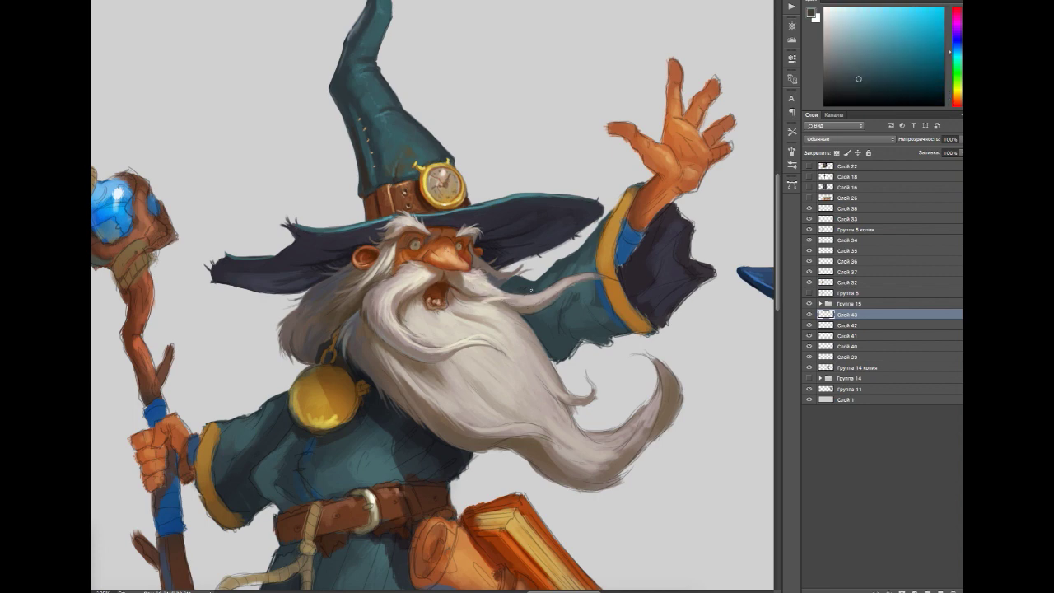
Step: Extend the side moustache strand to a thin tip across the cuff and lengthen the central curl over the beard
left_click(519, 292, "alt")
left_click_drag(514, 298, 616, 279)
left_click(494, 347, "alt")
left_click(516, 368, "alt")
left_click_drag(461, 298, 511, 296)
left_click(504, 303, "alt")
left_click(527, 320, "alt")
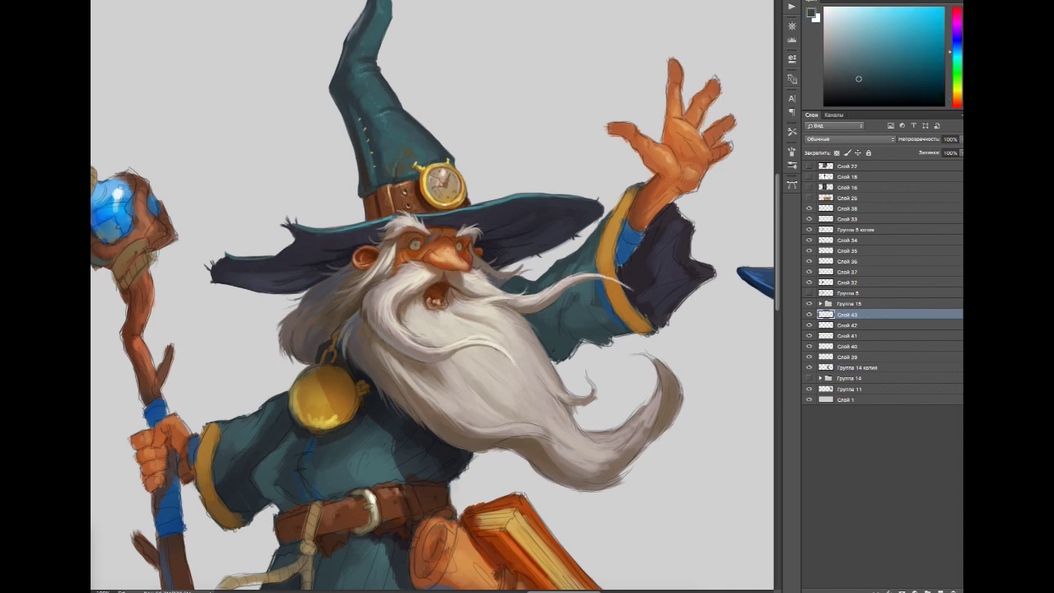
Step: Clean the raised arm's rough outline on the Группа 14 копия layer, then repaint the wrist and upper cuff on Слой 43
left_click(565, 367, "ctrl")
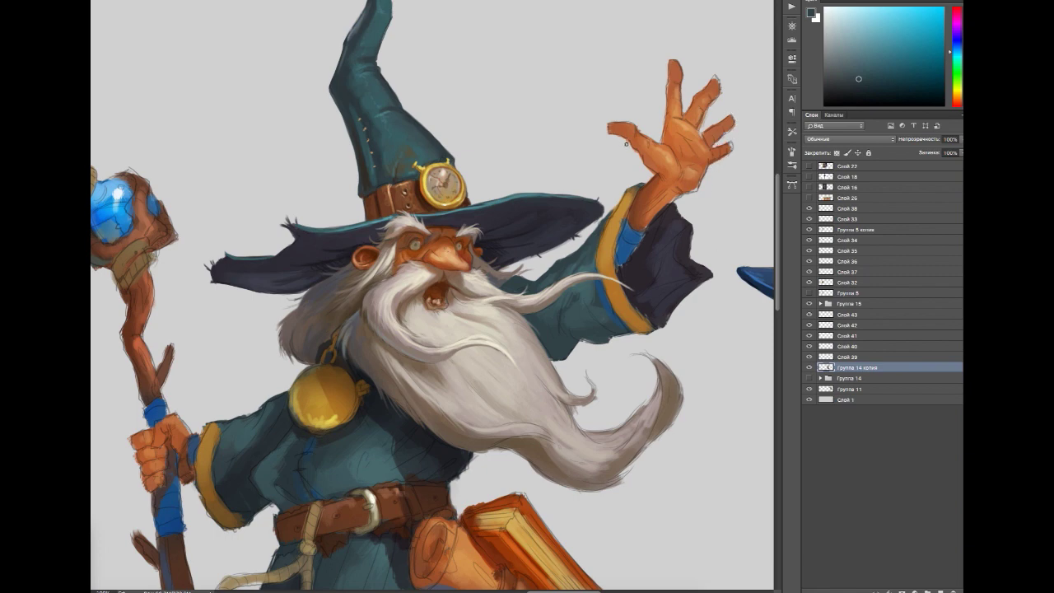
left_click(541, 285, "ctrl")
left_click(655, 201, "alt")
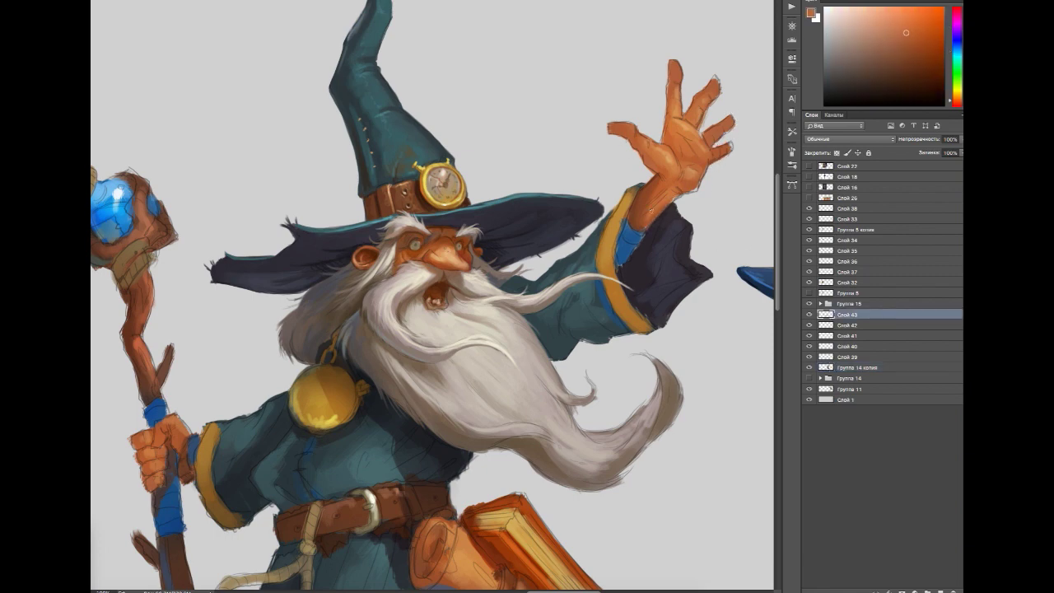
left_click_drag(626, 197, 604, 247, "alt")
Step: Paint the raised sleeve's folds and underside with sampled dark and mid teal tones, covering the sketch lines
left_click(547, 317, "alt")
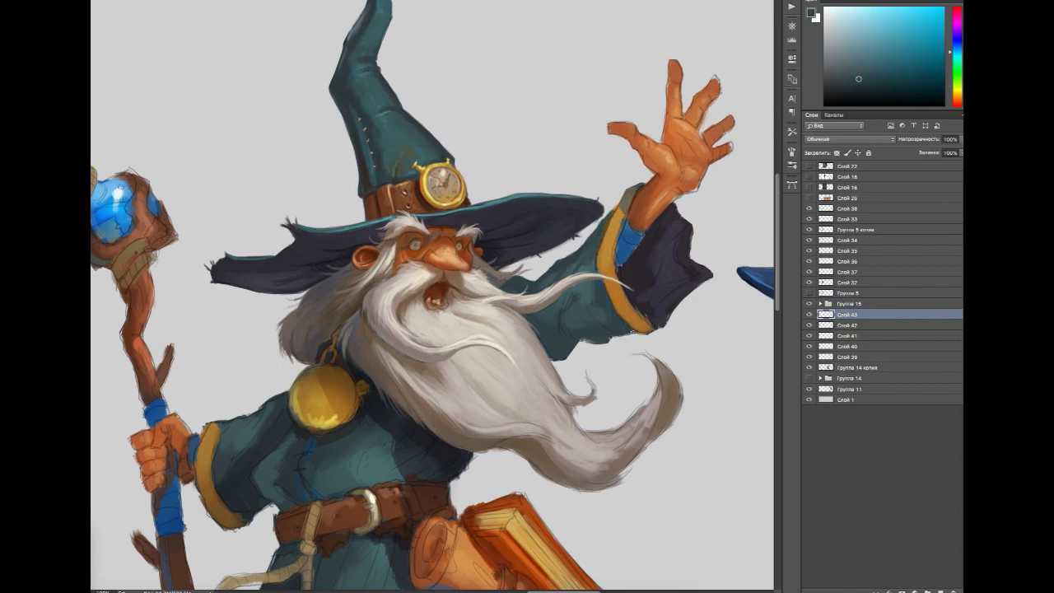
left_click(560, 298, "alt")
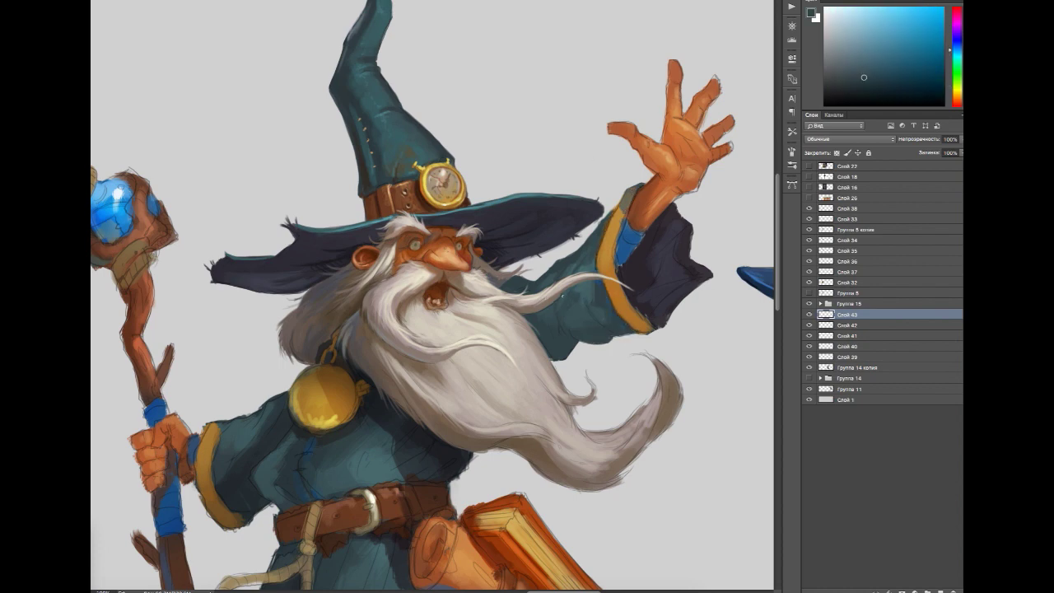
left_click(564, 332, "alt")
left_click(551, 337, "alt")
left_click(568, 317, "alt")
left_click(580, 301, "alt")
left_click(591, 282, "alt")
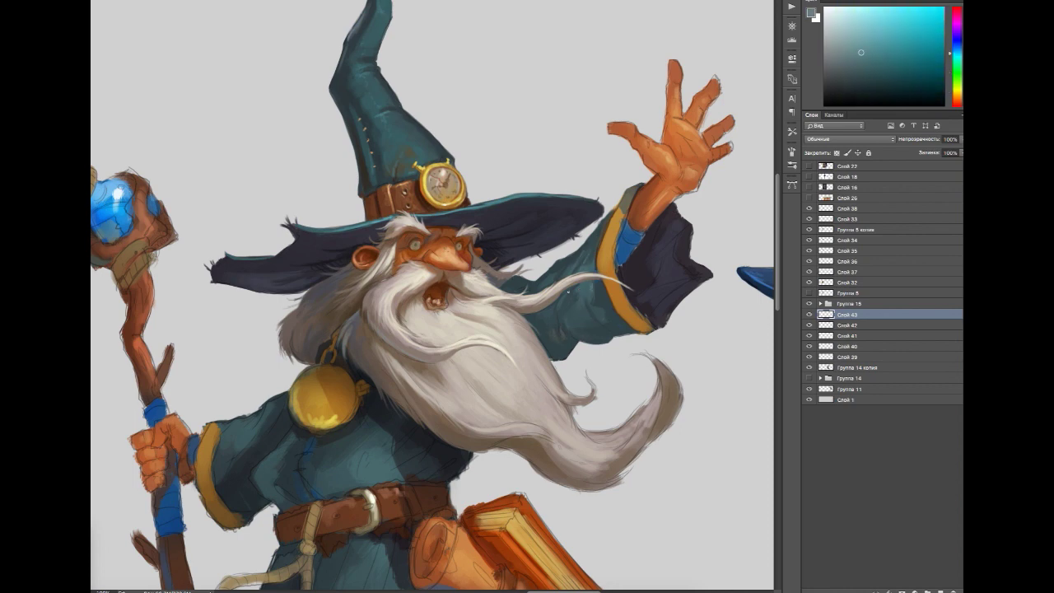
left_click(590, 281, "alt")
Step: Paint the raised sleeve's dark navy lining folds and add a light blue-grey rim along its outer edge
left_click(638, 316, "alt")
left_click(655, 288, "alt")
left_click(661, 280, "alt")
left_click(652, 259, "alt")
left_click(677, 258, "alt")
left_click(678, 255, "alt")
left_click(685, 240, "alt")
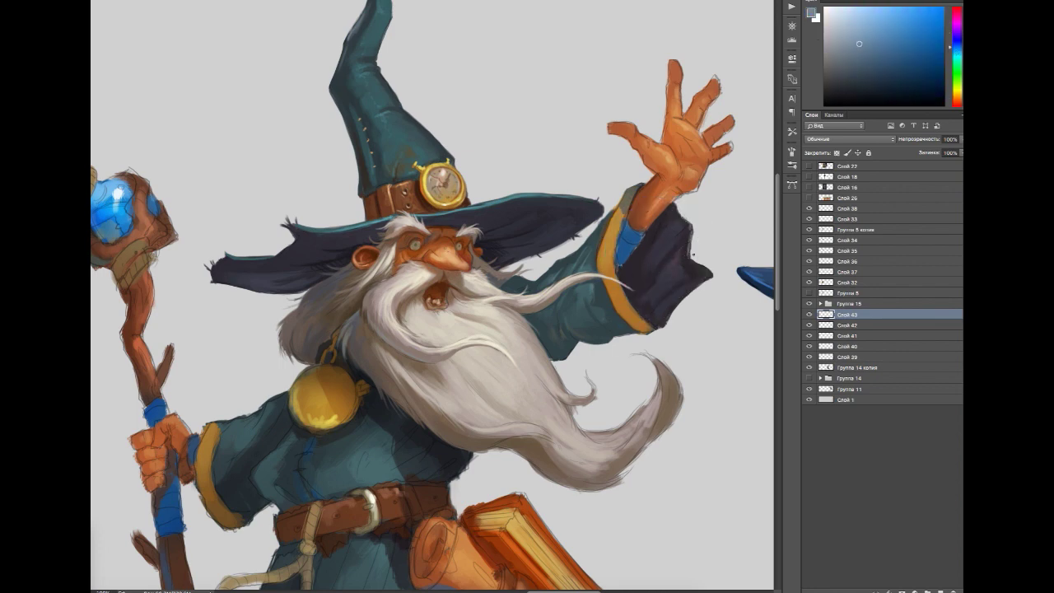
left_click(684, 276, "alt")
left_click(700, 240, "alt")
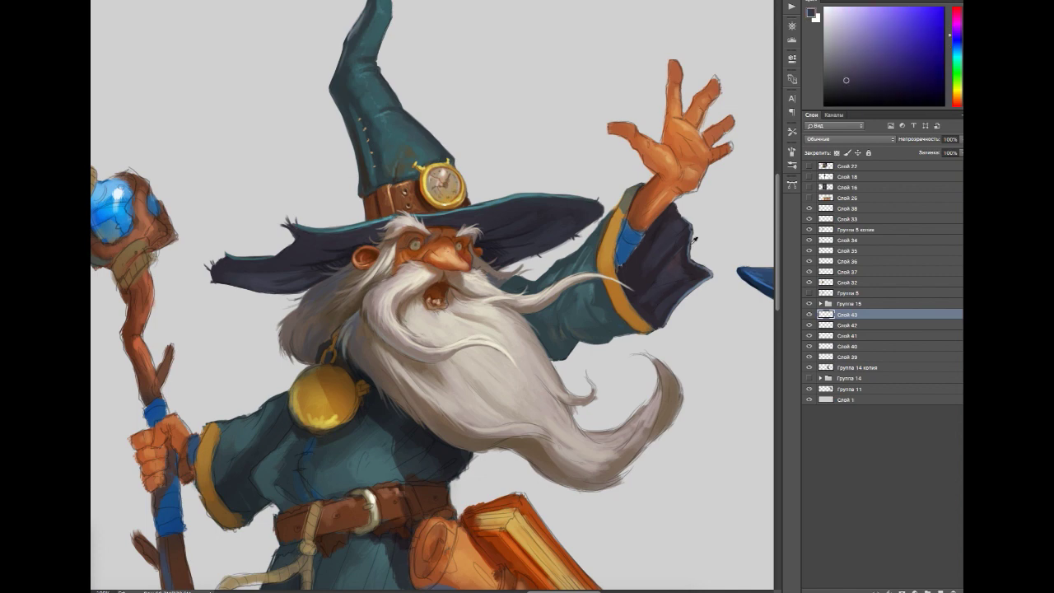
Step: Refine the raised sleeve's gold cuff and shade the blue undersleeve with sampled dark and mid blues
left_click(647, 323, "alt")
left_click(608, 246, "alt")
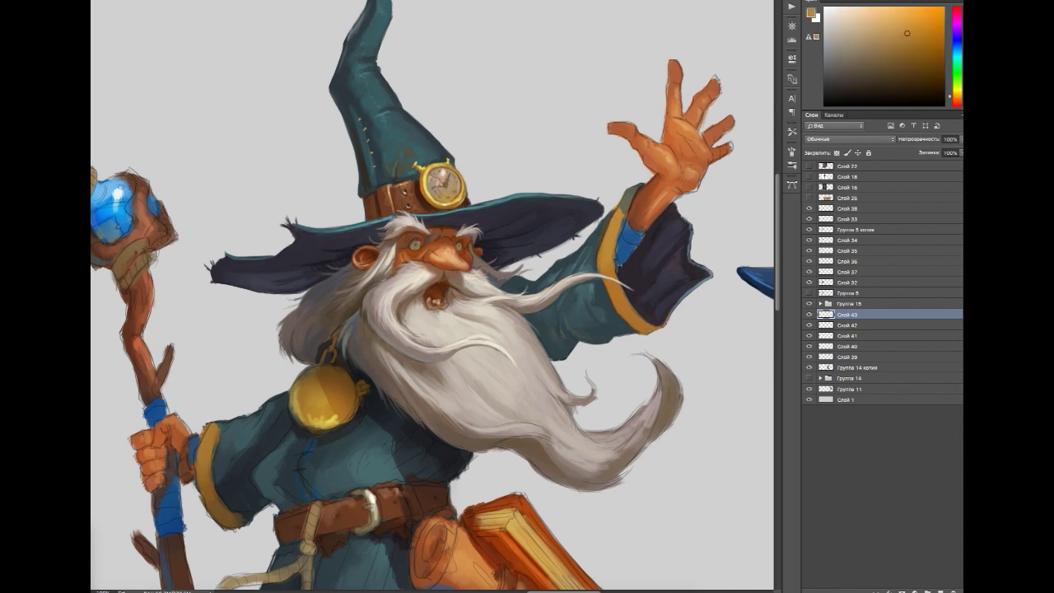
left_click(623, 273, "alt")
left_click(623, 256, "alt")
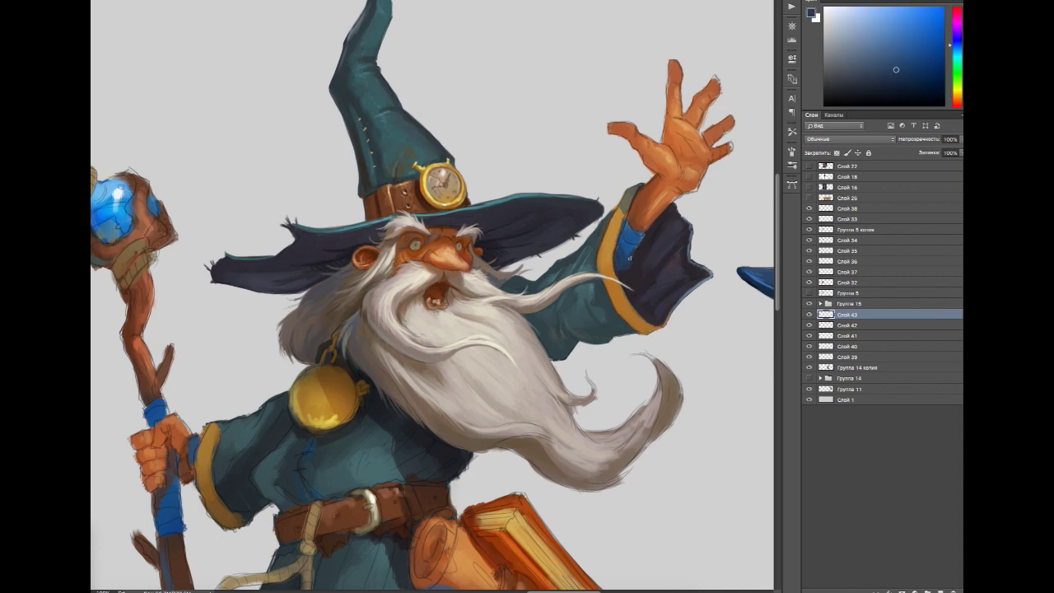
left_click(616, 247, "alt")
left_click(641, 239, "alt")
Step: Model the raised arm's wrist and forearm with sampled orange skin tones and muted brown shadows
left_click(655, 222, "alt")
left_click(662, 197, "alt")
left_click(651, 191, "alt")
left_click(646, 188, "alt")
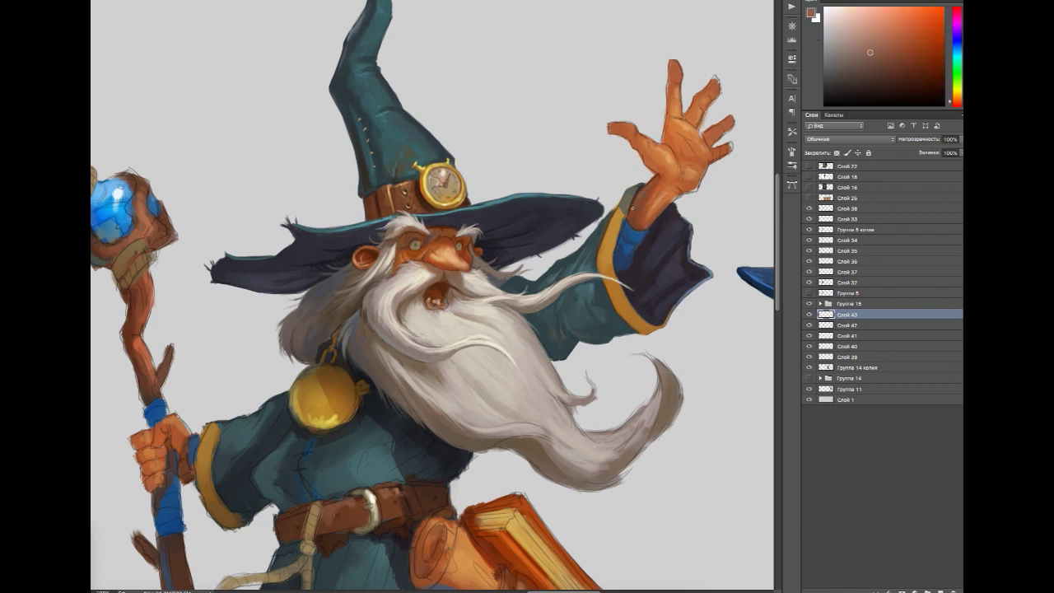
Step: Brighten the raised sleeve's cuff trim with golden-yellow strokes and tidy its border with the dark lining
left_click(620, 234, "alt")
left_click_drag(602, 254, 632, 313)
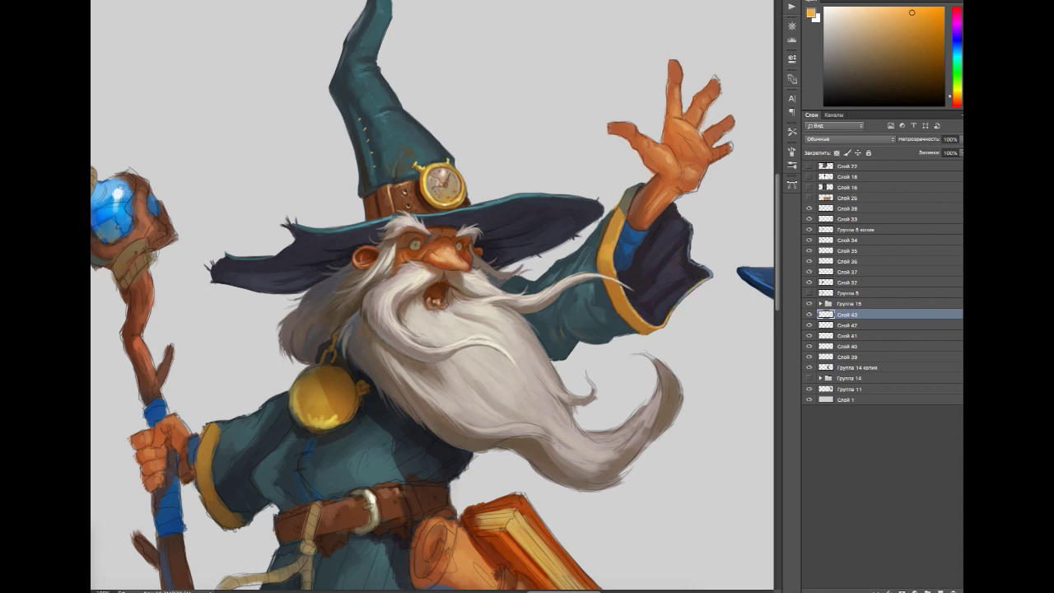
left_click_drag(591, 191, 552, 216)
left_click(637, 285, "alt")
Step: Blend the raised hand's palm and wrist with sampled skin tones and touch up the adjoining sleeve edge
left_click(632, 222, "alt")
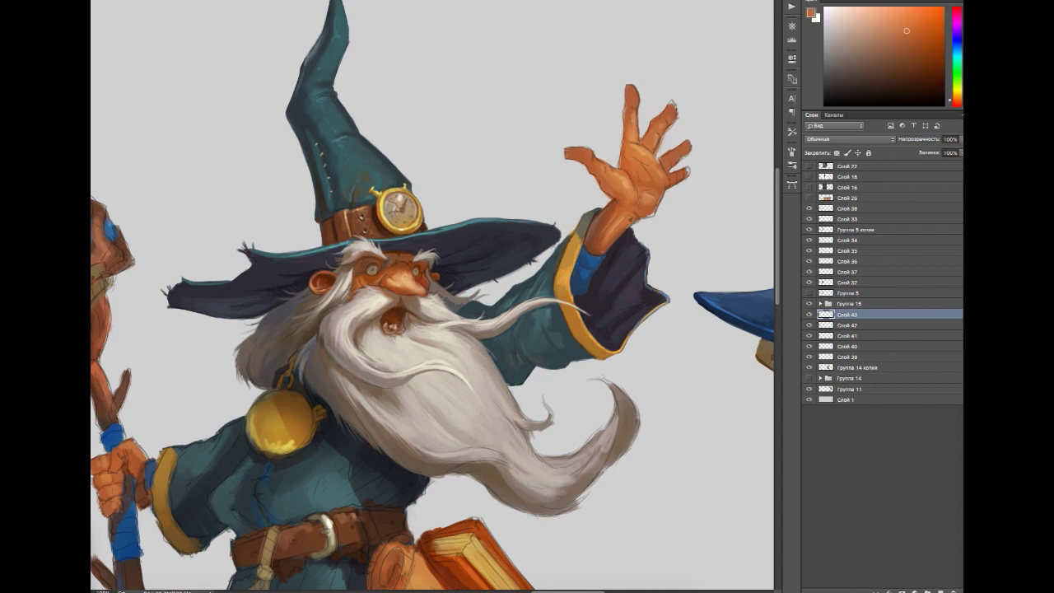
left_click(637, 188, "alt")
left_click(623, 176, "alt")
left_click(543, 256, "alt")
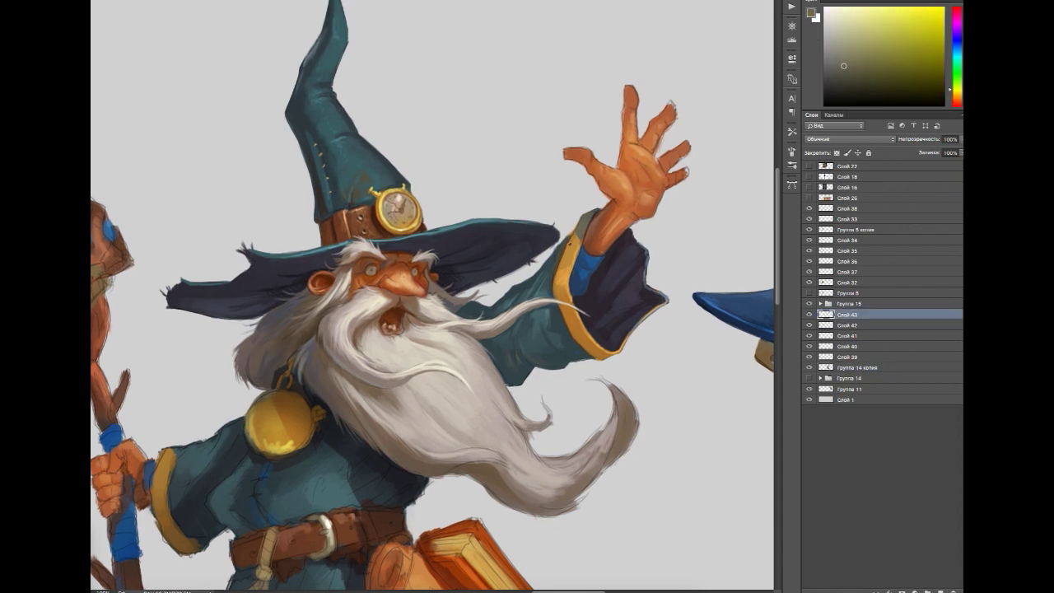
left_click(576, 243, "alt")
Step: Add a new layer and paint dark teal fold shadows along the underside of the raised sleeve
left_click(941, 590)
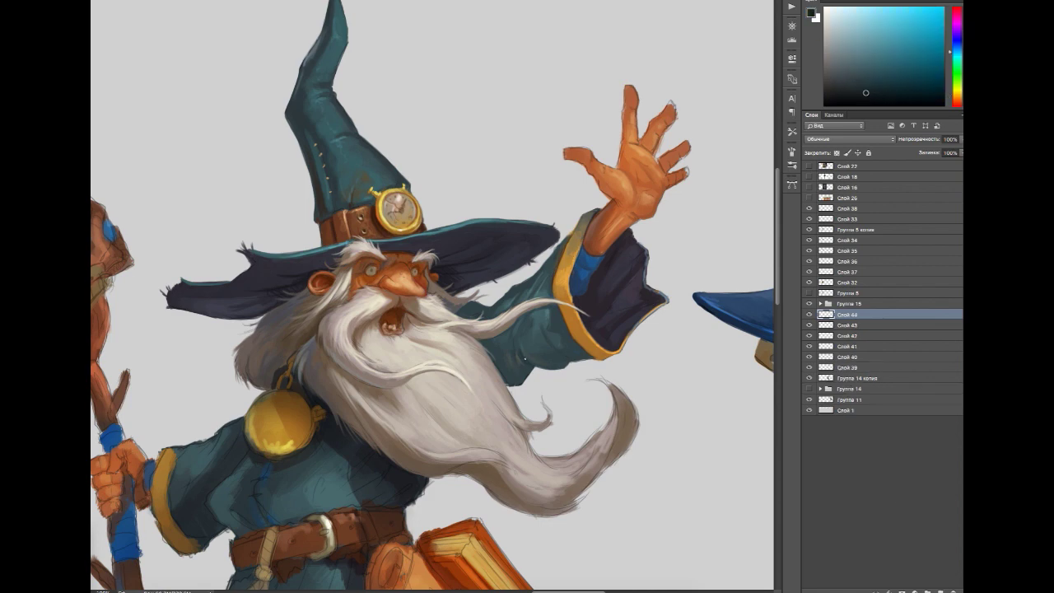
left_click(512, 376, "alt")
left_click_drag(535, 363, 560, 355)
Step: Clean the sketch edges around the raised arm and render the hand's upper fingers with sampled orange skin tones
left_click(594, 193, "ctrl")
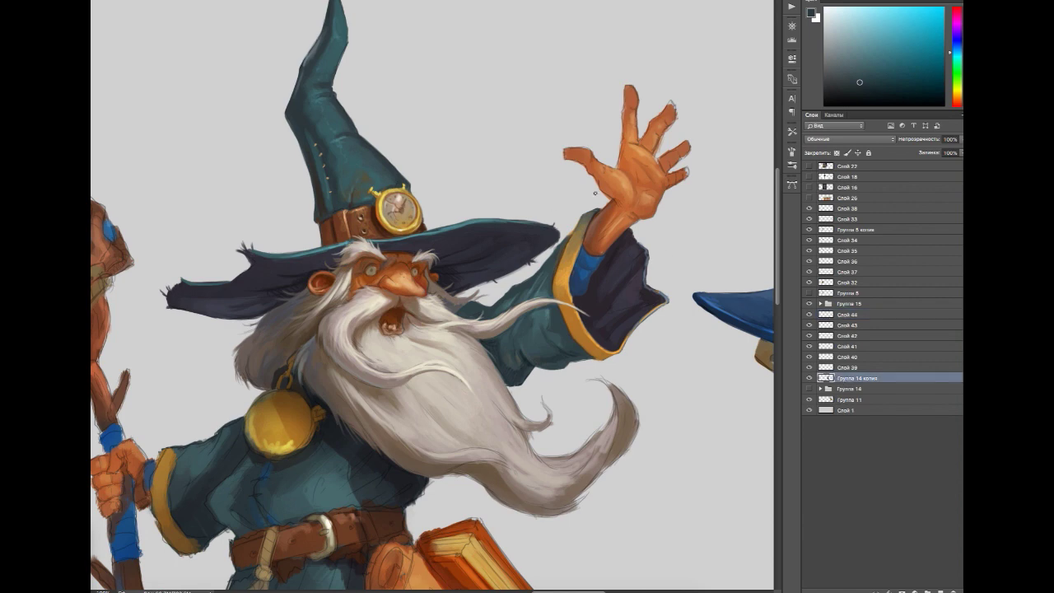
left_click(842, 315)
left_click_drag(494, 247, 484, 269)
left_click(626, 189, "alt")
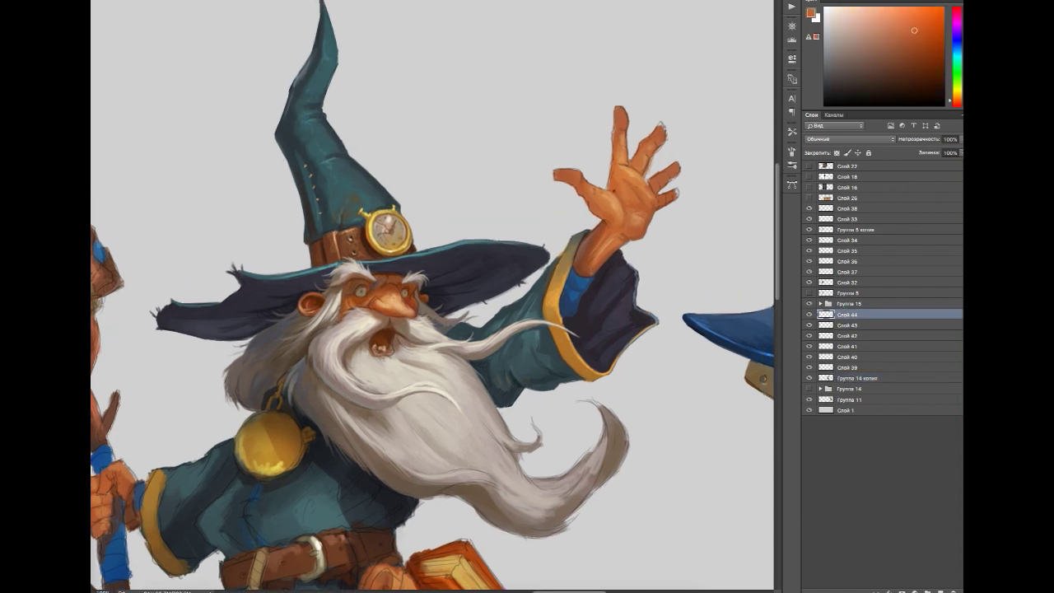
left_click(620, 154, "alt")
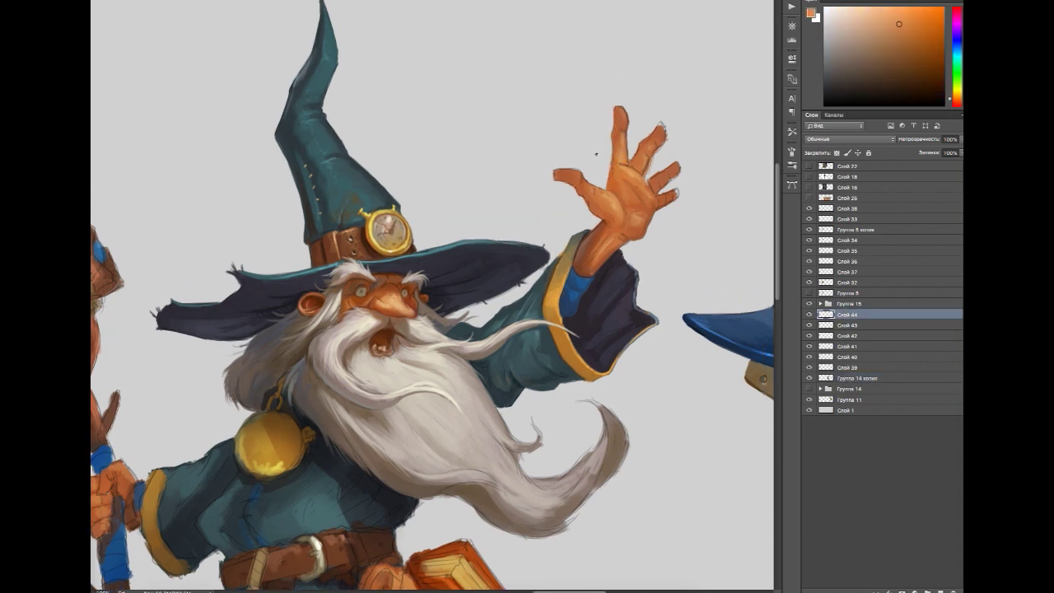
left_click(630, 167, "alt")
left_click(650, 172, "alt")
left_click(652, 170, "alt")
left_click(659, 130, "alt")
left_click(640, 157, "alt")
Step: Blend the raised hand's palm and finger bases with sampled orange tones, covering the remaining outlines
left_click(619, 182, "alt")
left_click(618, 184, "alt")
left_click(619, 186, "alt")
left_click(617, 186, "alt")
left_click(618, 186, "alt")
left_click(642, 216, "alt")
left_click(650, 158, "alt")
left_click(629, 144, "alt")
Step: Shade the raised hand's thumb with sampled reddish-orange skin tones
left_click(584, 181, "alt")
left_click(584, 181, "alt")
left_click(583, 182, "alt")
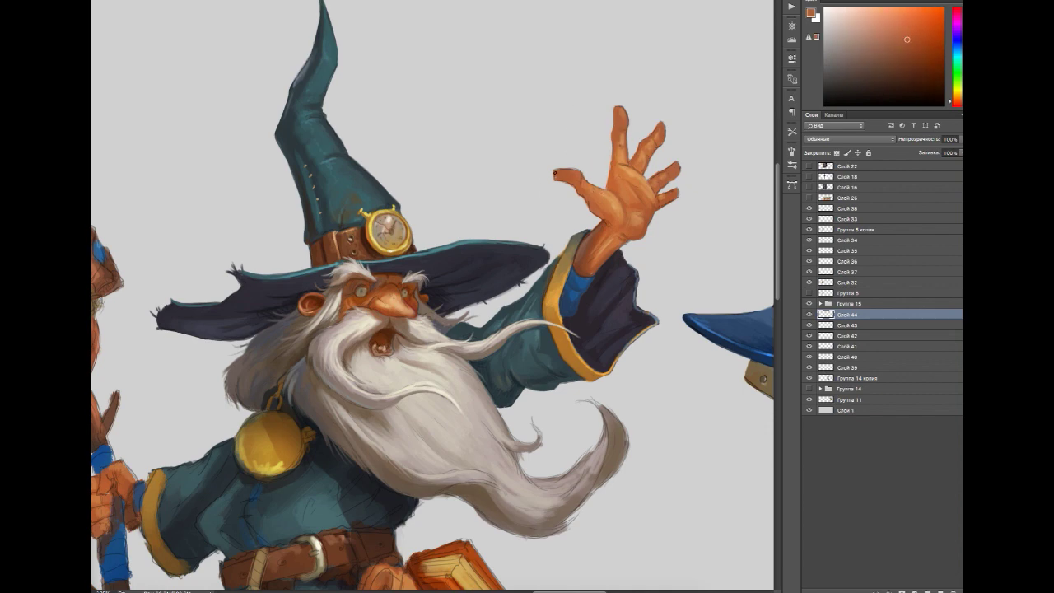
left_click(574, 186, "alt")
Step: Model the raised hand's little finger and the palm creases with sampled light and reddish-brown skin tones
left_click(656, 189, "alt")
left_click(663, 194, "alt")
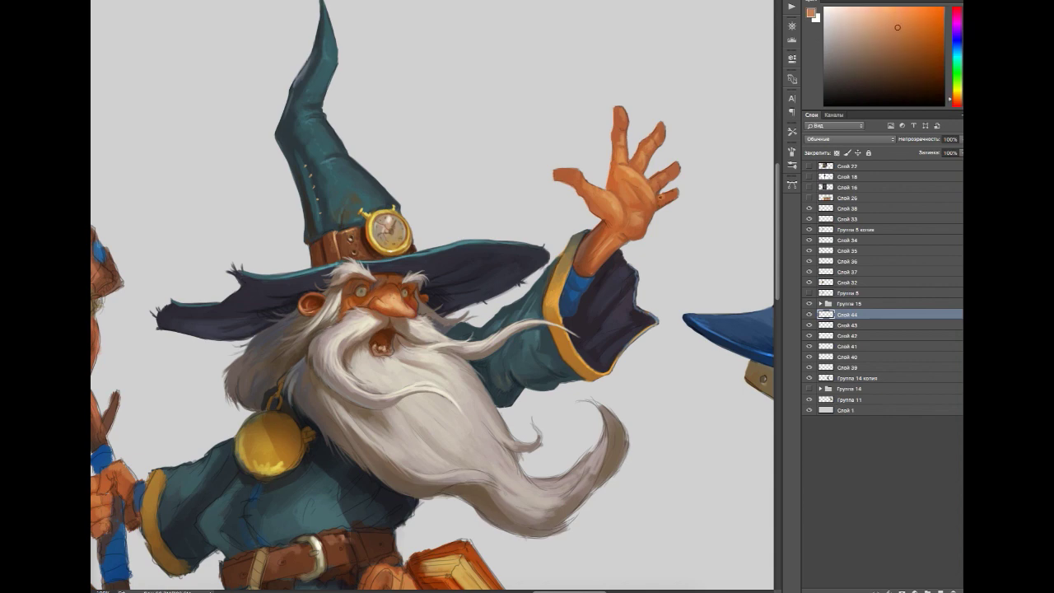
left_click(607, 198, "alt")
left_click(639, 176, "alt")
left_click(635, 179, "alt")
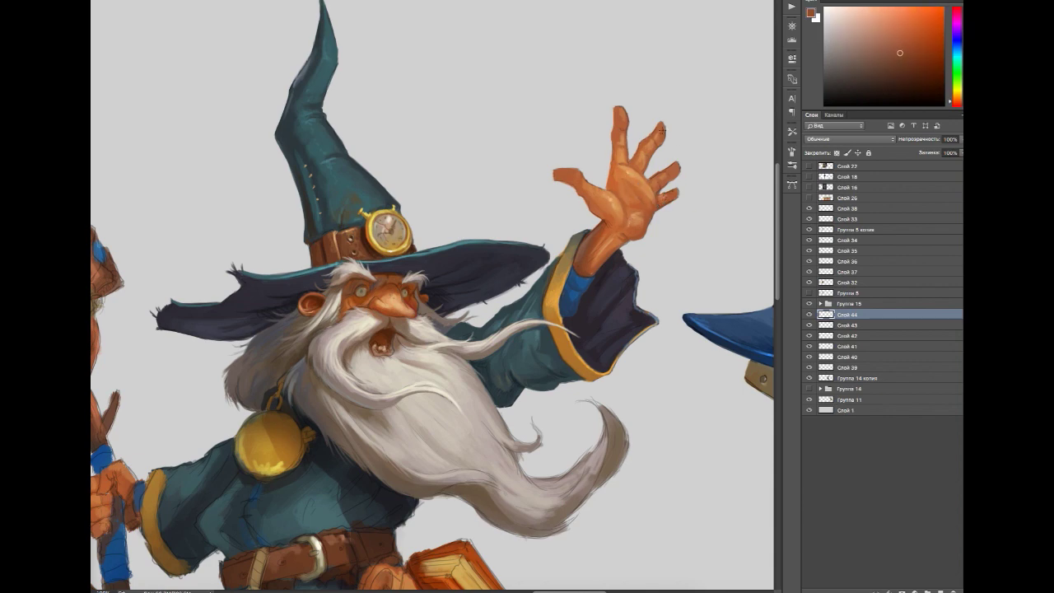
left_click(379, 228, "alt")
left_click(565, 175)
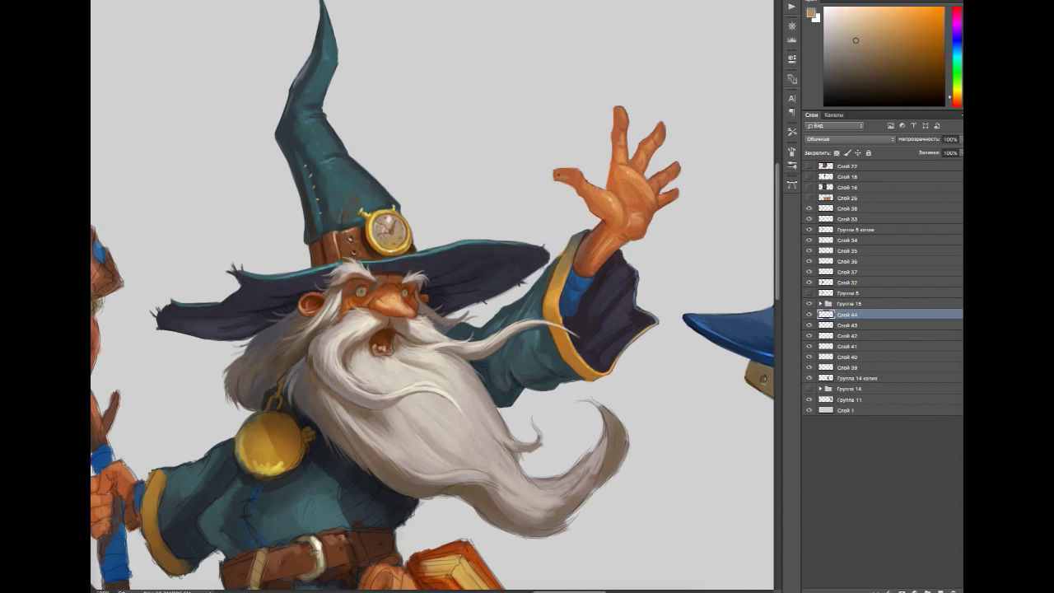
key("ctrl+z")
Step: Touch up the raised hand's index finger and wrist with lighter, pinkish sampled skin tones
left_click(615, 127, "alt")
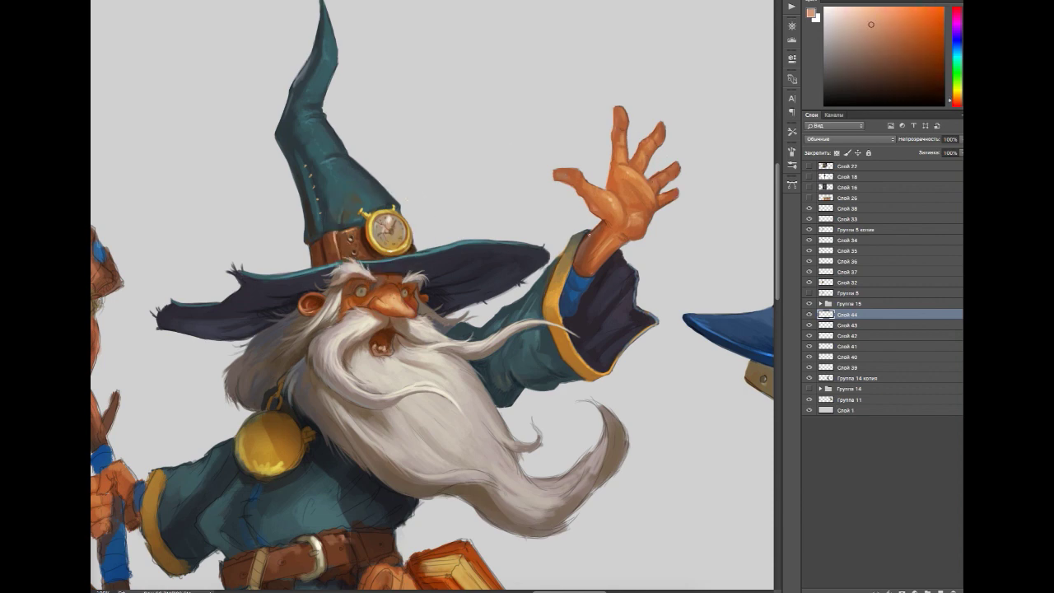
left_click(593, 233, "alt")
Step: Add a new layer, group it with the recent wizard paint layers, and compare the painting with the group hidden
key("ctrl+alt+shift+n")
left_click_drag(592, 233, 650, 208)
key("ctrl+g")
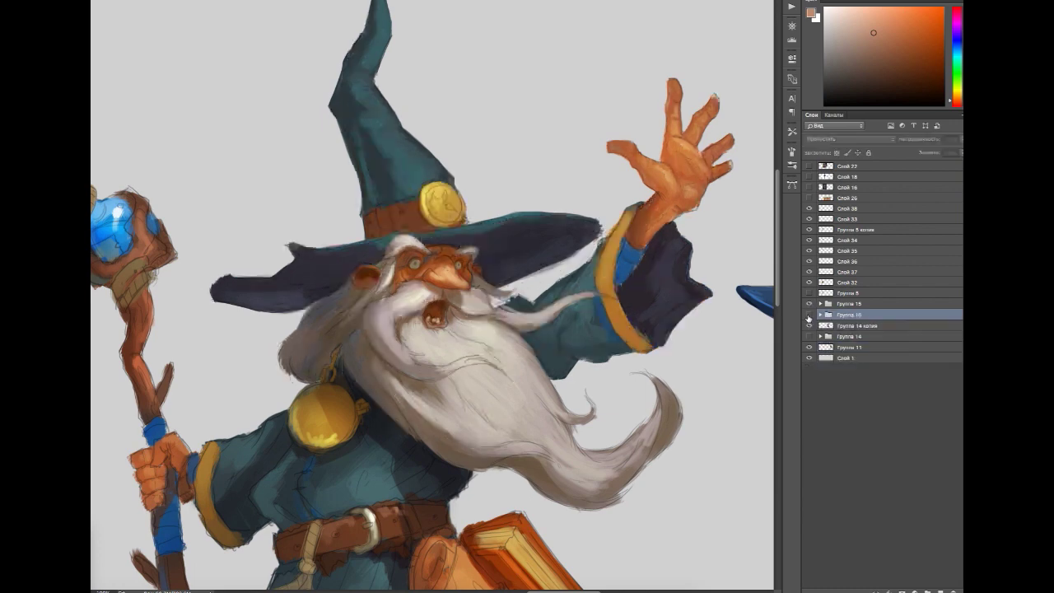
left_click(850, 326)
Step: Blend the beard's upper and middle areas with sampled warm greys and clean the curled tip's edge on the layer Группа 14 копия
left_click(455, 330, "alt")
left_click(424, 342, "alt")
left_click(475, 409, "alt")
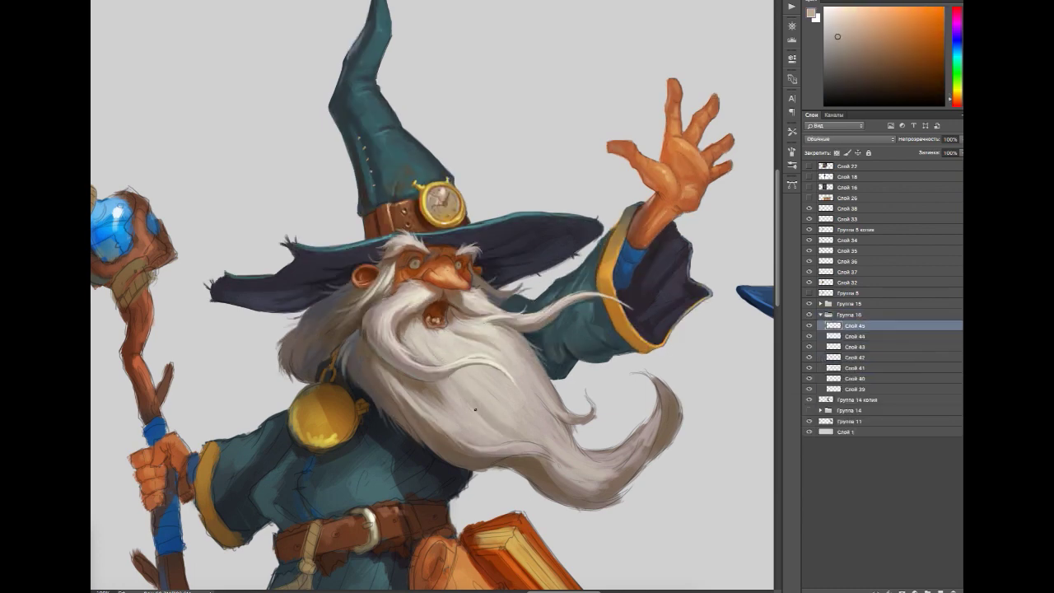
left_click(640, 380, "alt")
left_click(641, 380, "ctrl")
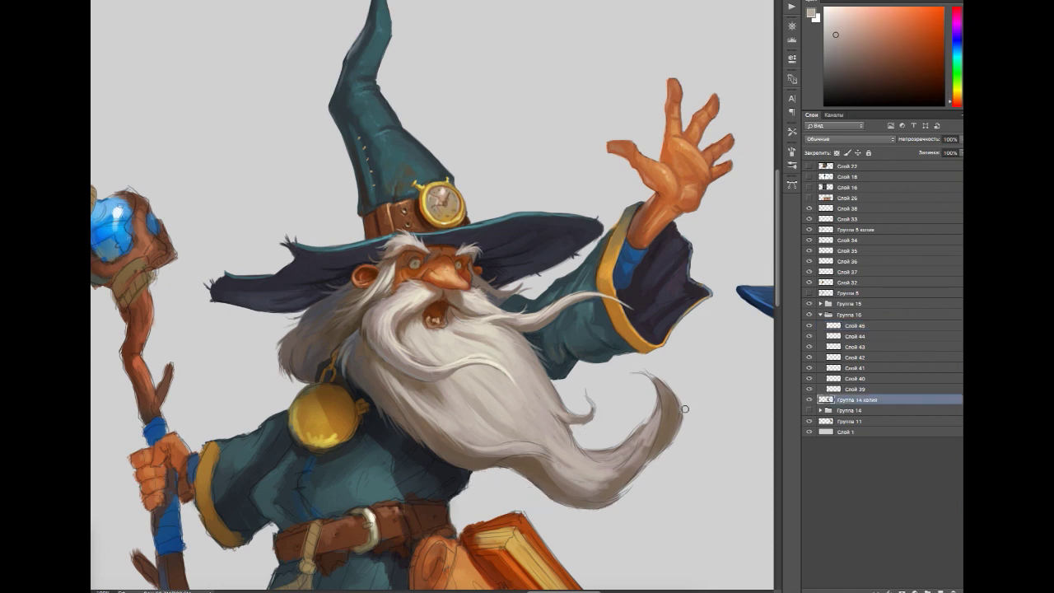
left_click(854, 326)
Step: Paint light strands and darker grey-brown shadows through the beard's lower half on the top paint layer
left_click(490, 334, "alt")
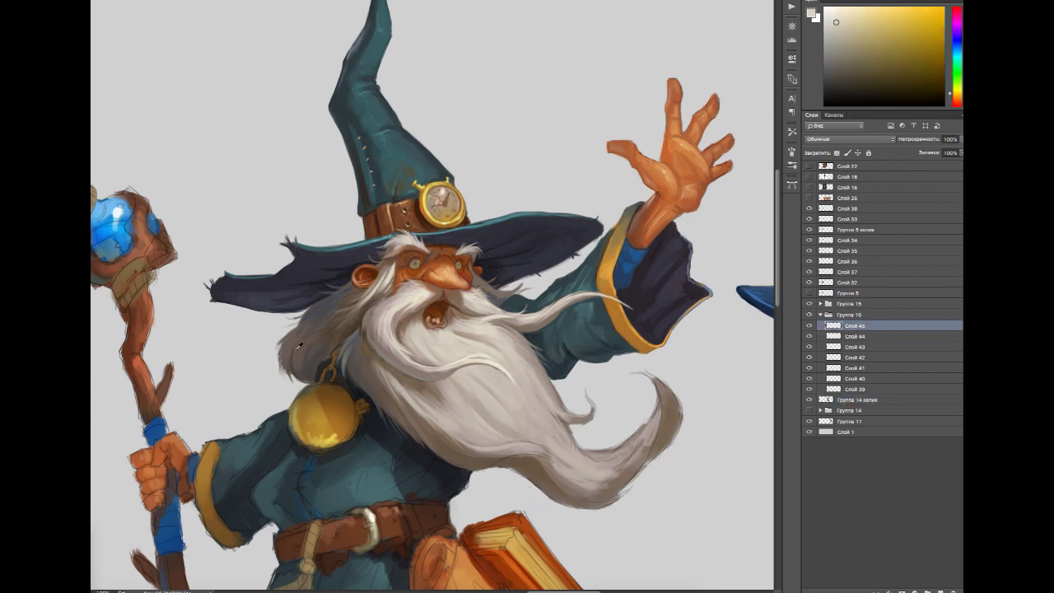
left_click(568, 428, "alt")
left_click(574, 425, "alt")
left_click(568, 412, "alt")
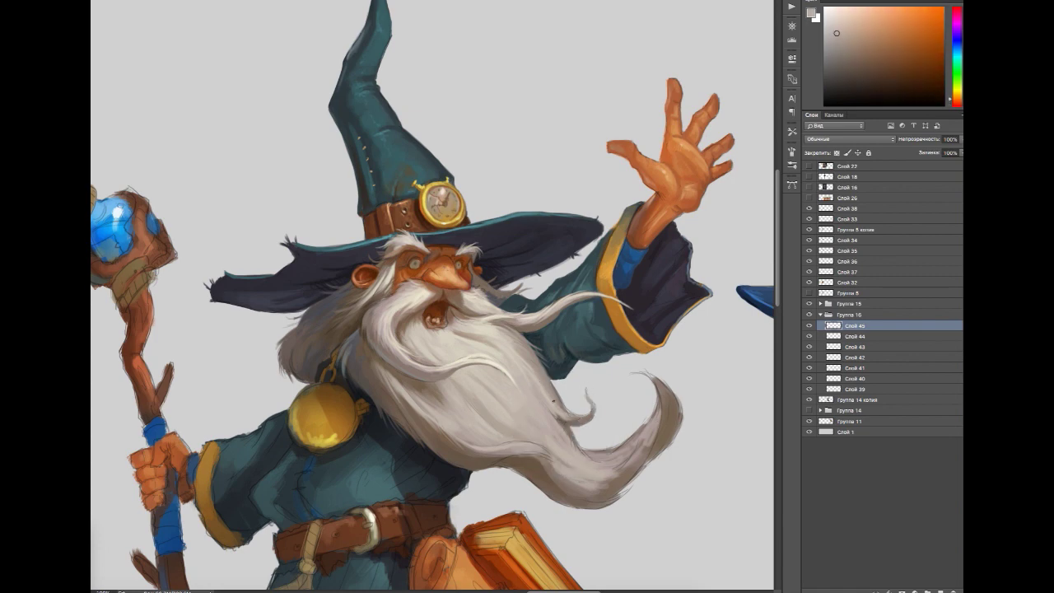
left_click(568, 420, "alt")
left_click(615, 475, "alt")
left_click(507, 393, "alt")
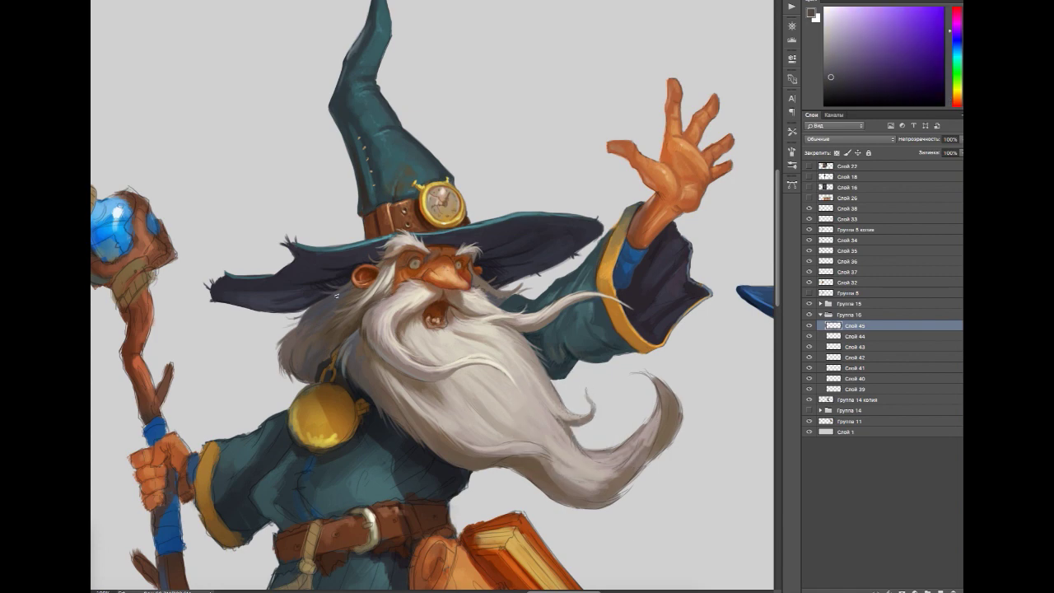
left_click(489, 460, "alt")
left_click(545, 461, "alt")
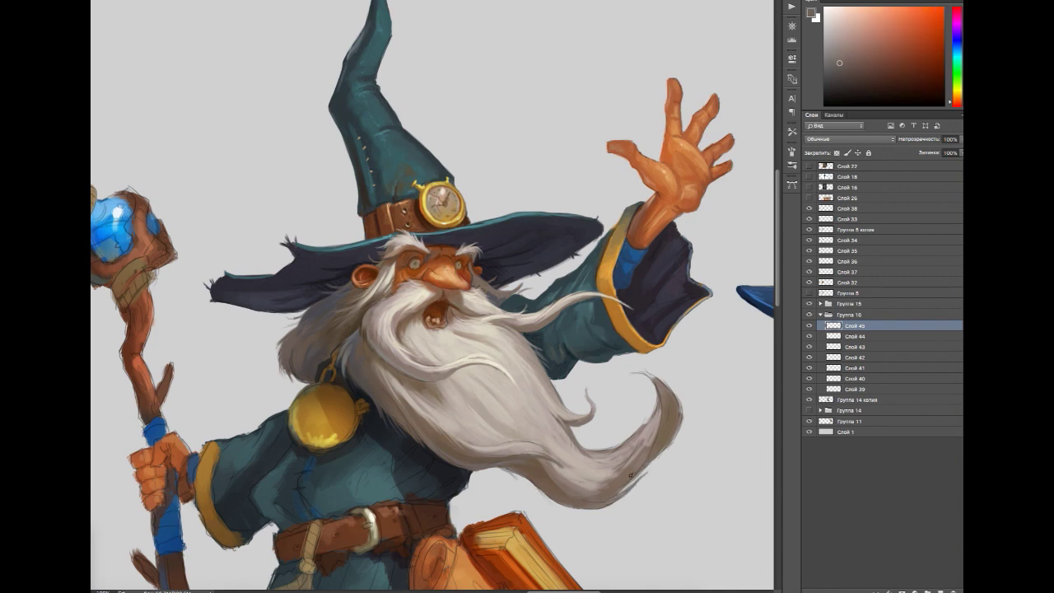
Step: Reshape the beard's curled tip with grey-brown edge shadows and flowing light strands
left_click(644, 465, "alt")
left_click(658, 440, "alt")
left_click(577, 493, "alt")
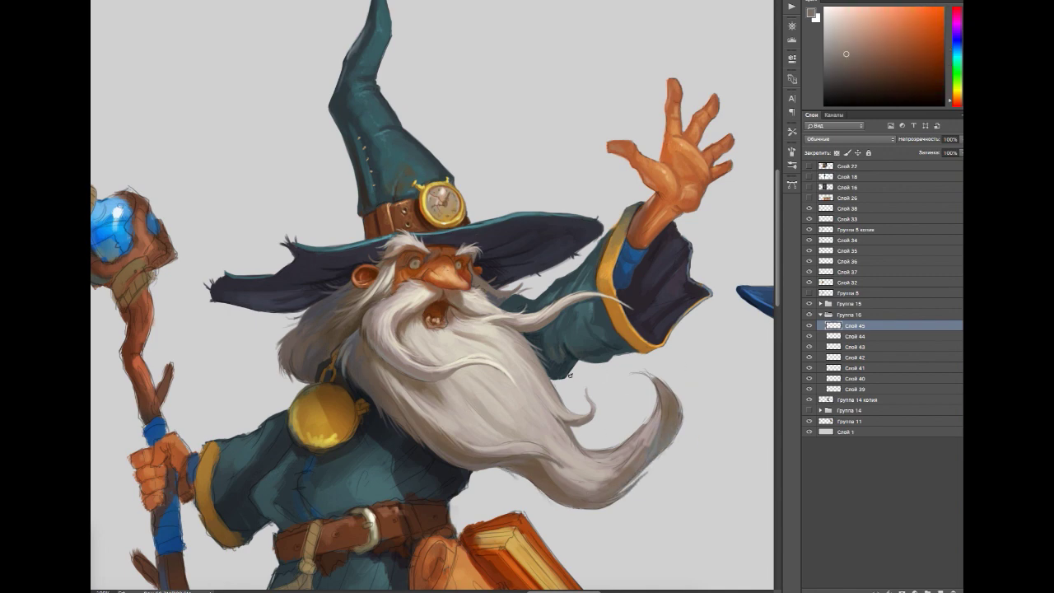
left_click(637, 404, "alt")
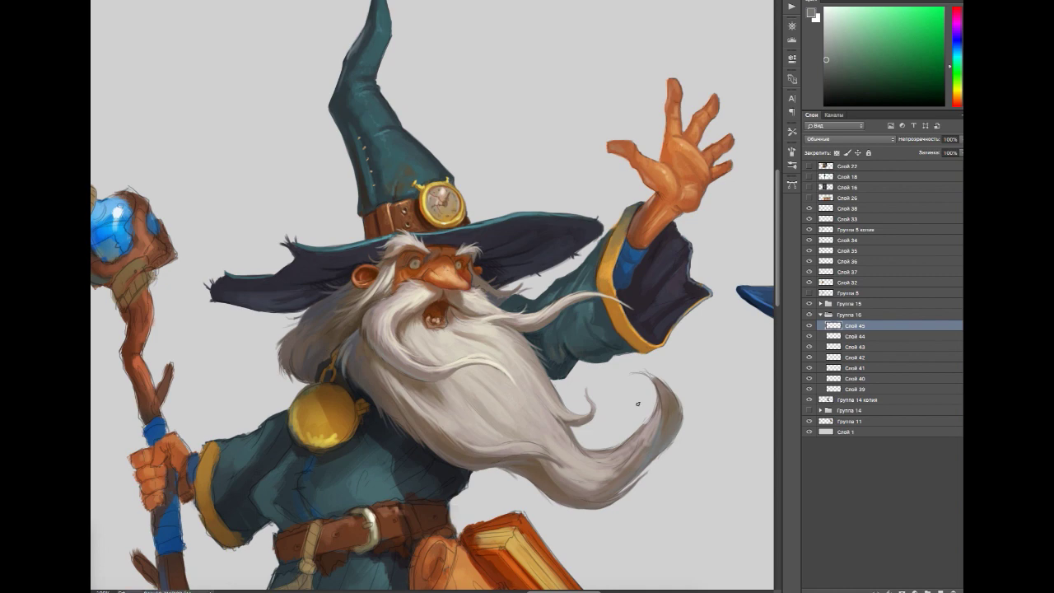
left_click(468, 328, "alt")
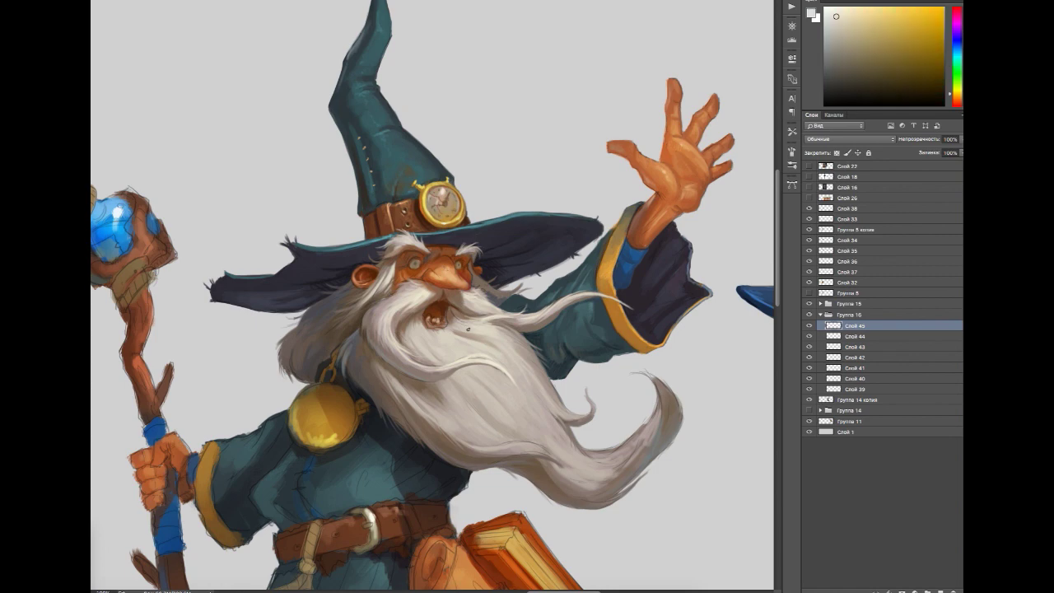
mouse_move(547, 407)
left_mouse_down()
mouse_move(613, 456)
mouse_move(641, 449)
mouse_move(667, 395)
mouse_move(659, 391)
mouse_move(665, 420)
mouse_move(622, 451)
left_mouse_up()
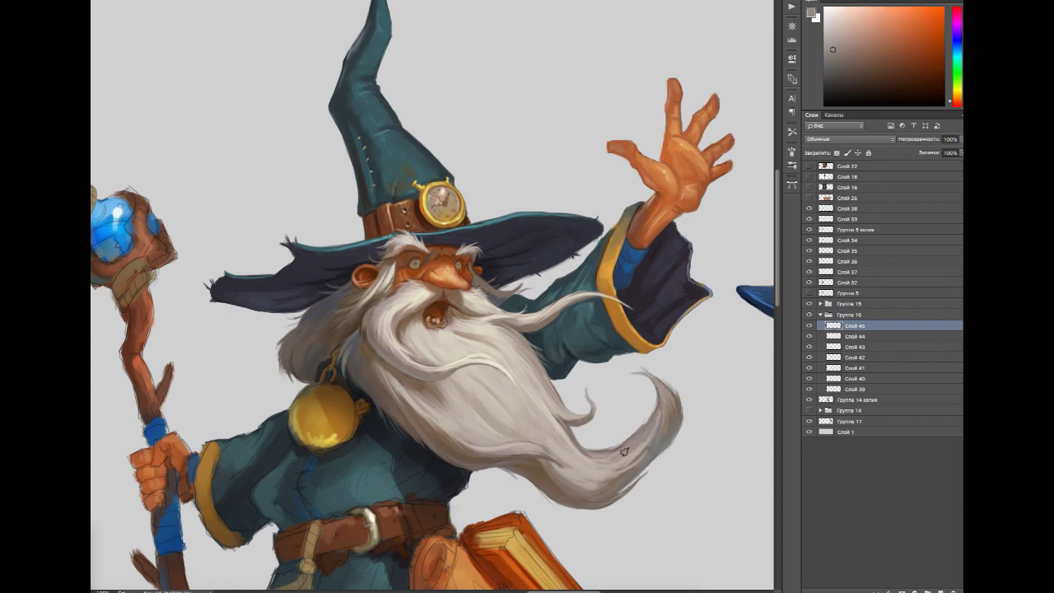
mouse_move(651, 379)
left_mouse_down()
mouse_move(665, 432)
mouse_move(671, 387)
mouse_move(663, 436)
mouse_move(626, 465)
mouse_move(566, 447)
left_mouse_up()
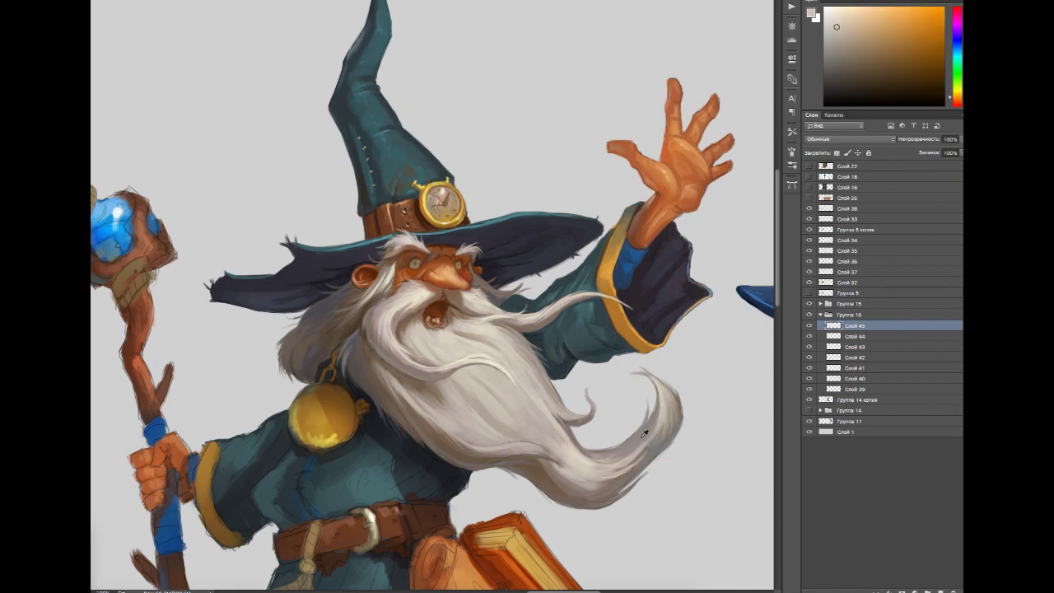
Step: Add loose wispy hairs along the beard tip's outer edge and blend its curve with sampled greys
left_click(667, 447, "alt")
left_click(647, 466, "alt")
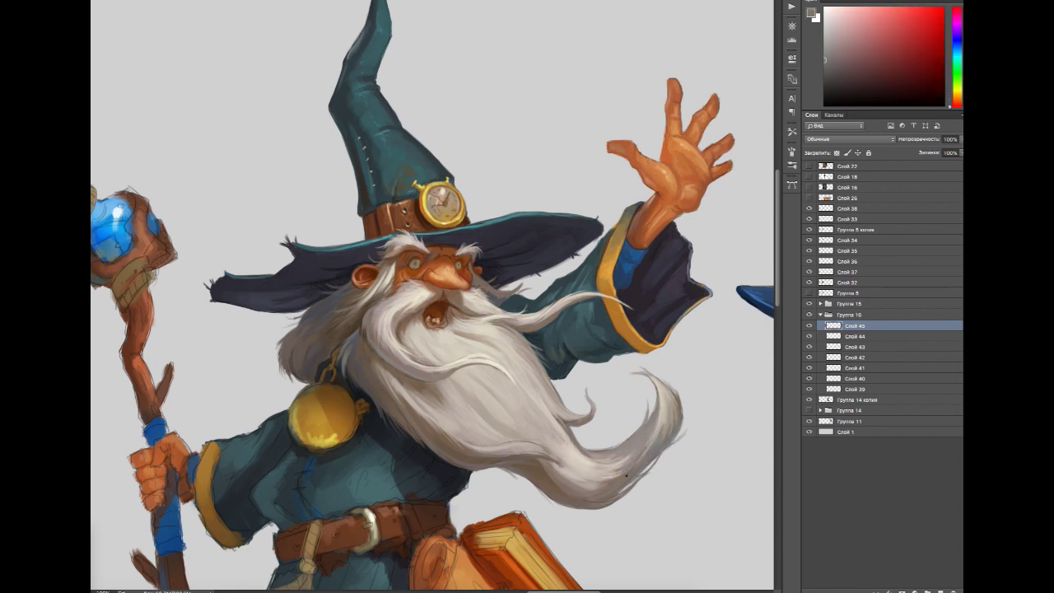
left_click(665, 431, "alt")
left_click(612, 470, "alt")
left_click(569, 467, "alt")
left_click(528, 408, "alt")
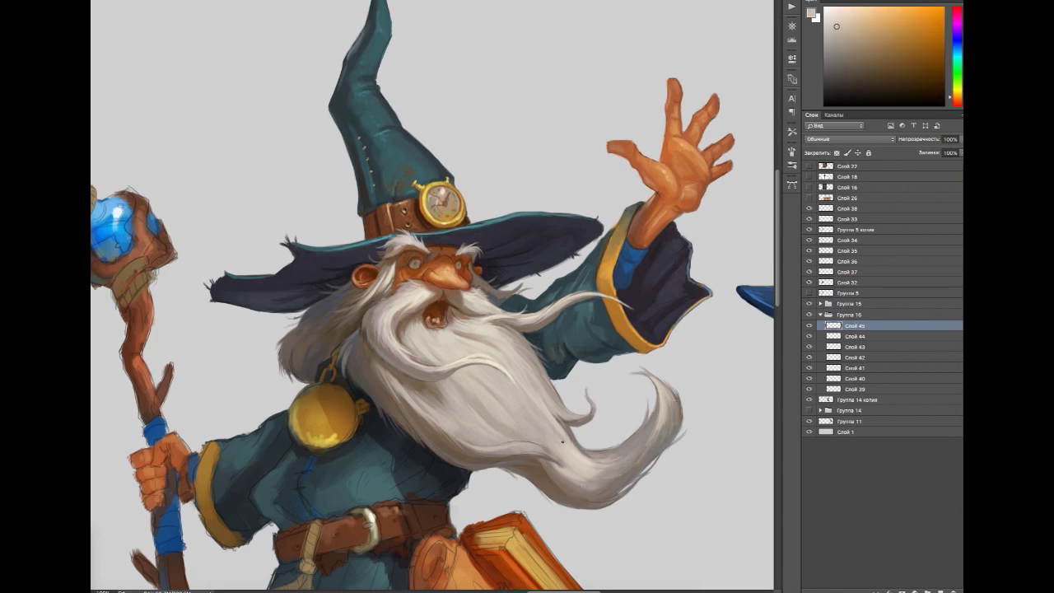
Step: Deepen the shadows between the strands at the beard's lower bend with sampled grey-browns and lighter accents
left_click(554, 475, "alt")
left_click(541, 466, "alt")
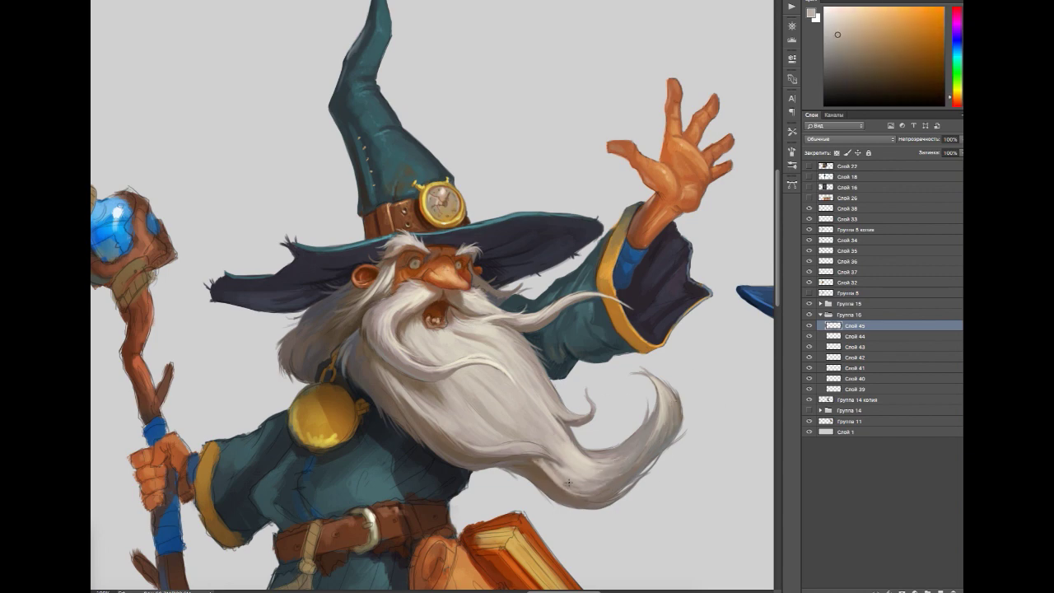
left_click(548, 451, "alt")
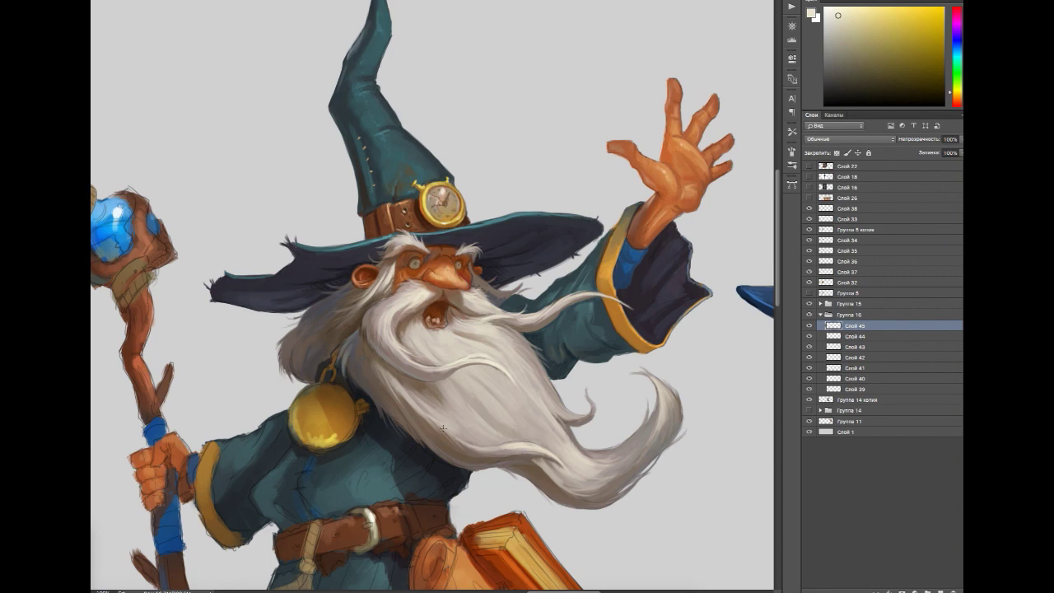
left_click(550, 463, "alt")
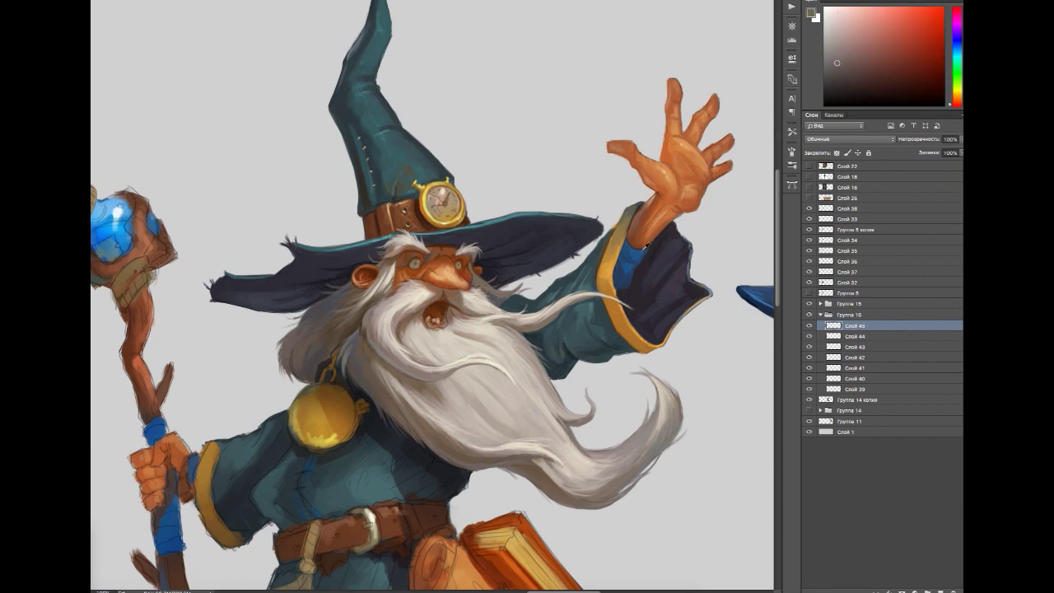
left_click(543, 469, "alt")
left_click(540, 474, "alt")
left_click(537, 478, "alt")
left_click(545, 458, "alt")
Step: Brighten the beard's central mass with long cream-white strands and blend them toward the lower bend
left_click(448, 408, "alt")
left_click(448, 331, "alt")
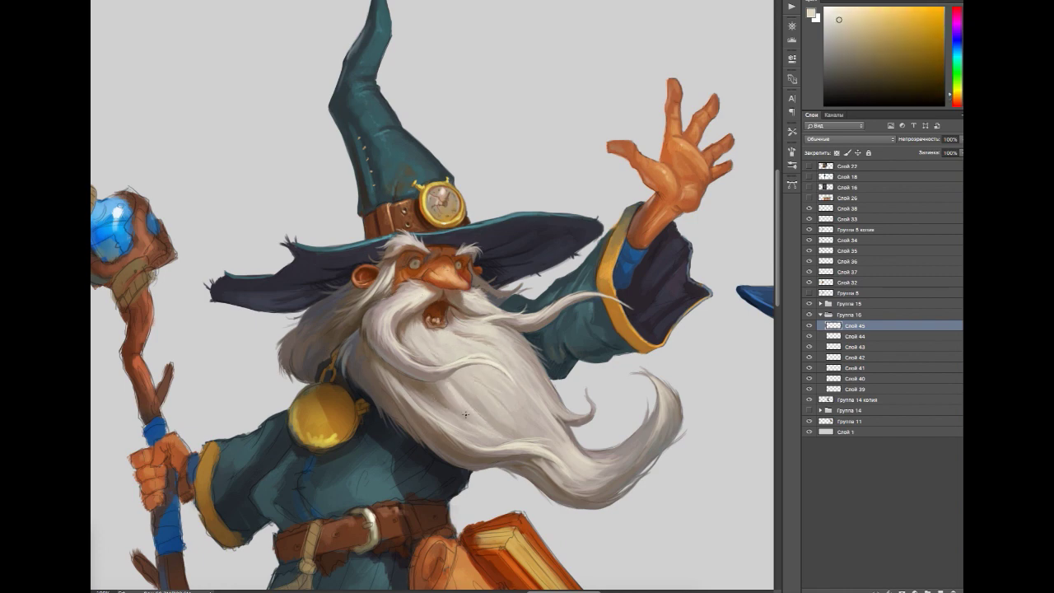
left_click(564, 440, "alt")
left_click(579, 447, "alt")
left_click(553, 431, "alt")
left_click(552, 405, "alt")
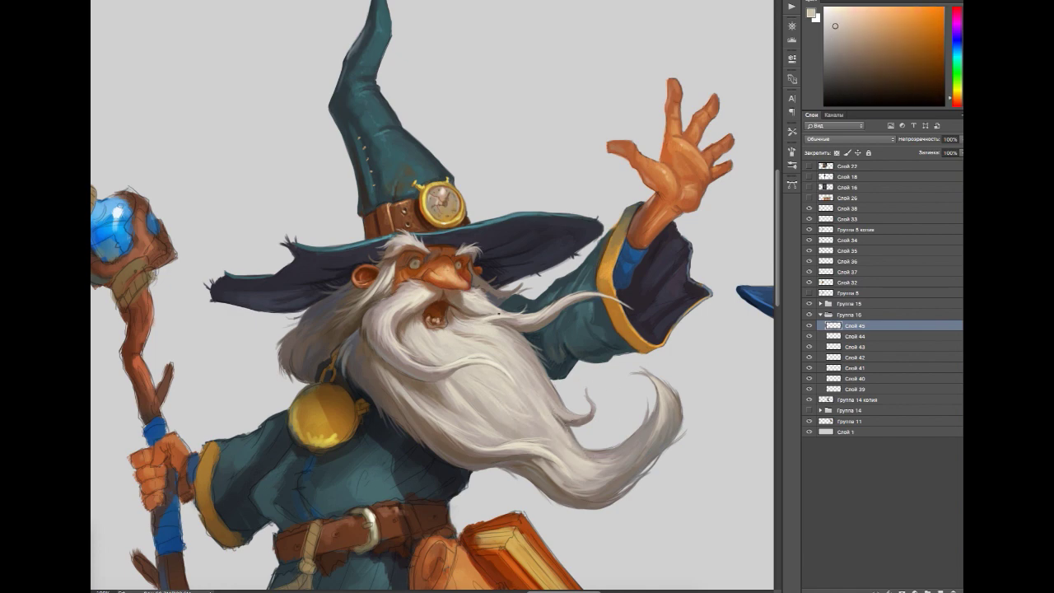
left_click(508, 388, "alt")
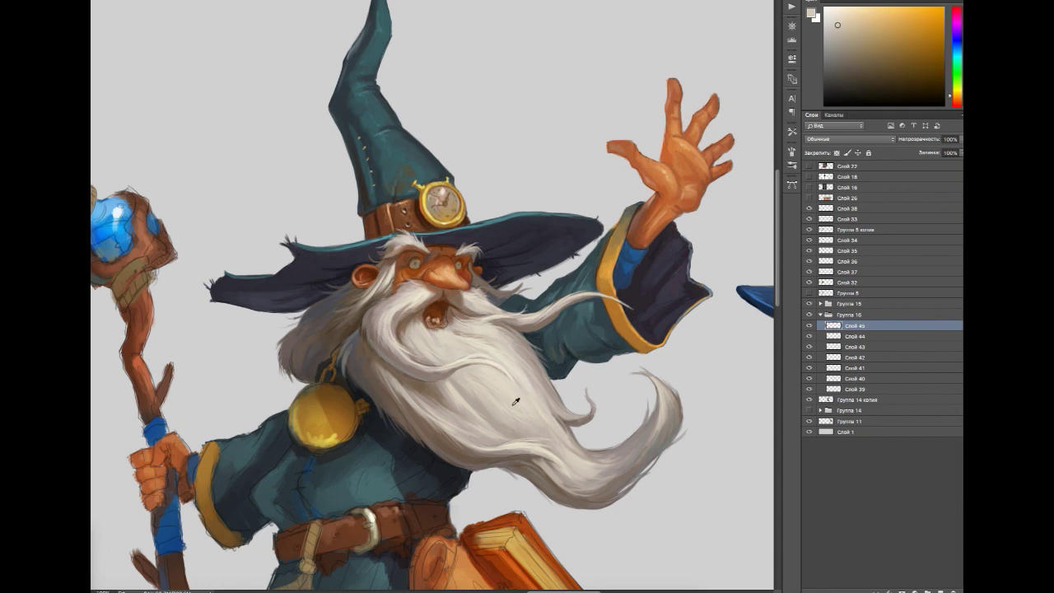
left_click(540, 382, "alt")
left_click(473, 430, "alt")
Step: Add a new layer and repaint the open mouth with a dark brown interior, reddish-brown tones and teeth
key("ctrl+shift+alt+n")
left_click_drag(552, 316, 560, 318)
left_click(653, 167, "alt")
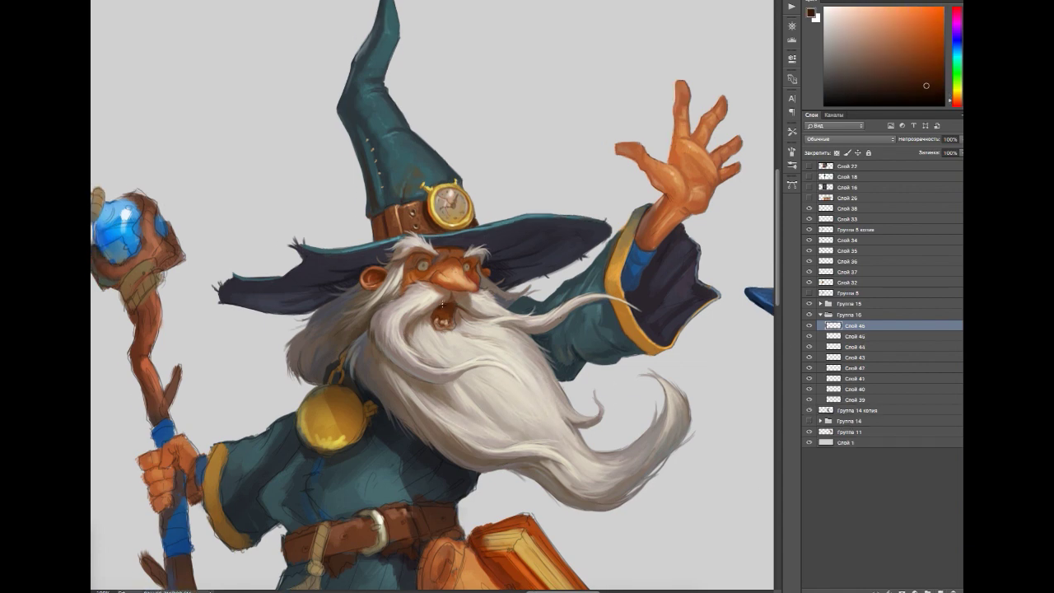
left_click(441, 319, "alt")
left_click(442, 319, "alt")
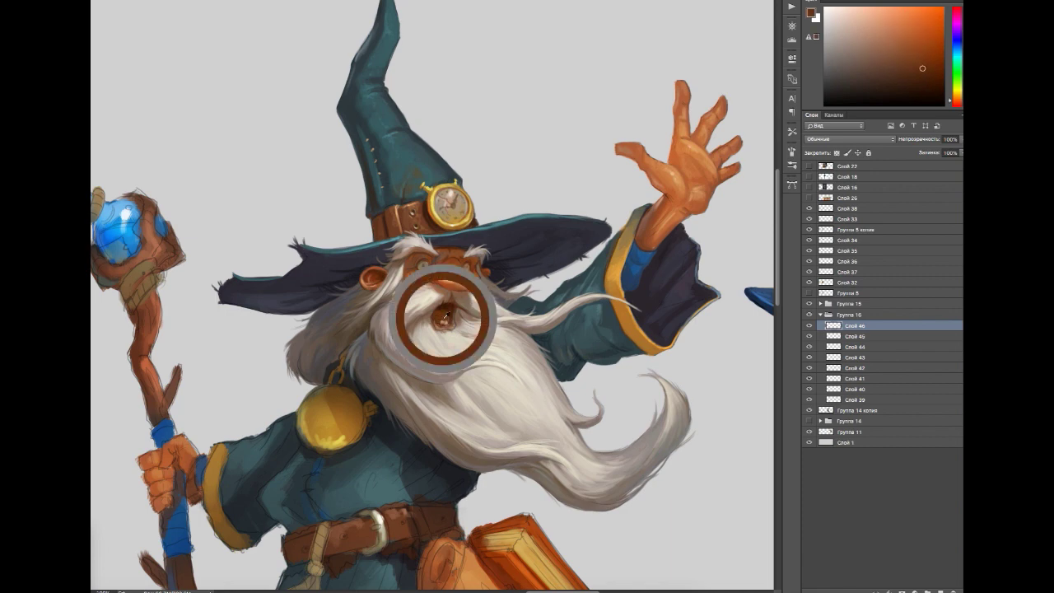
left_click(446, 312, "alt")
left_click(436, 316, "alt")
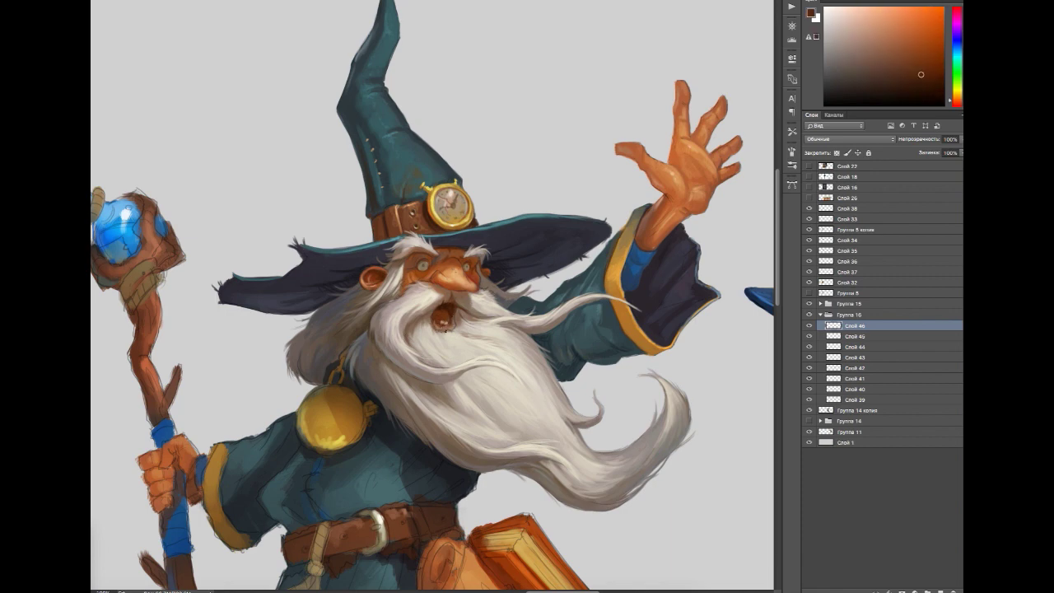
left_click(614, 213, "alt")
left_click(445, 313, "alt")
left_click(432, 305, "alt")
left_click(422, 299, "alt")
Step: Add another layer, model the nose with sampled orange skin tones, and sample light grey from the hair
key("ctrl+shift+alt+n")
left_click(465, 271, "alt")
left_click(466, 292, "alt")
left_click(449, 274, "alt")
left_click(465, 278, "alt")
left_click(469, 286, "alt")
left_click(362, 316, "alt")
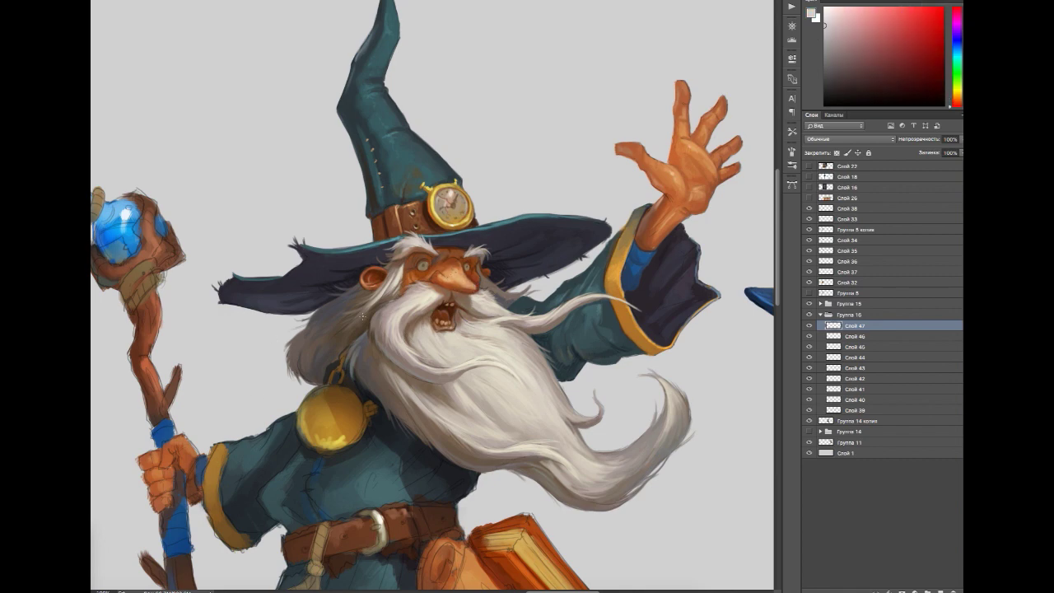
Step: Refine the nose bridge and brow area with sampled skin tones and dark shadow accents
left_click(459, 276, "alt")
left_click(459, 276, "alt")
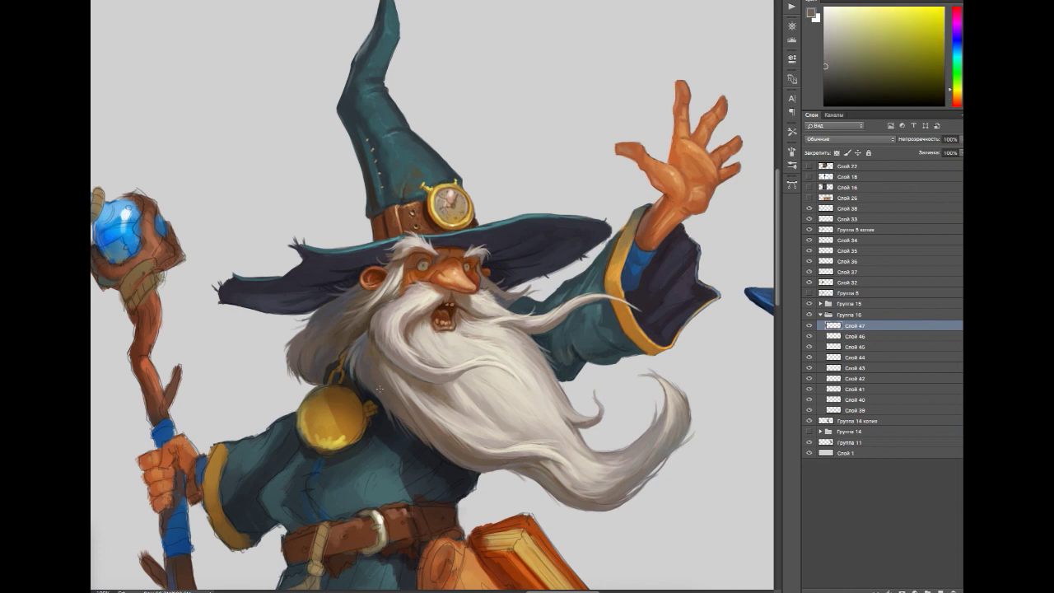
left_click(457, 276, "alt")
left_click(459, 272, "alt")
left_click(459, 268, "alt")
left_click(461, 259, "alt")
left_click(462, 252, "alt")
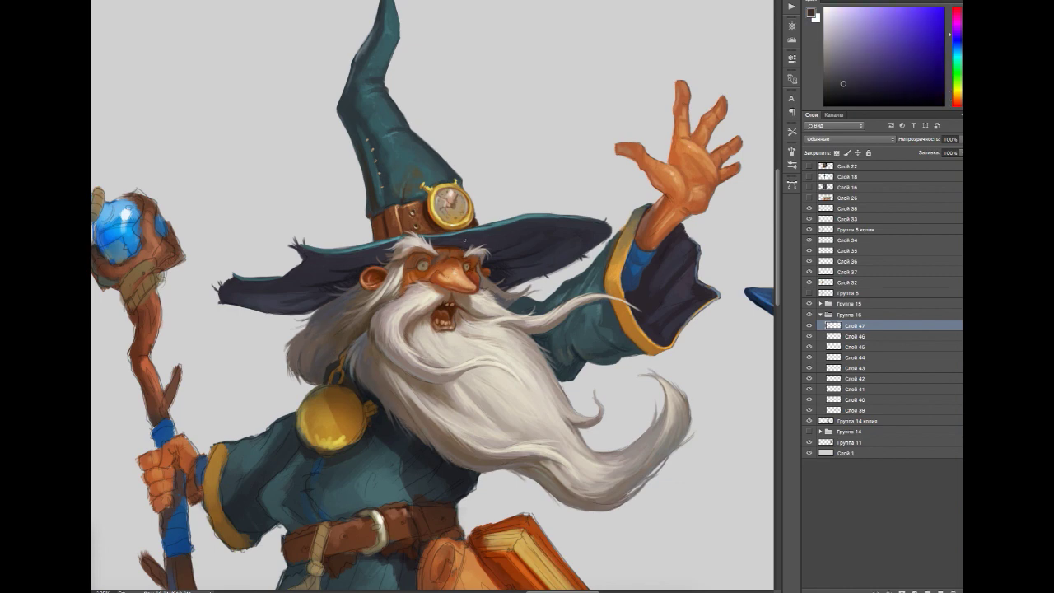
Step: Refine the skin around both eye sockets with sampled brown and orange tones
scroll(459, 249, "up", 3)
left_click(398, 271, "alt")
left_click(482, 285, "alt")
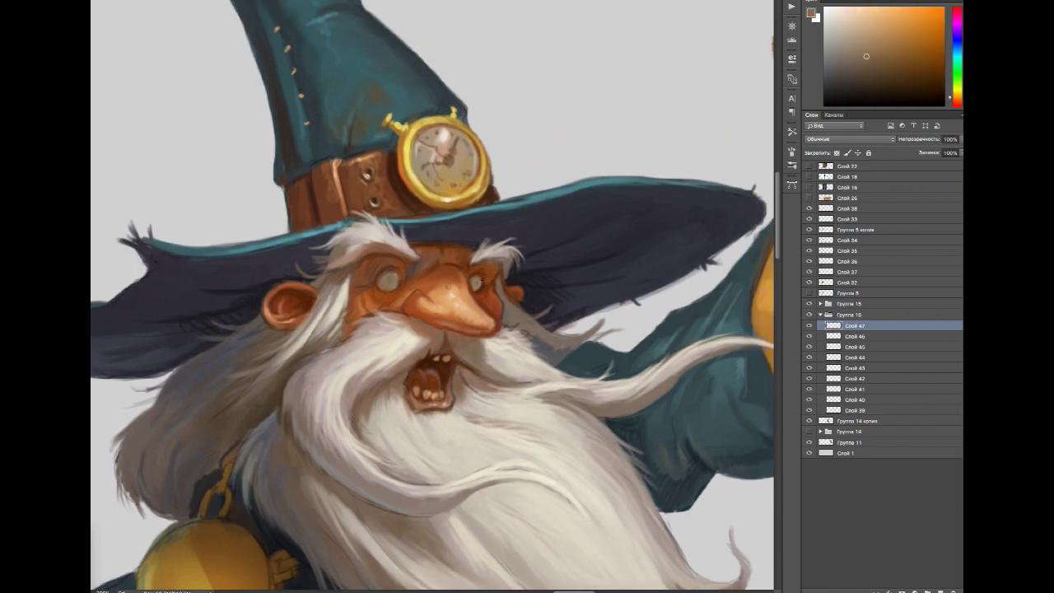
left_click(483, 295, "alt")
left_click(370, 284, "alt")
left_click(366, 281, "alt")
left_click(369, 283, "alt")
left_click(370, 282, "alt")
left_click(411, 262, "alt")
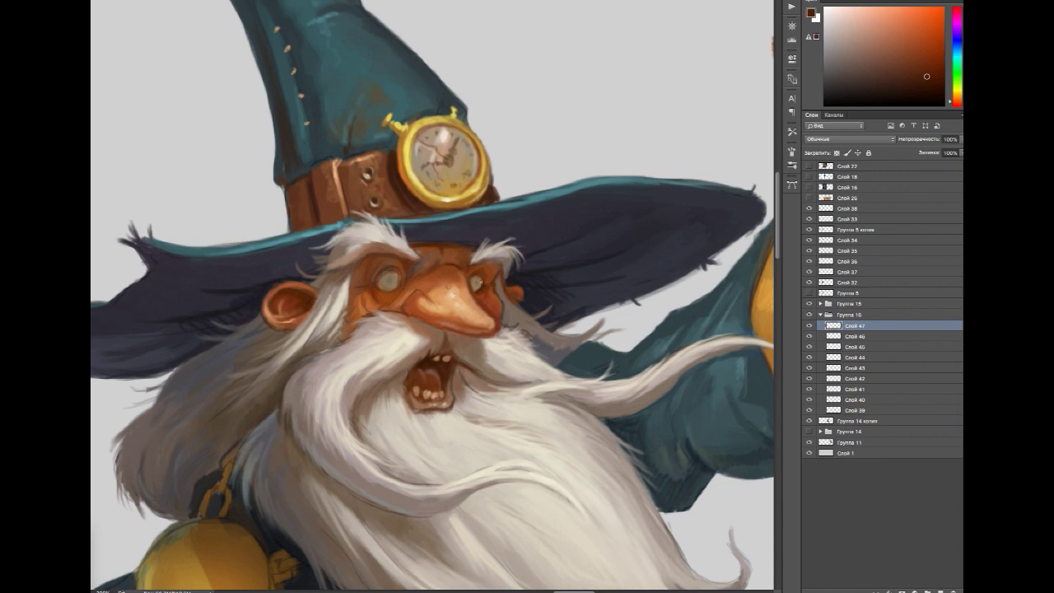
Step: Shade the forehead beneath the hat brim and model the folds beside the nose below the near eye
left_click(504, 272, "alt")
left_click(474, 247, "alt")
left_click(446, 223, "alt")
left_click(416, 295, "alt")
left_click(416, 294, "alt")
left_click(408, 298, "alt")
left_click(405, 300, "alt")
left_click(408, 298, "alt")
left_click(412, 297, "alt")
left_click(416, 295, "alt")
left_click(418, 297, "alt")
Step: Sharpen the near eye's lids and the brow edges with dark brown accents and pale hair tones
left_click(348, 313, "alt")
left_click(419, 297, "alt")
left_click(422, 296, "alt")
left_click(385, 273, "alt")
left_click(437, 239, "alt")
left_click(401, 280, "alt")
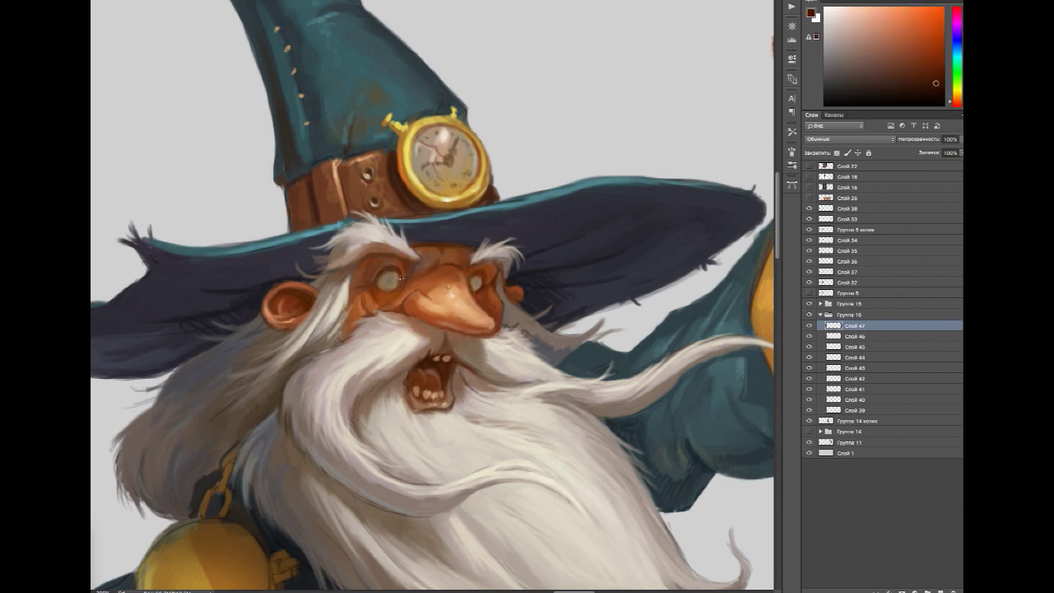
left_click(470, 257, "alt")
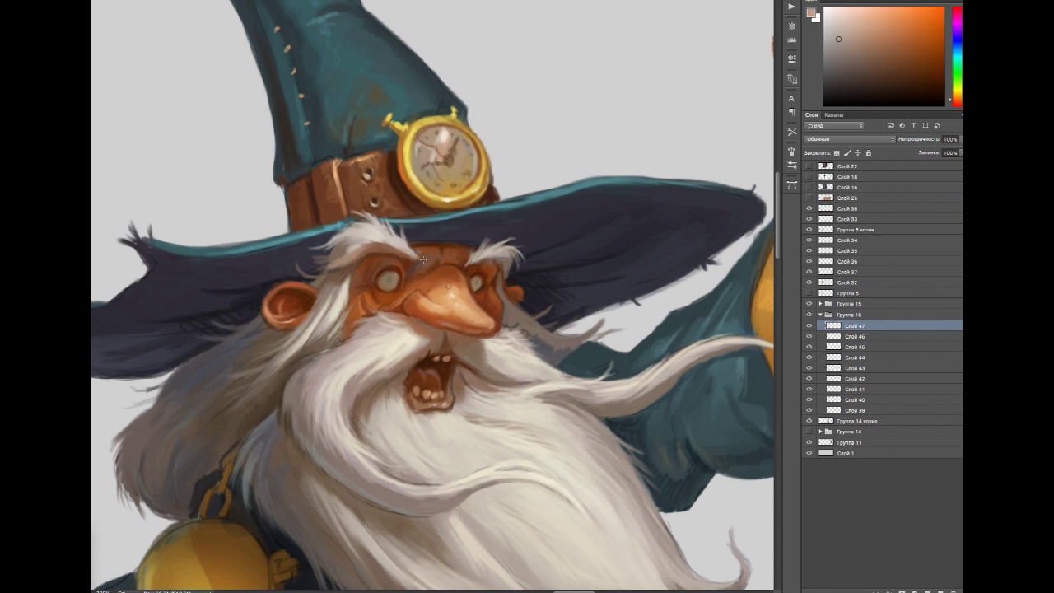
left_click(418, 255, "alt")
left_click(386, 282, "alt")
Step: Add a new layer and paint the pupils and dark eye details with sampled colours
key("ctrl+shift+alt+n")
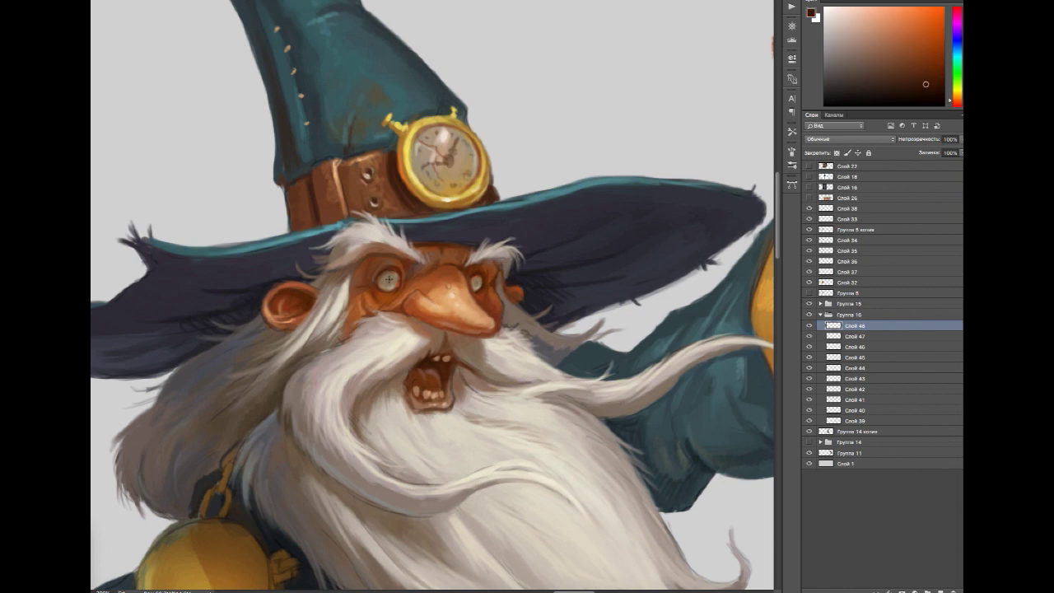
left_click(385, 281, "alt")
left_click(439, 262, "alt")
left_click(425, 284, "alt")
left_click(412, 321, "alt")
Step: Repaint the robe's chest above the belt with sampled dark teal tones, covering the blue sketch lines
key("ctrl+minus")
key("ctrl+minus")
left_click_drag(509, 307, 465, 259)
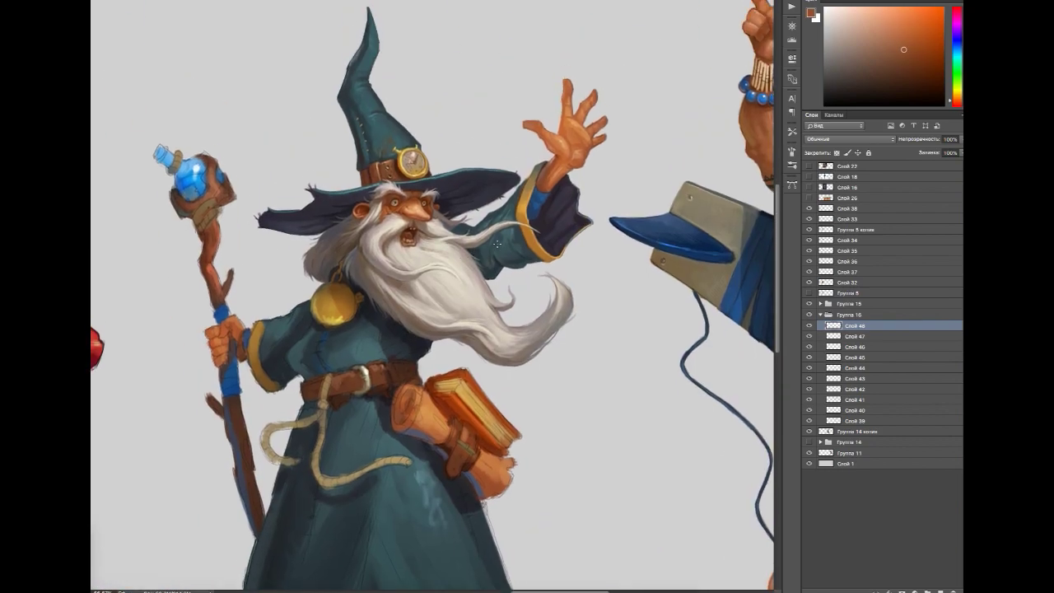
key("ctrl+plus")
key("ctrl+plus")
key("ctrl+plus")
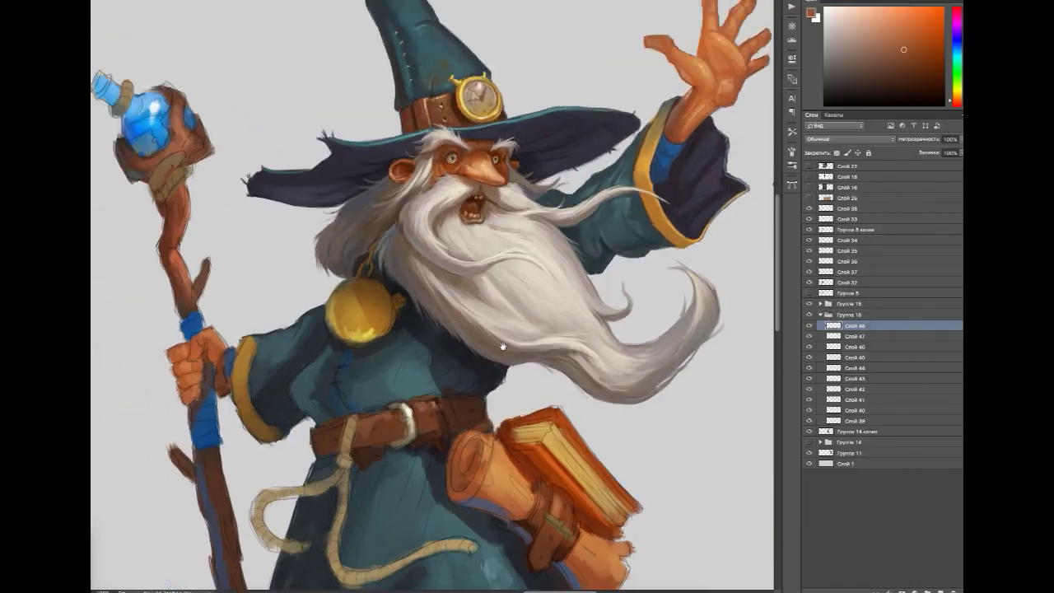
left_click(469, 405, "alt")
left_click(441, 352, "alt")
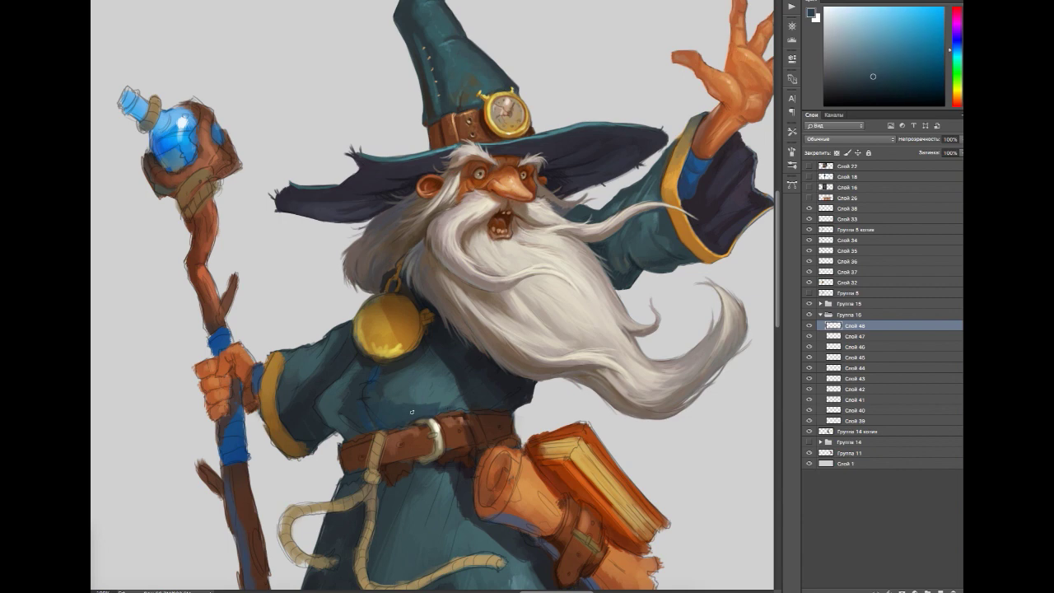
left_click(344, 378, "alt")
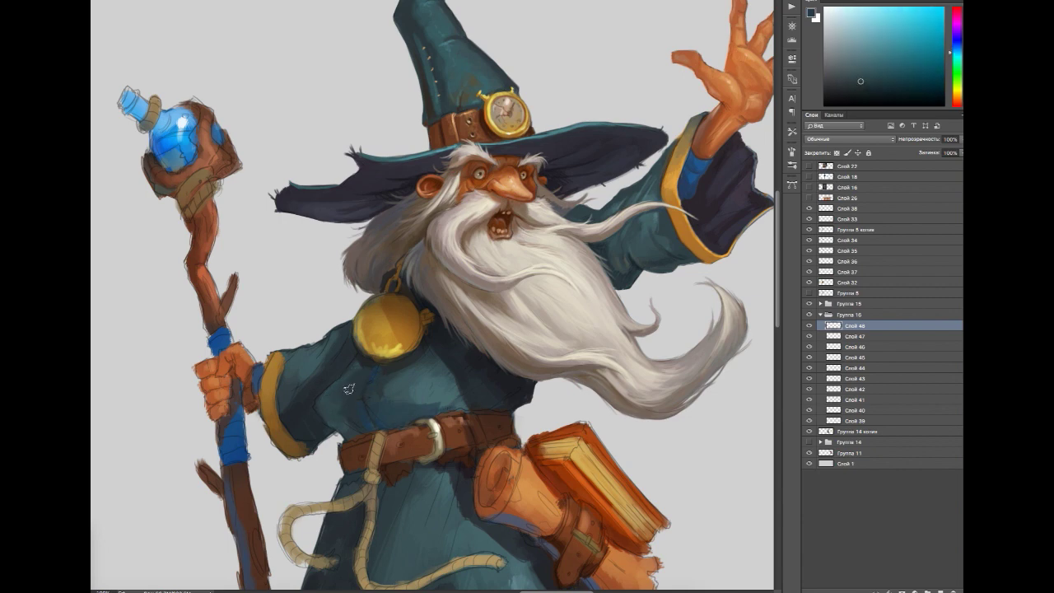
left_click(382, 392, "alt")
left_click(420, 395, "alt")
left_click(365, 428, "alt")
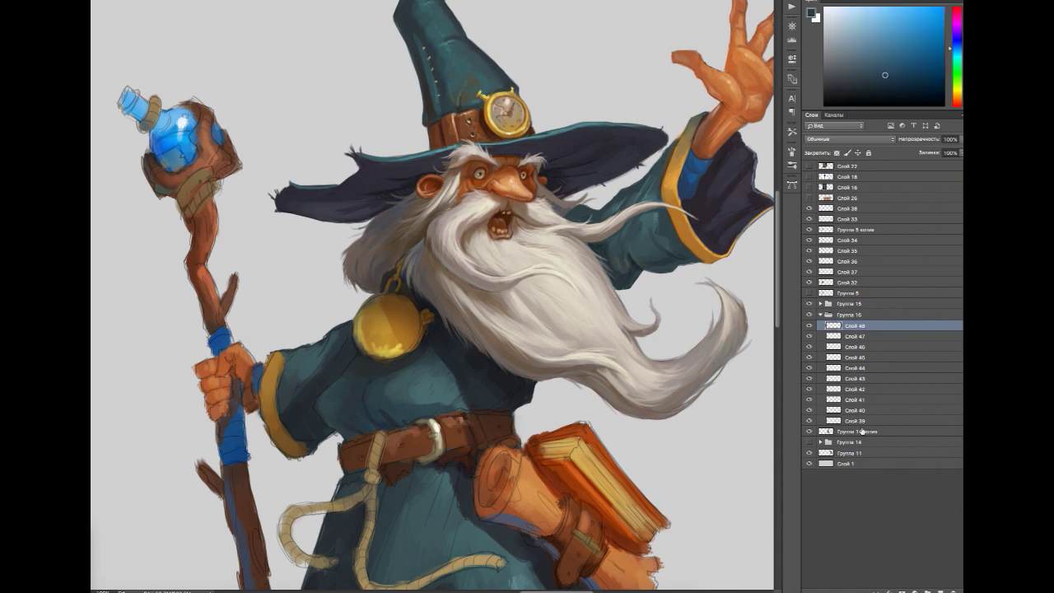
Step: Touch up the robe's shoulder edge on the Группа 14 копия layer and reselect Слой 48
left_click(364, 429, "ctrl")
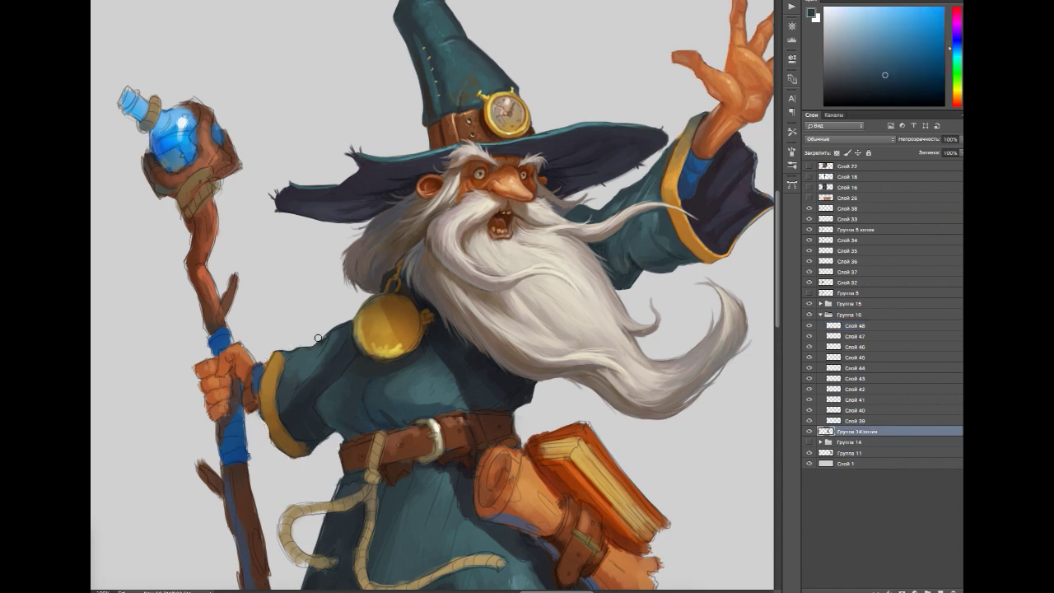
left_click_drag(362, 302, 373, 297)
left_click(406, 380, "ctrl")
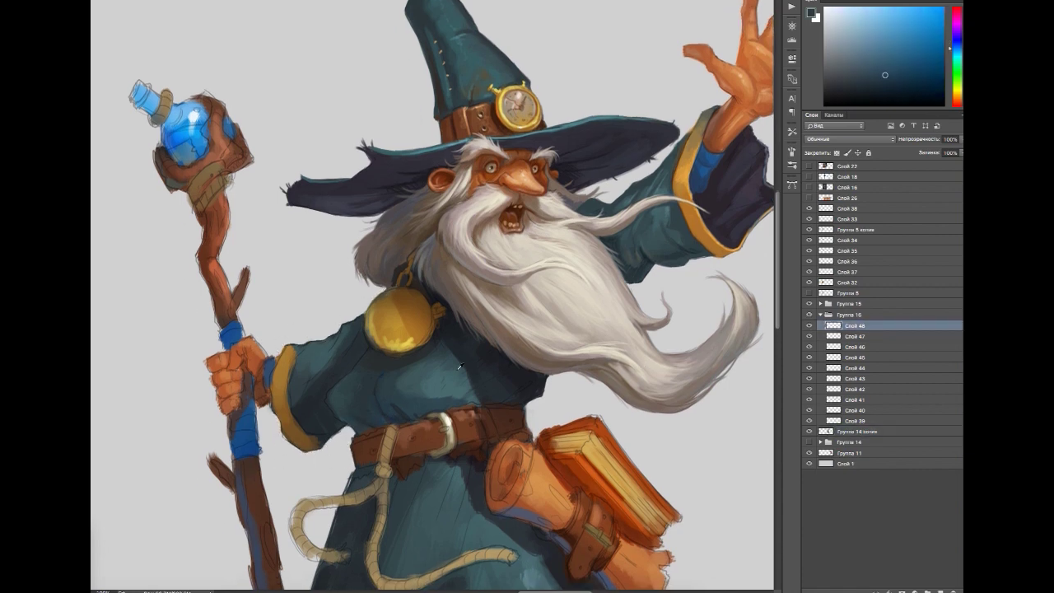
Step: Paint the central seam and fold shadows across the robe's chest with sampled teal and dark tones
left_click(406, 380, "alt")
left_click(377, 376, "alt")
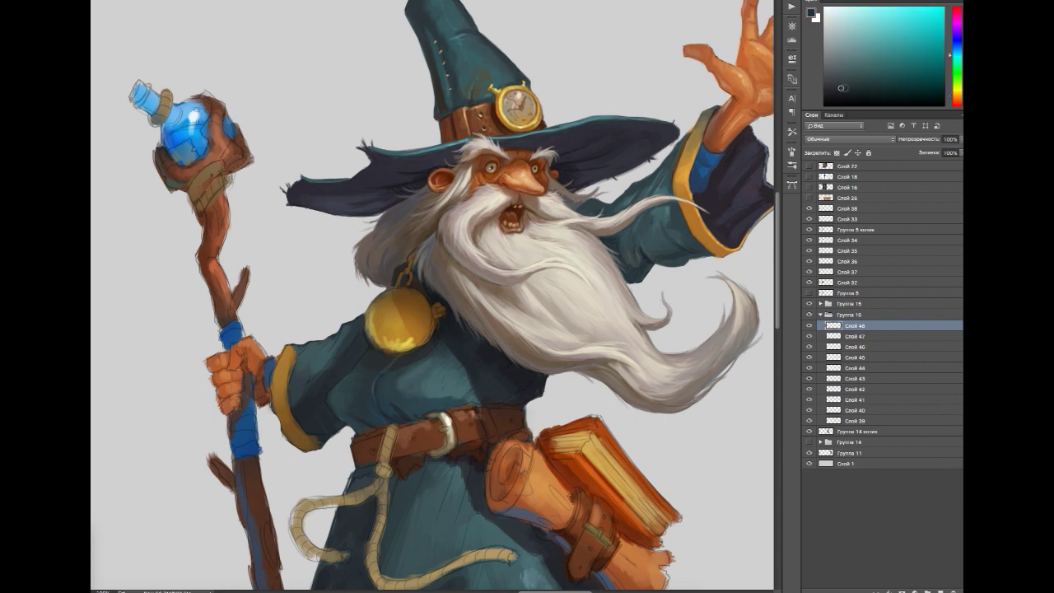
left_click(388, 370, "alt")
left_click(474, 392, "alt")
left_click(474, 393, "alt")
left_click(523, 388, "alt")
left_click(446, 321, "alt")
left_click(446, 321, "alt")
Step: Cover the scroll's upper end beside the belt with a flat reddish-brown leather shape
left_click(525, 425, "alt")
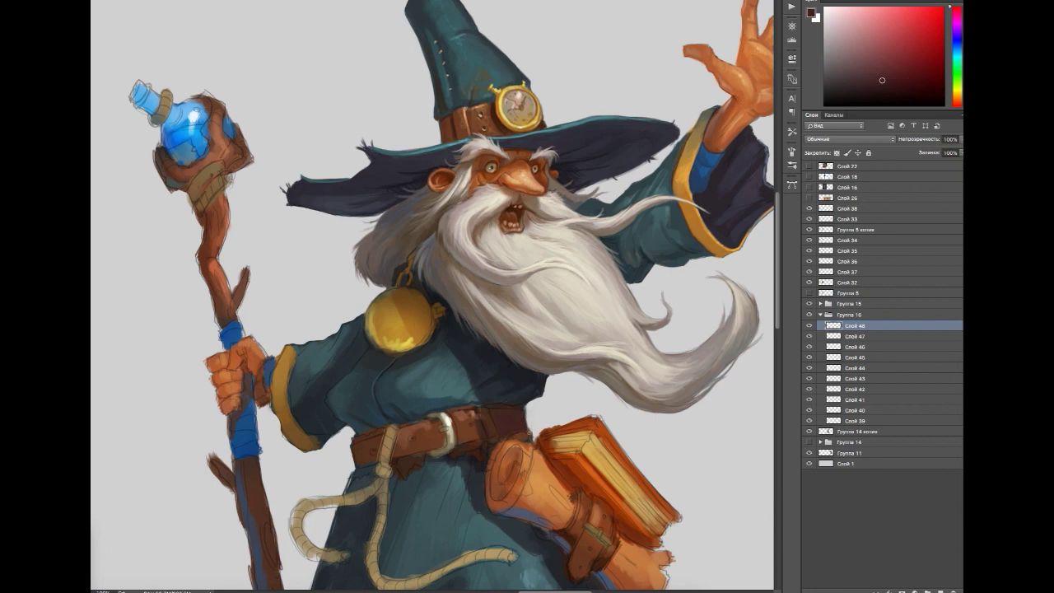
left_click(527, 426, "alt")
mouse_move(526, 438)
left_mouse_down()
mouse_move(511, 492)
mouse_move(493, 487)
mouse_move(490, 446)
mouse_move(500, 456)
mouse_move(499, 494)
left_mouse_up()
left_click(513, 444, "alt")
left_click(486, 443, "alt")
Step: Repaint the belt section between the buckle and the scroll with sampled brown leather tones
left_click(479, 423, "alt")
left_click_drag(470, 414, 457, 419)
left_click(472, 414, "alt")
left_click(494, 412, "alt")
left_click(531, 412, "alt")
left_click(523, 407, "alt")
Step: Add ragged dark brown leather edges along the upper and lower sides of the belt
left_click_drag(458, 452, 479, 444)
left_click_drag(422, 461, 396, 489)
mouse_move(379, 429)
left_mouse_down()
mouse_move(342, 440)
mouse_move(466, 407)
left_mouse_up()
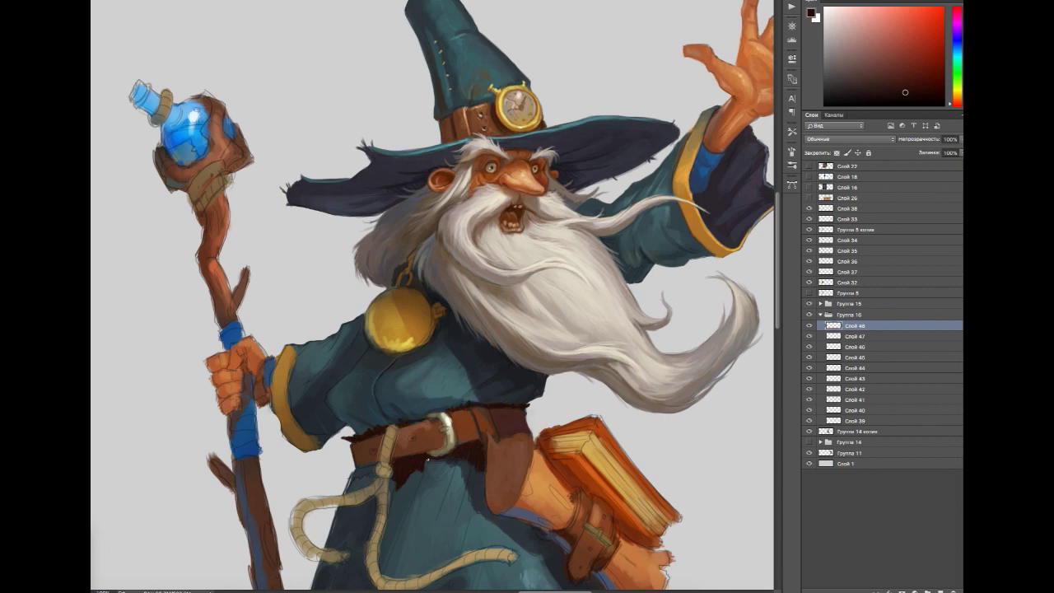
left_click(359, 465, "alt")
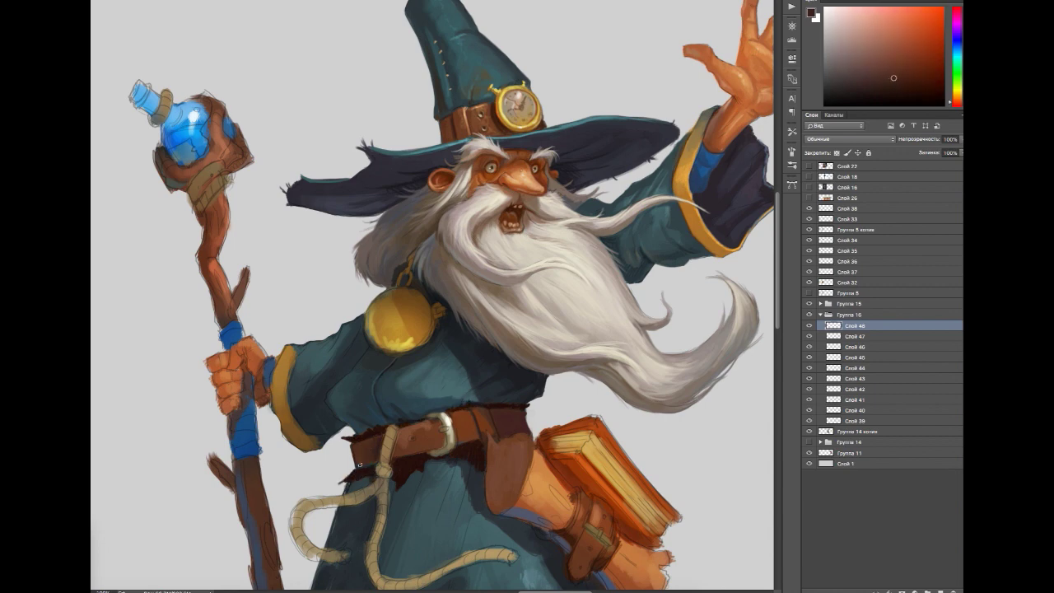
Step: Smooth the belt leather around the buckle with sampled orange-brown tones and dark shadows
left_click(397, 438, "alt")
left_click(430, 431, "alt")
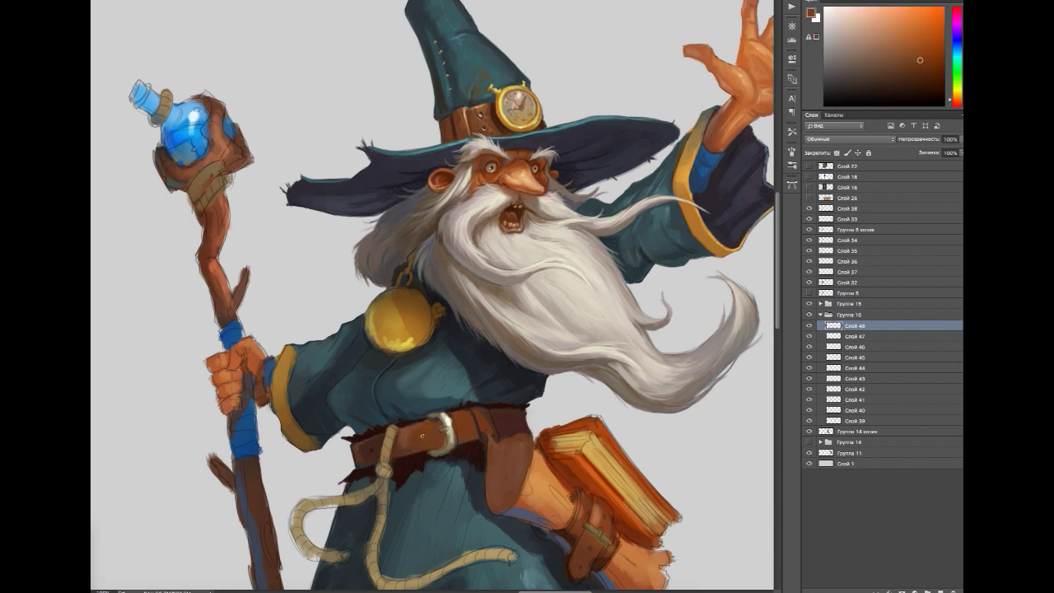
left_click(428, 421, "alt")
left_click(431, 449, "alt")
left_click(431, 448, "alt")
left_click(444, 440, "alt")
left_click(436, 415, "alt")
Step: Repaint the belt buckle with cream highlights and dark edges, and detail the nearby belt hole
left_click(456, 437, "alt")
left_click(456, 437, "alt")
left_click(456, 436, "alt")
left_click(452, 421, "alt")
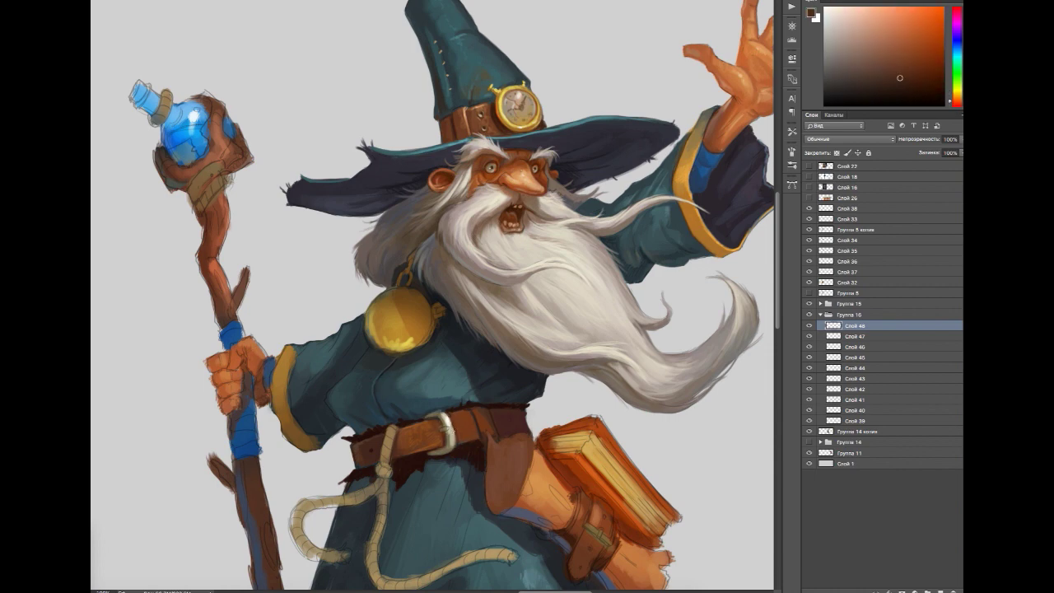
left_click(451, 430, "alt")
left_click(451, 430, "alt")
left_click(444, 428, "alt")
left_click(413, 438, "alt")
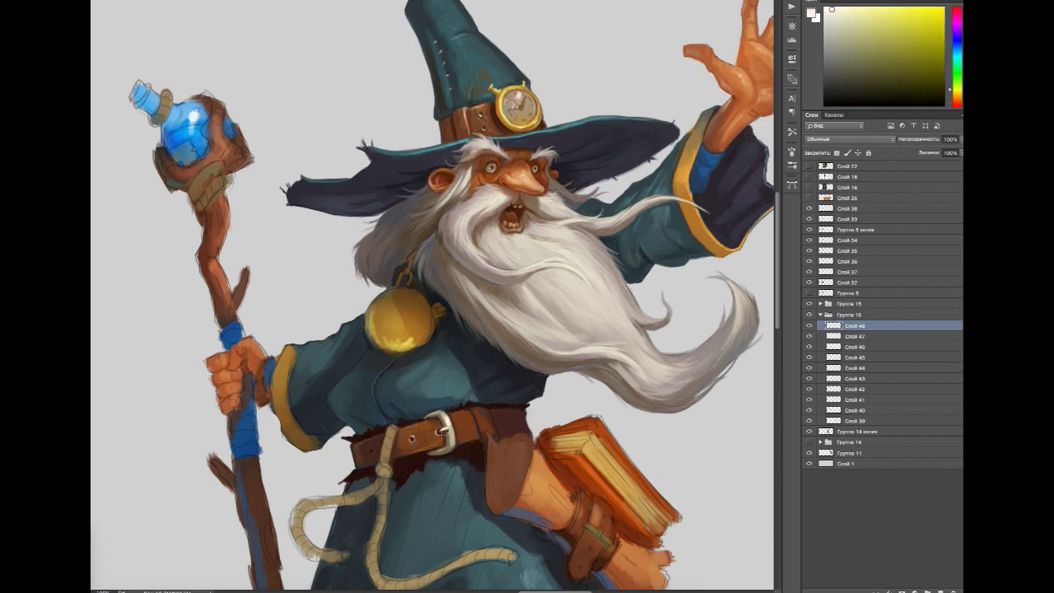
Step: Finish the buckle prong and the remaining belt hole, and add brown highlights to the ragged leather edging
left_click(457, 414, "alt")
left_click(457, 414, "alt")
left_click(479, 420, "alt")
left_click(484, 422, "alt")
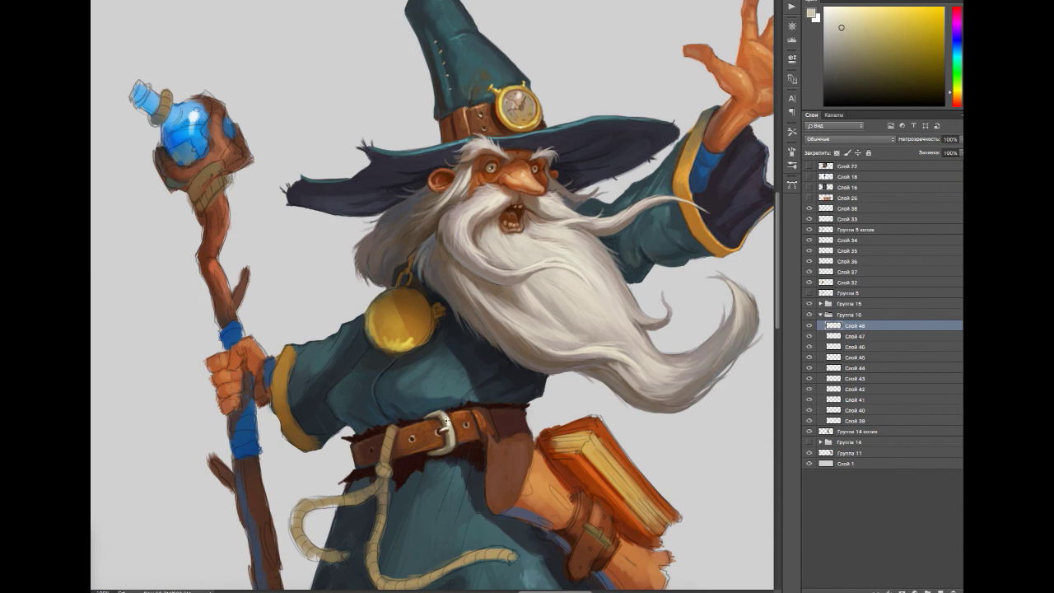
left_click(484, 422, "alt")
left_click(484, 422, "alt")
left_click(466, 454, "alt")
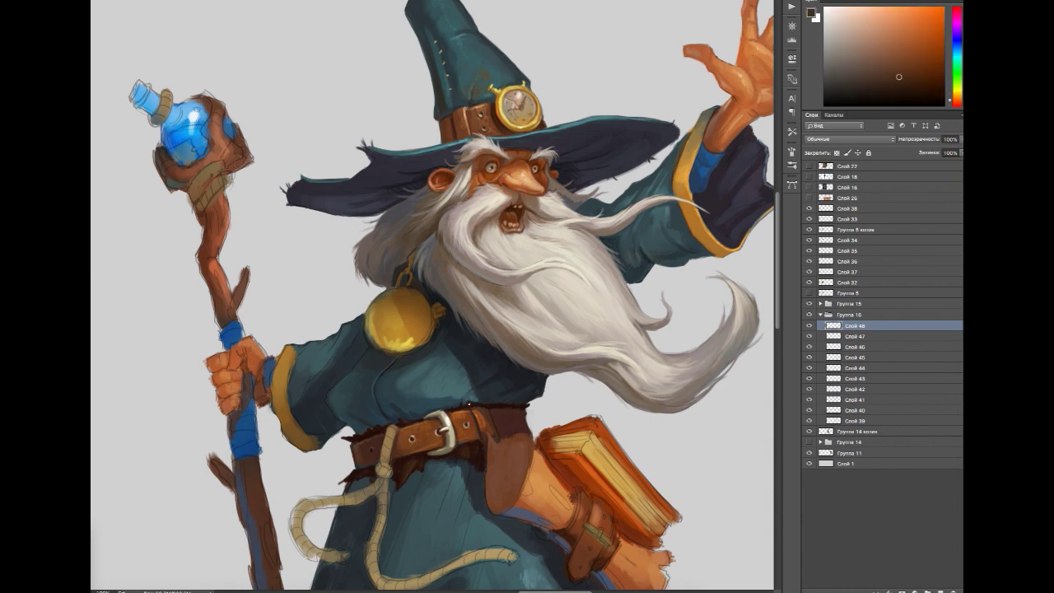
left_click(476, 451, "alt")
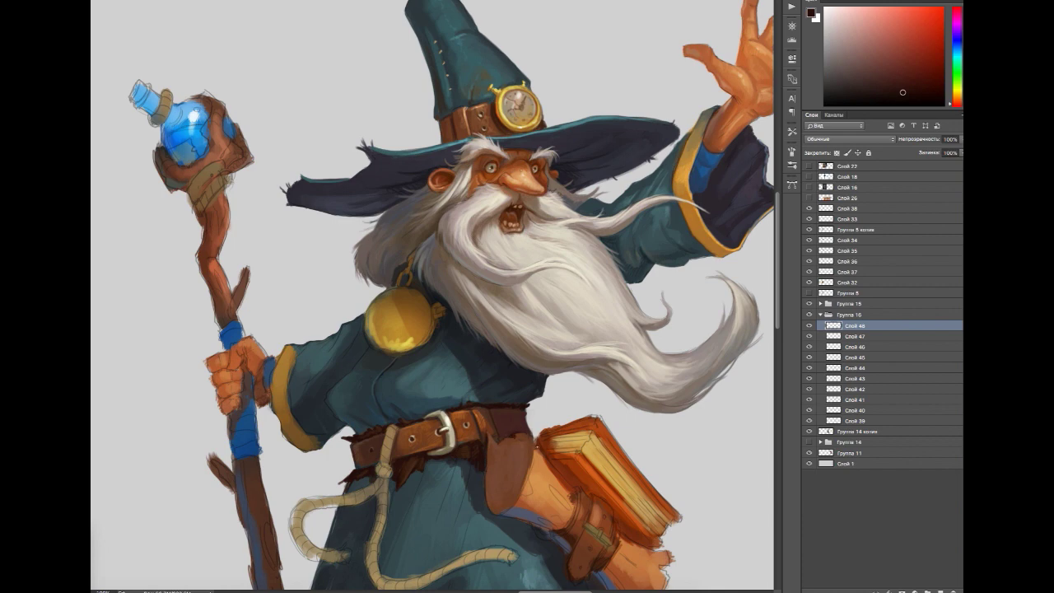
Step: Smooth the scroll's middle and lower end with sampled orange and brown tones, covering the sketch lines
left_click(535, 445, "alt")
left_click(562, 502, "alt")
left_click(554, 493, "alt")
left_click(561, 496, "alt")
left_click(540, 465, "alt")
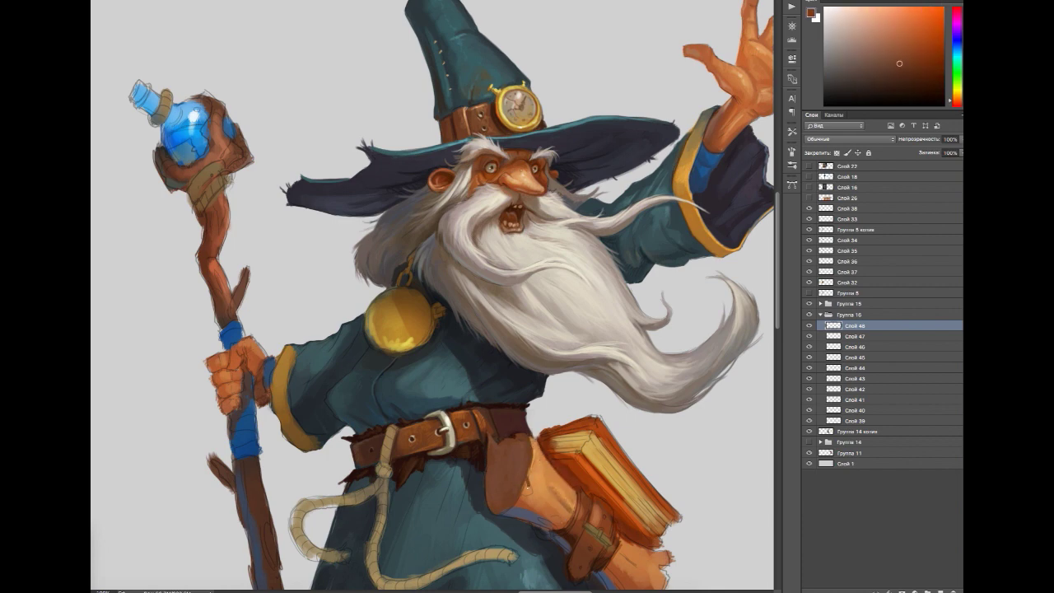
left_click(519, 505, "alt")
left_click(536, 517, "alt")
left_click_drag(541, 467, 413, 346)
left_click(413, 345, "alt")
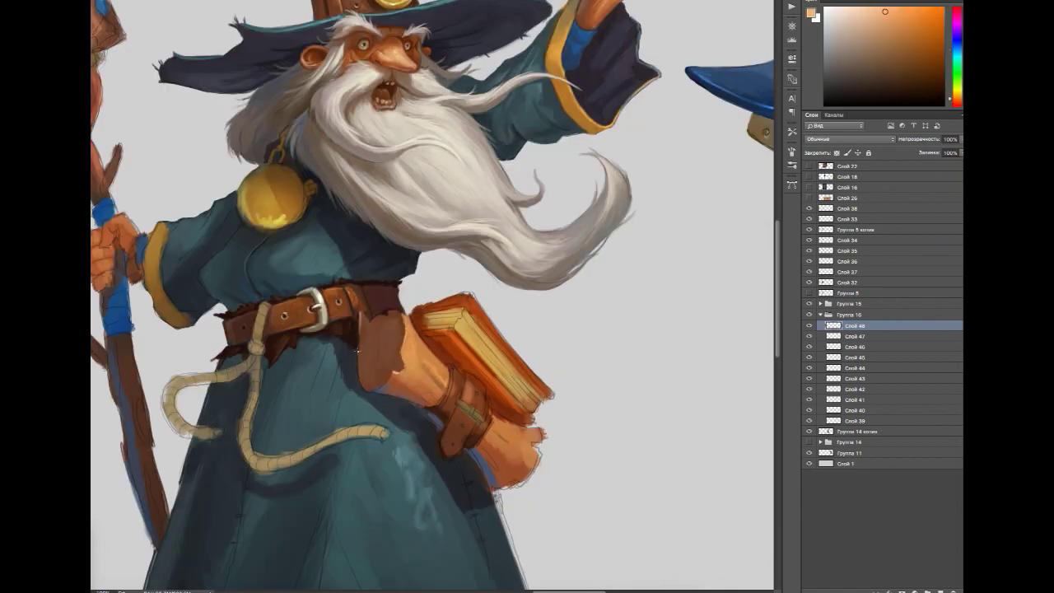
left_click(420, 397, "alt")
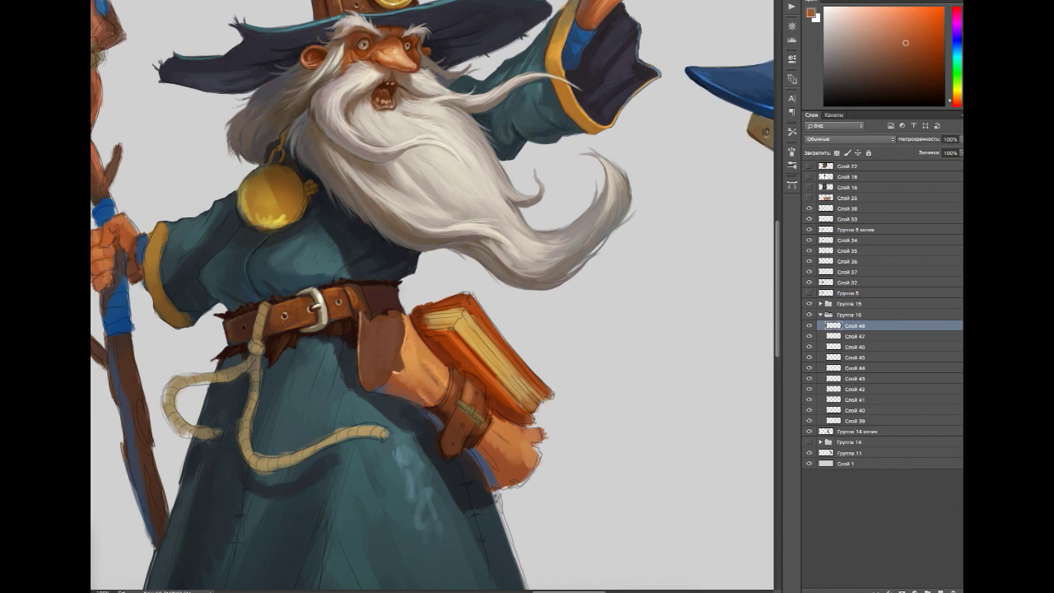
Step: Paint a small dark metal ring with a shadow beneath the scroll, next to the leather strap
left_click(438, 429, "alt")
left_click(436, 420, "alt")
left_click(441, 426, "alt")
left_click(416, 415, "alt")
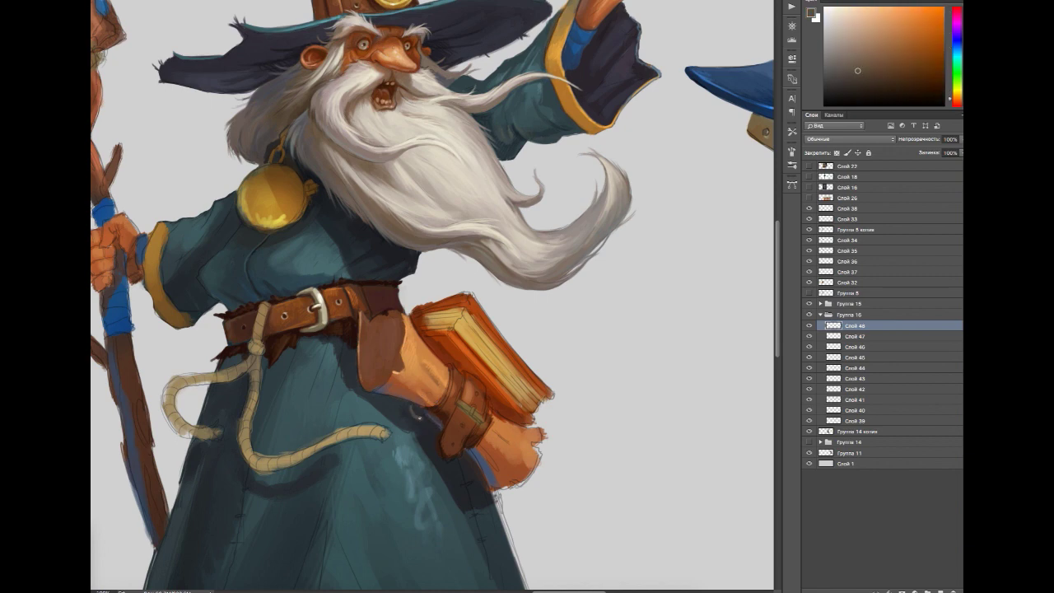
left_click(411, 409, "alt")
left_click(412, 405, "alt")
left_click(411, 409, "alt")
left_click(424, 409, "alt")
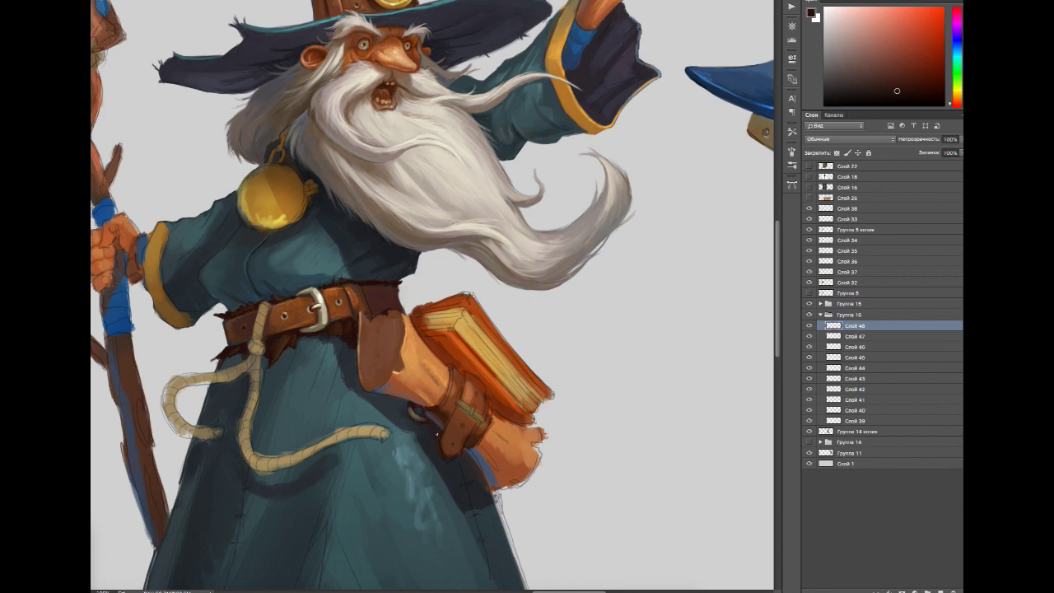
Step: Repaint the leather strap around the scroll with sampled browns and dark edge shadows
left_click(437, 433, "alt")
left_click(449, 455, "alt")
left_click(440, 399, "alt")
left_click(441, 399, "alt")
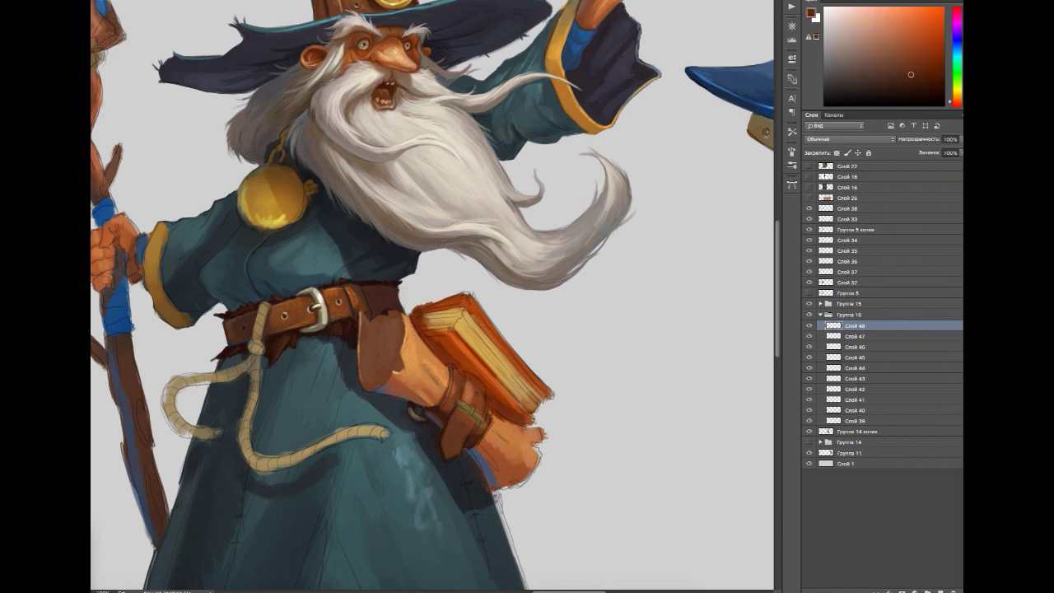
left_click_drag(491, 410, 490, 438)
Step: Darken the shaded side of the book cover and crisp its edges with deep brown
left_click(489, 400, "alt")
left_click(494, 403, "alt")
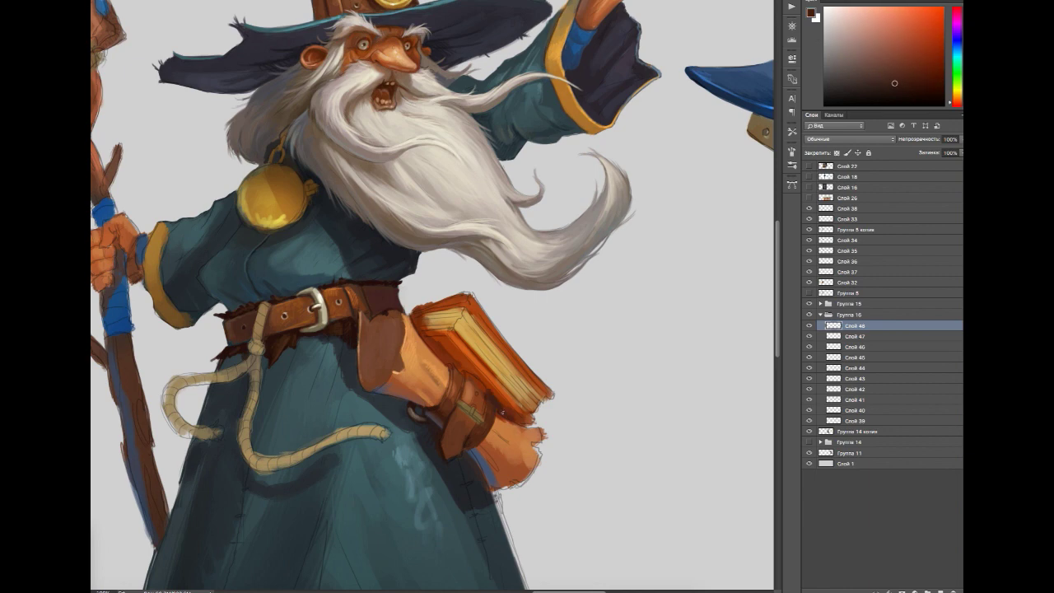
left_click(448, 342, "alt")
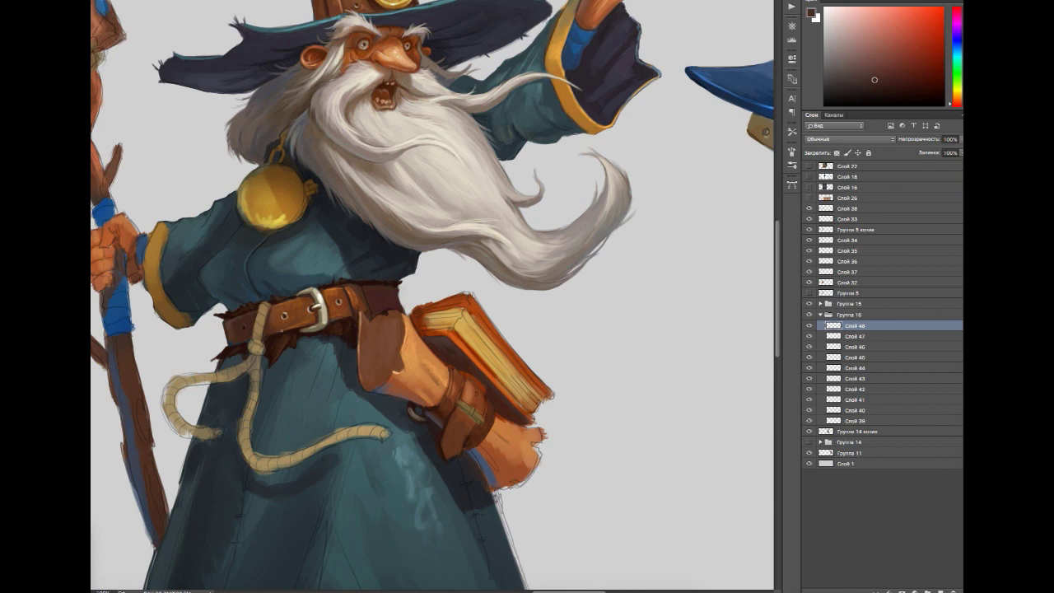
Step: Model the strap's bands and hanging flap with sampled reddish-brown tones and orange-brown highlights
left_click(449, 400, "alt")
left_click_drag(471, 402, 465, 379)
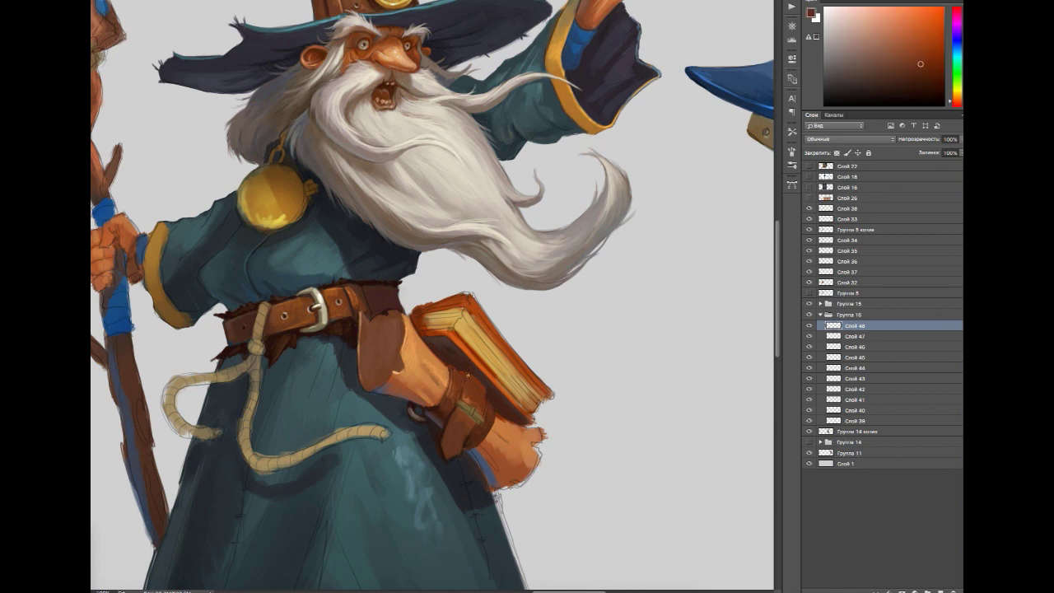
left_click(434, 409, "alt")
left_click(432, 405, "alt")
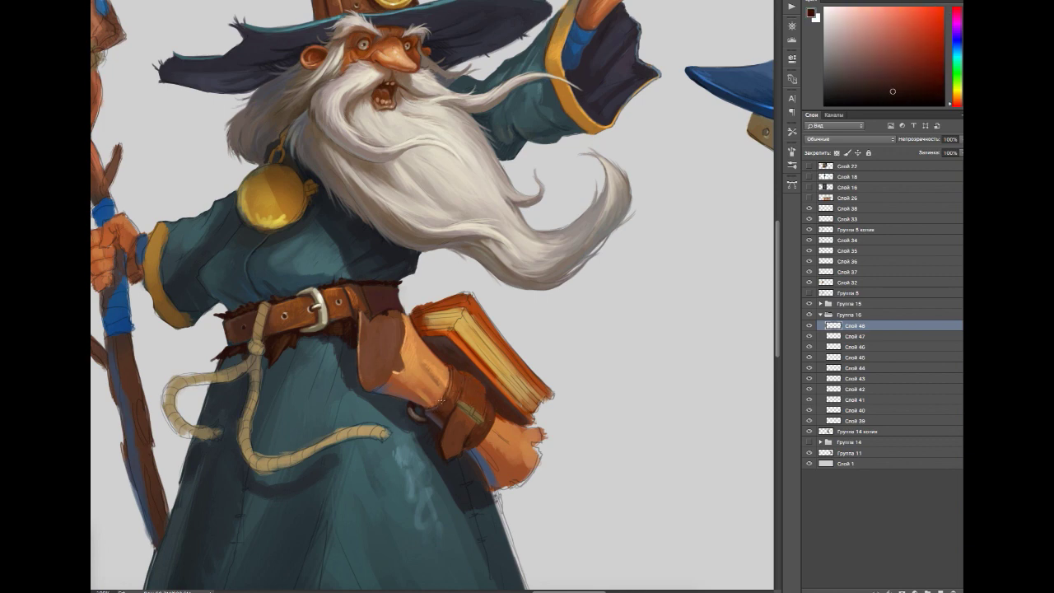
left_click(436, 407, "alt")
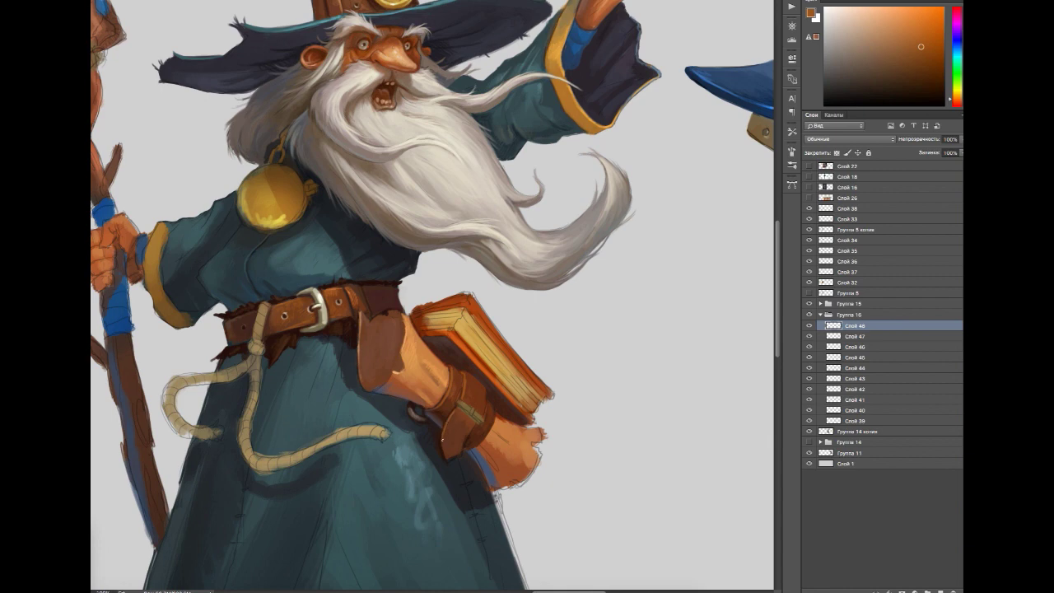
left_click(491, 393, "alt")
left_click(474, 429, "alt")
left_click(467, 381, "alt")
left_click(444, 429, "alt")
Step: Paint the strap's small metal buckle with pale beige highlights and surrounding brown shadows
left_click(471, 399, "alt")
left_click(471, 399, "alt")
left_click(469, 402, "alt")
left_click(467, 403, "alt")
left_click_drag(467, 404, 464, 416)
left_click(459, 394, "alt")
left_click(467, 409, "alt")
left_click(482, 416, "alt")
left_click(471, 409, "alt")
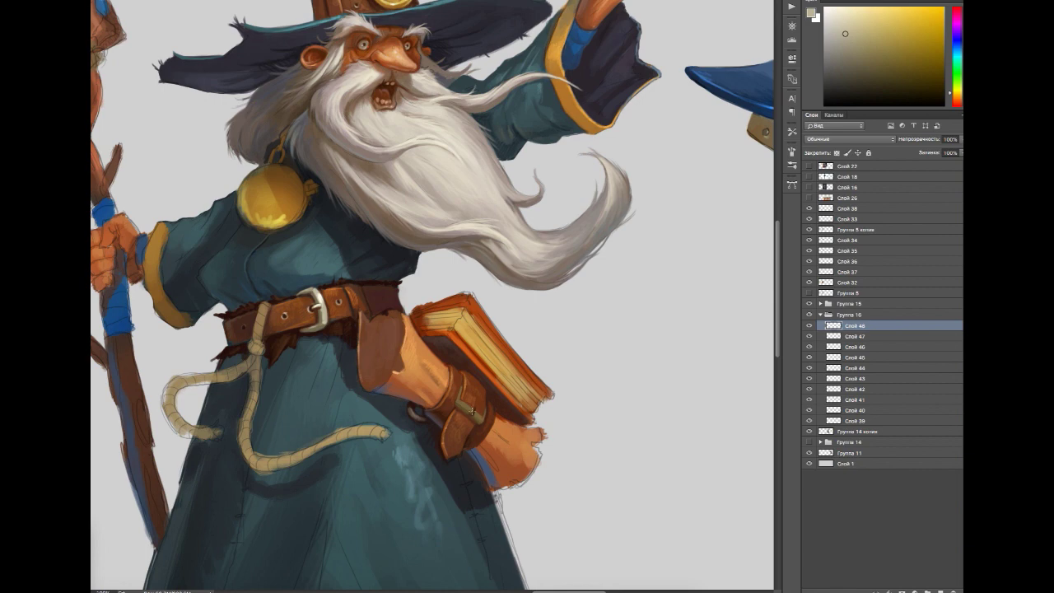
left_click(462, 407, "alt")
left_click(460, 399, "alt")
Step: Finish the strap's leather highlights, hole and dark accents with sampled colours
key("x")
left_click(461, 354, "alt")
left_click(466, 377, "alt")
left_click(473, 453, "alt")
left_click(389, 402, "alt")
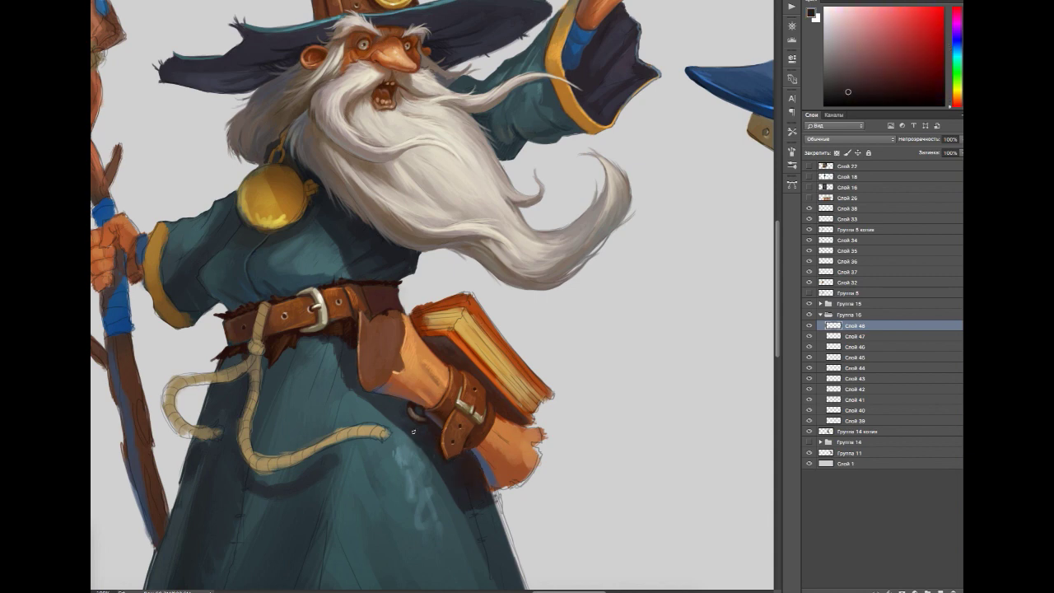
Step: Deepen the robe's shadow beside the scroll with sampled dark tones and tidy the scroll's lower edge on the base layer
left_click(337, 354, "alt")
left_click(349, 389, "alt")
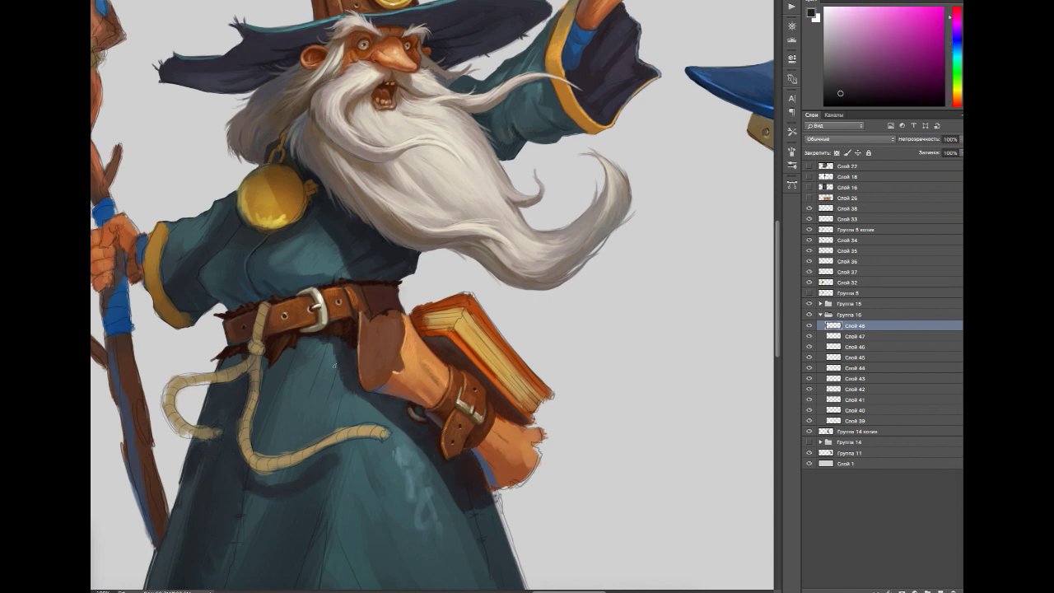
left_click(336, 366, "alt")
left_click_drag(336, 366, 284, 354)
left_click(448, 403, "ctrl")
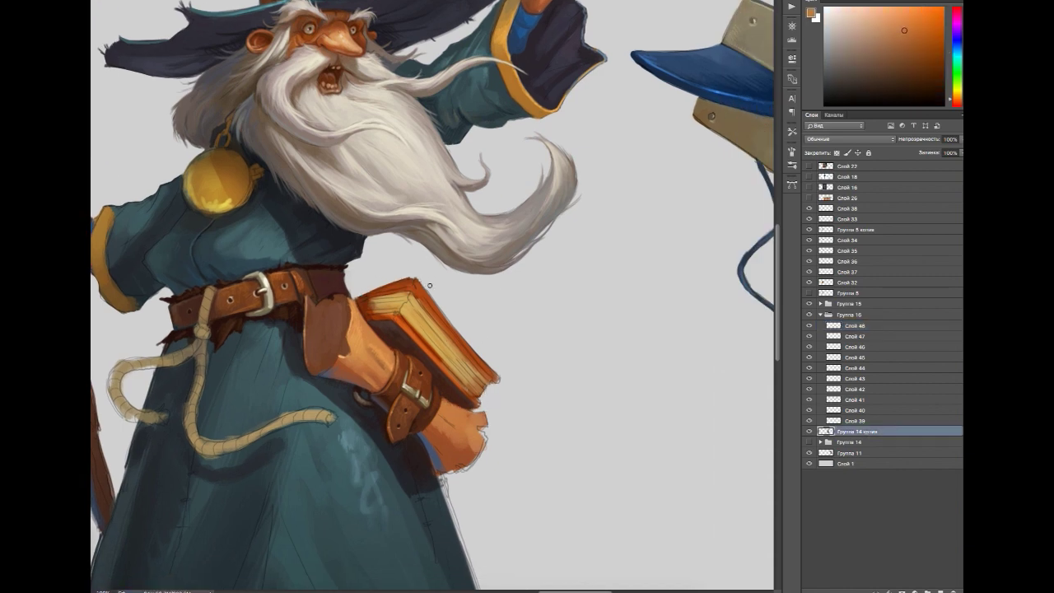
left_click_drag(451, 481, 450, 486)
Step: On a new layer, shade the scroll's lower end and its edge against the robe with sampled dark and orange tones
key("ctrl+shift+alt+n")
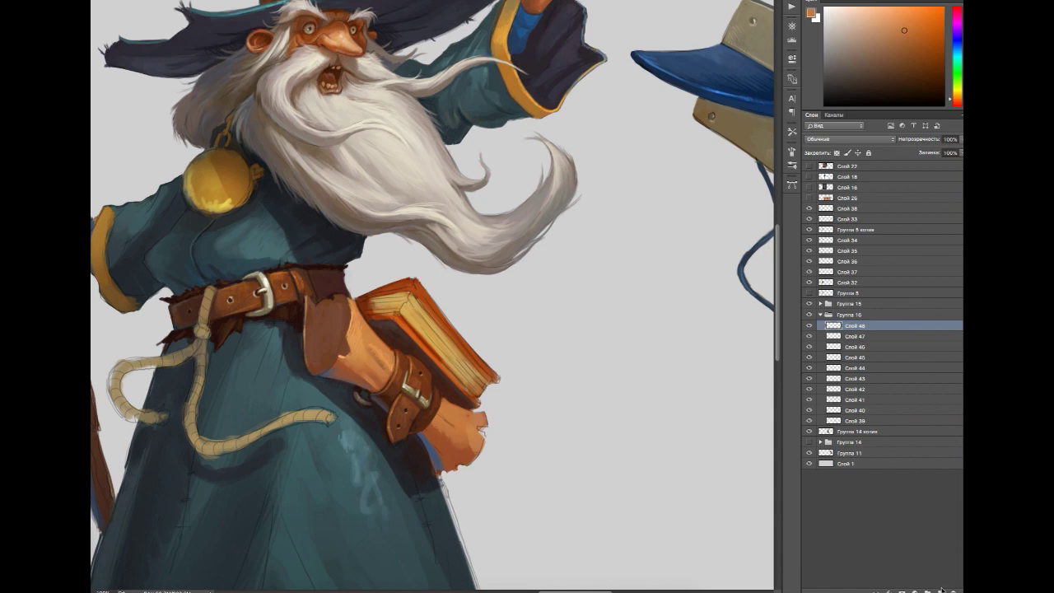
left_click(435, 470, "alt")
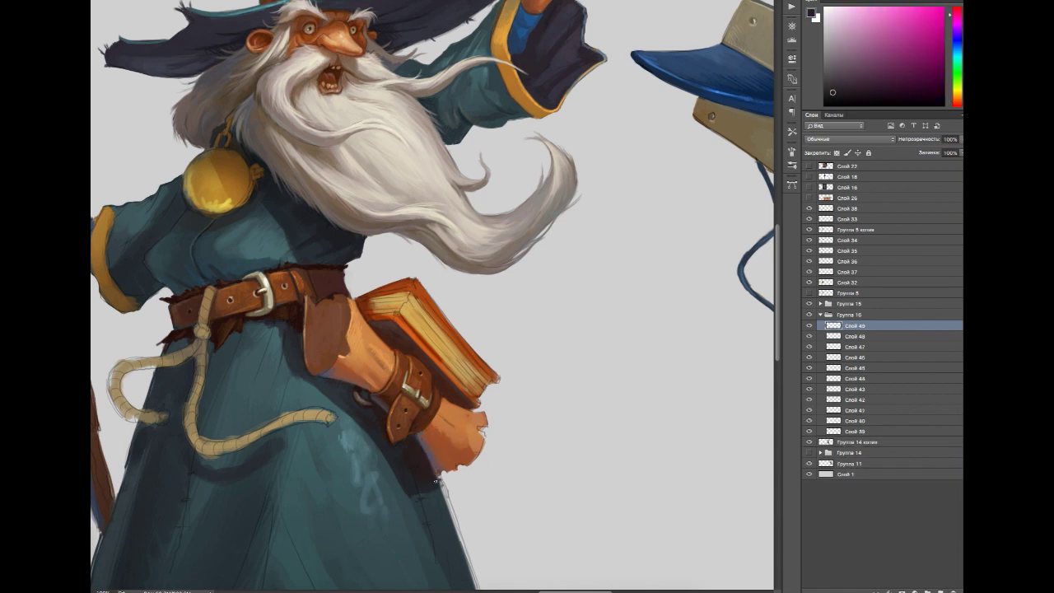
left_click(473, 420, "alt")
left_click(474, 418, "alt")
left_click(354, 337, "alt")
left_click(361, 344, "alt")
Step: On a new layer, paint the spiral curl in the scroll's rolled end with dark browns and pale orange highlights
key("ctrl+shift+alt+n")
mouse_move(315, 307)
left_mouse_down()
mouse_move(313, 362)
mouse_move(330, 362)
mouse_move(320, 347)
left_mouse_up()
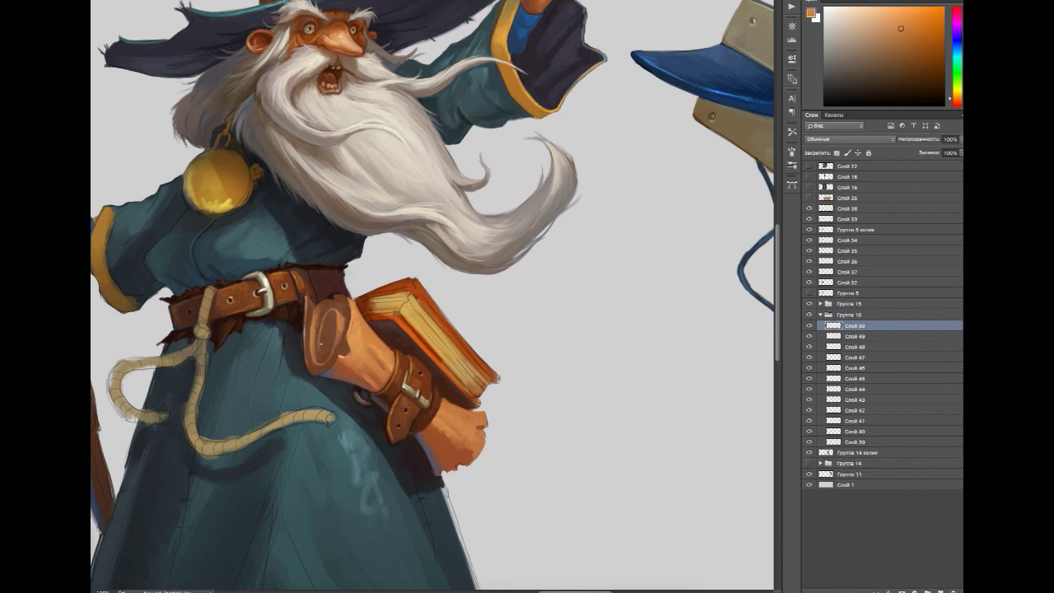
left_click(324, 338, "alt")
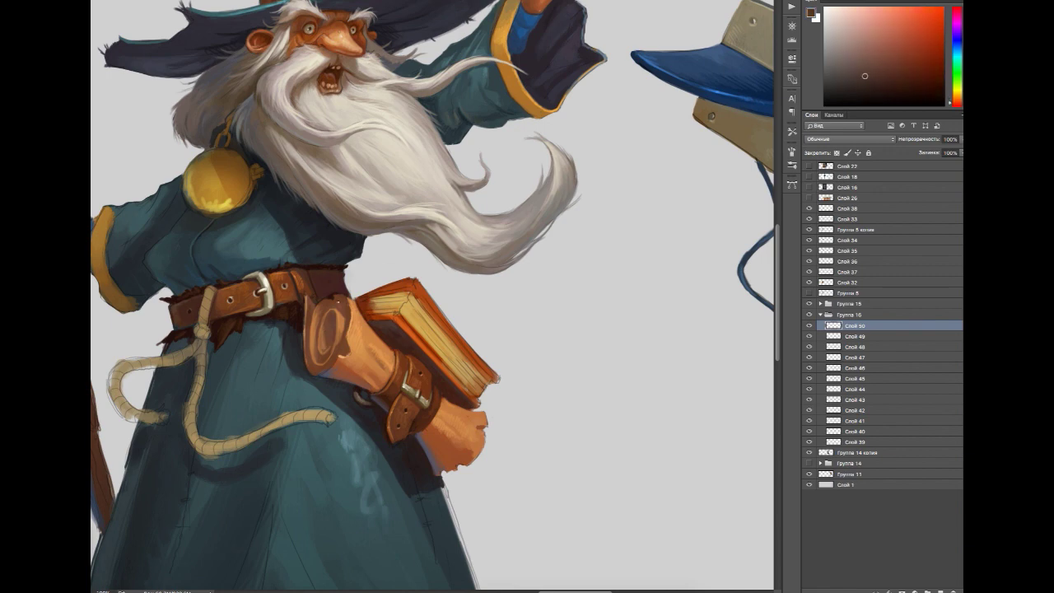
left_click(319, 367, "alt")
left_click_drag(312, 366, 324, 373)
left_click(323, 354, "alt")
left_click(356, 304, "alt")
left_click(352, 336, "alt")
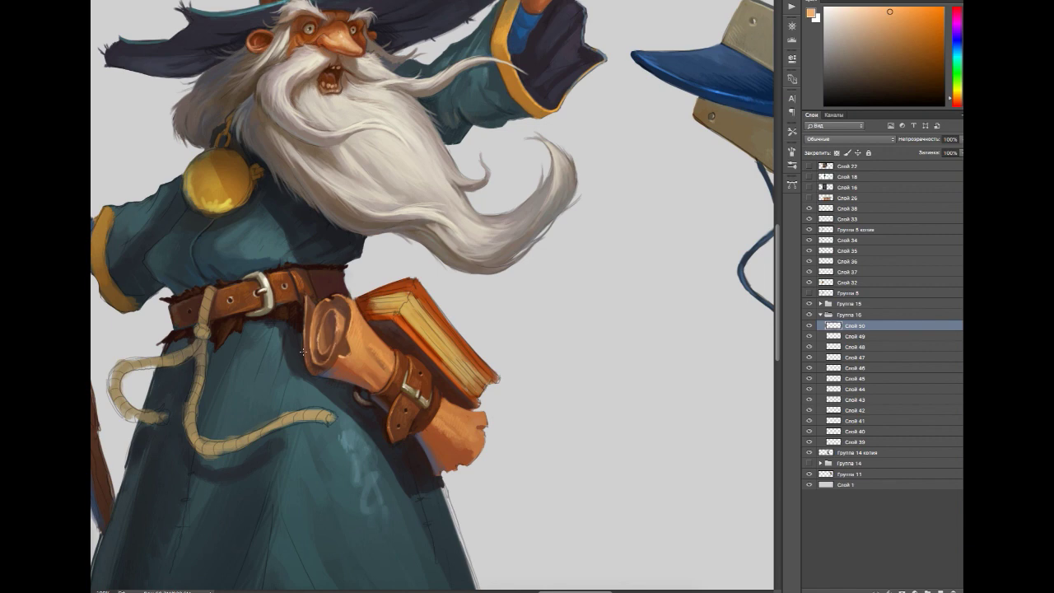
Step: Refine the edges where the scroll and strap meet the robe with sampled leather and teal colours
left_click_drag(446, 310, 421, 305)
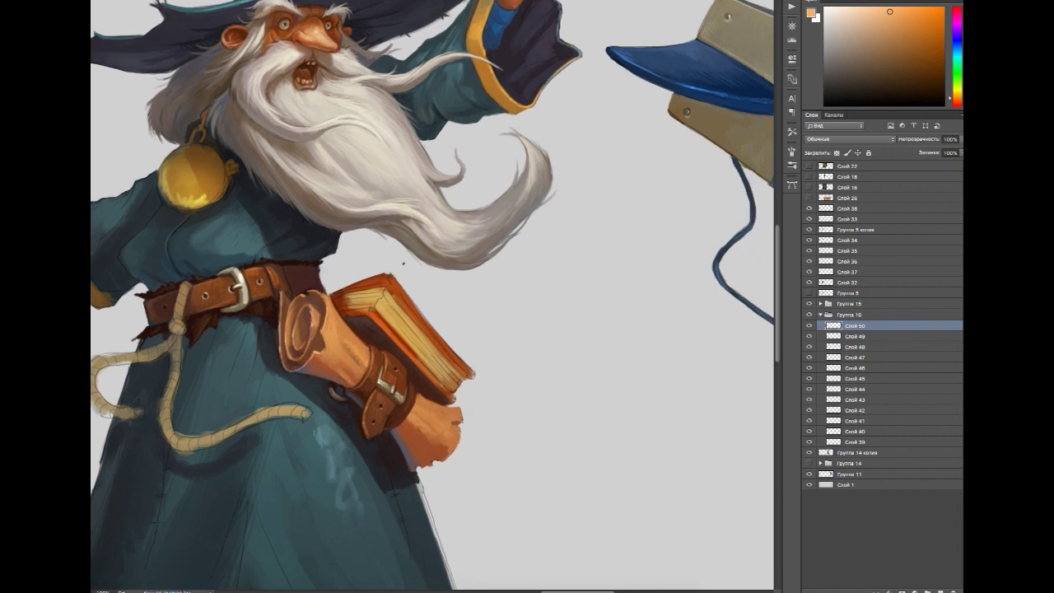
left_click_drag(429, 137, 415, 137)
left_click(159, 15, "alt")
left_click(366, 352, "alt")
left_click(337, 418, "alt")
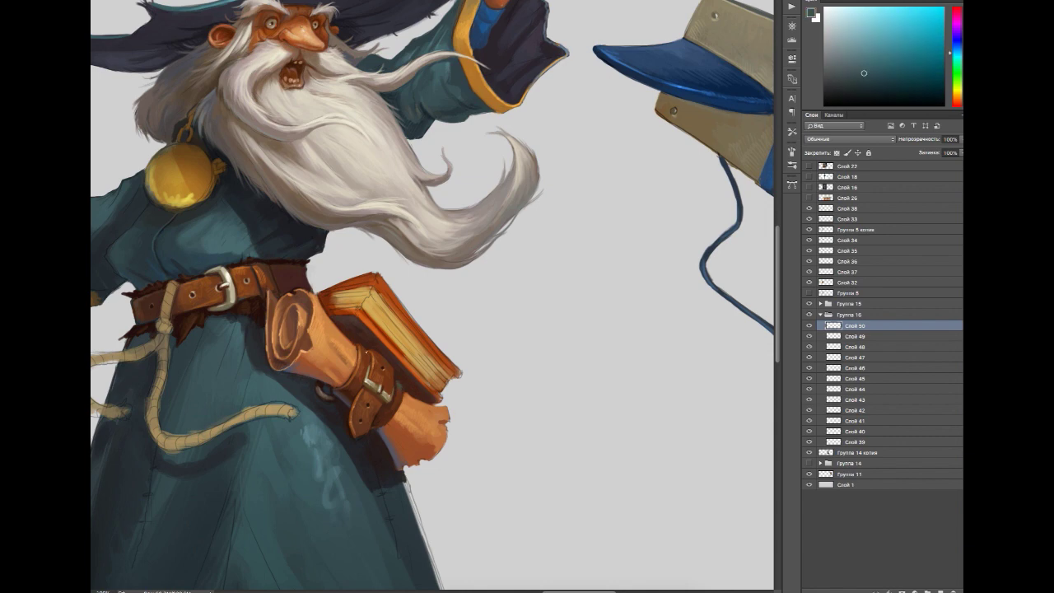
Step: Rework the book cover's back corner and lower edge with sampled orange-brown and dark brown tones
left_click(411, 383, "alt")
left_click(326, 293, "alt")
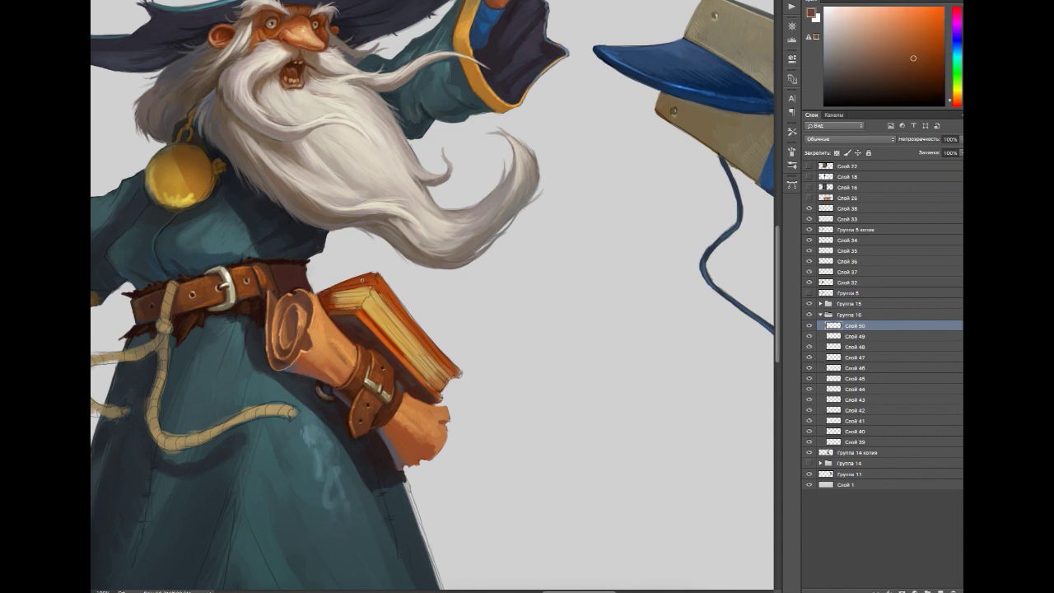
left_click(352, 287, "alt")
left_click(359, 286, "alt")
left_click(388, 305, "alt")
left_click(442, 364, "alt")
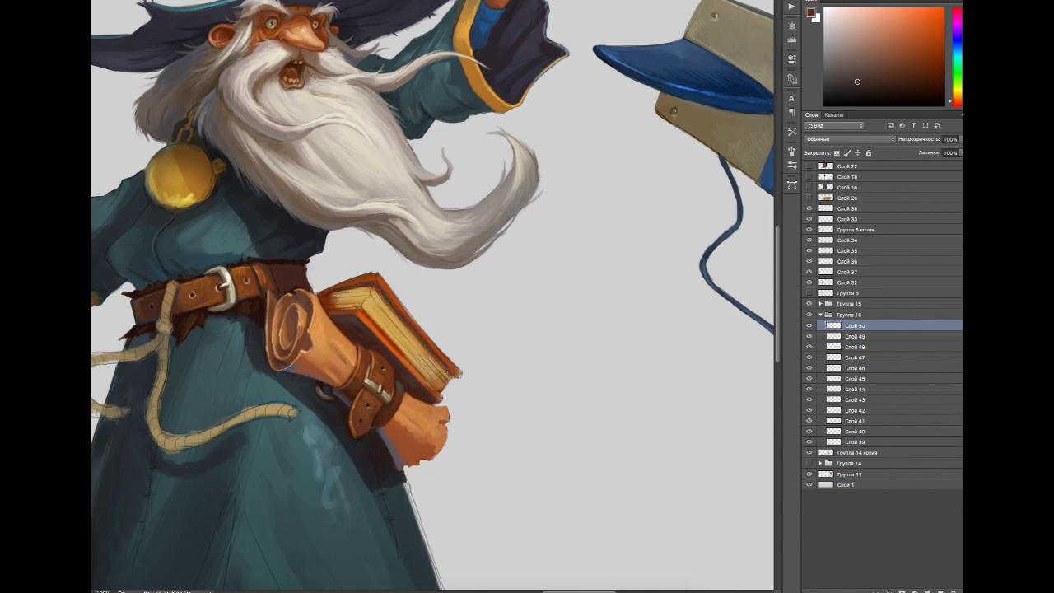
left_click(442, 359, "alt")
Step: Define the thickness of the book's back cover with dark brown edges and sampled orange highlights down to its corner
left_click(371, 275, "alt")
left_click(376, 279, "alt")
left_click(420, 329, "alt")
left_click(442, 356, "alt")
left_click(454, 374, "alt")
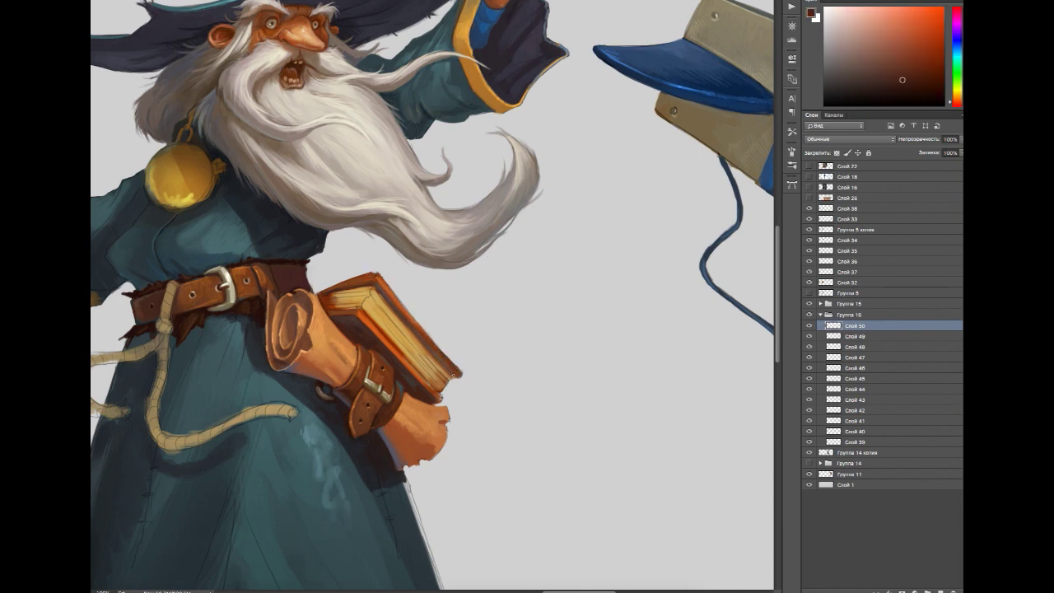
left_click(458, 376, "alt")
left_click(424, 336, "alt")
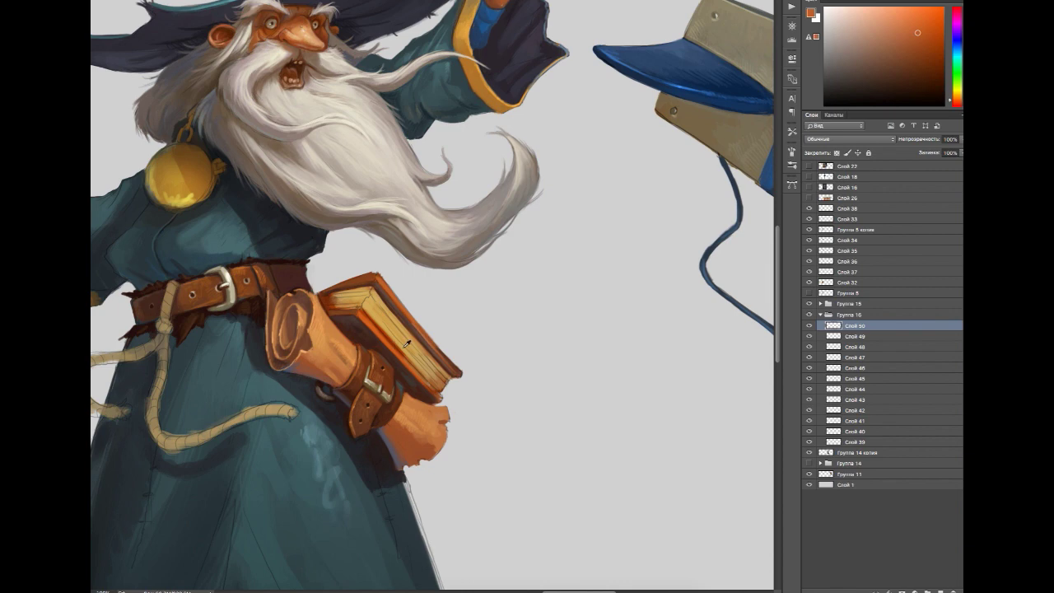
Step: Smooth the book's page block on its side and end faces with sampled yellow-ochre tones
left_click(406, 343, "alt")
left_click(371, 313, "alt")
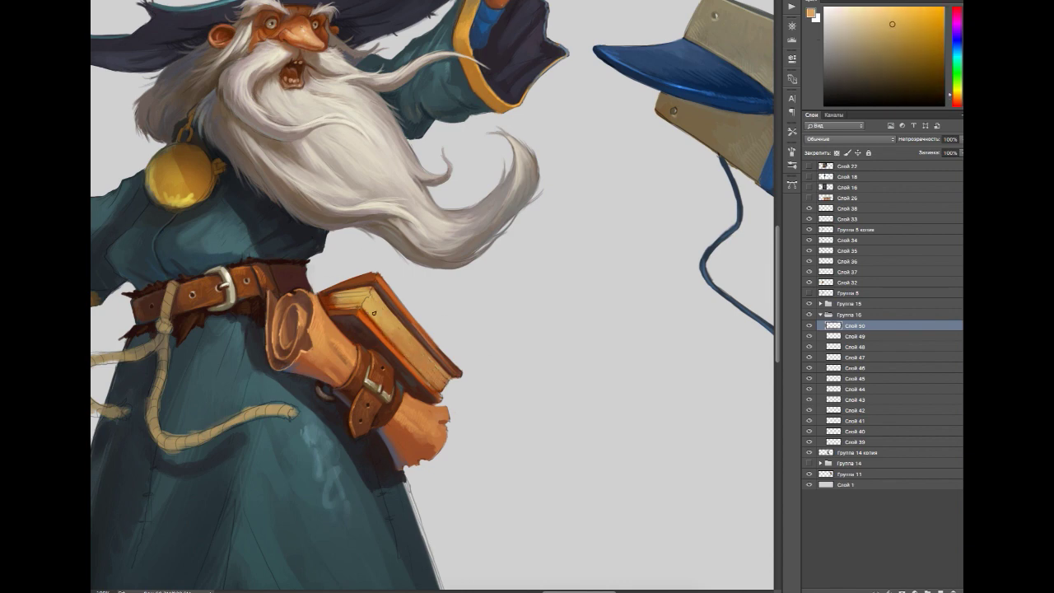
left_click(344, 293, "alt")
left_click(333, 301, "alt")
left_click(367, 300, "alt")
left_click(368, 298, "alt")
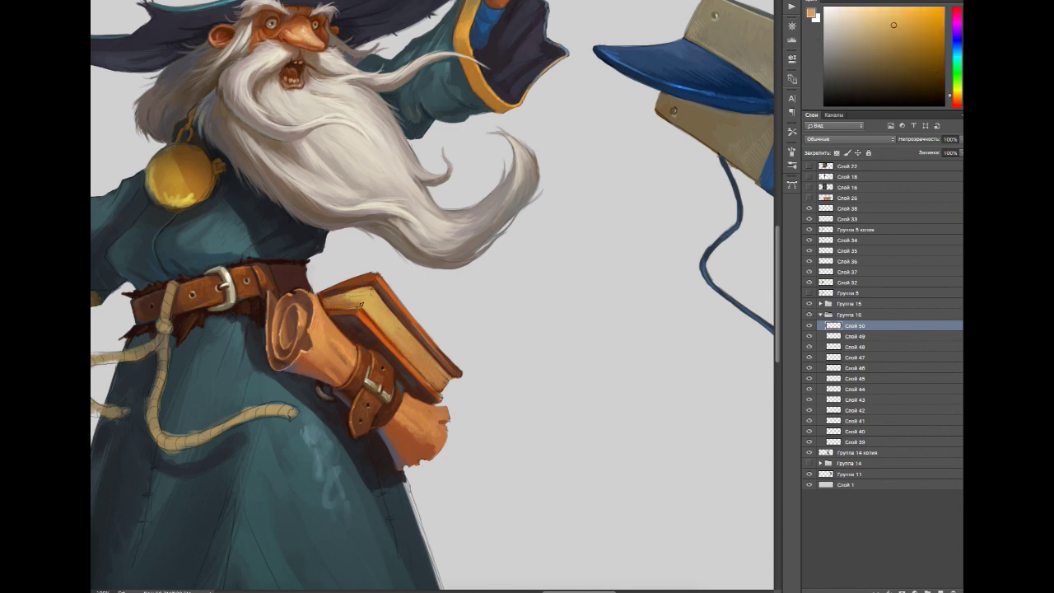
Step: Sharpen the front cover's edge along the pages and draw fine brown page lines on the book
mouse_move(326, 306)
left_mouse_down()
mouse_move(376, 306)
mouse_move(440, 385)
left_mouse_up()
left_click(344, 277, "alt")
left_click(344, 277, "alt")
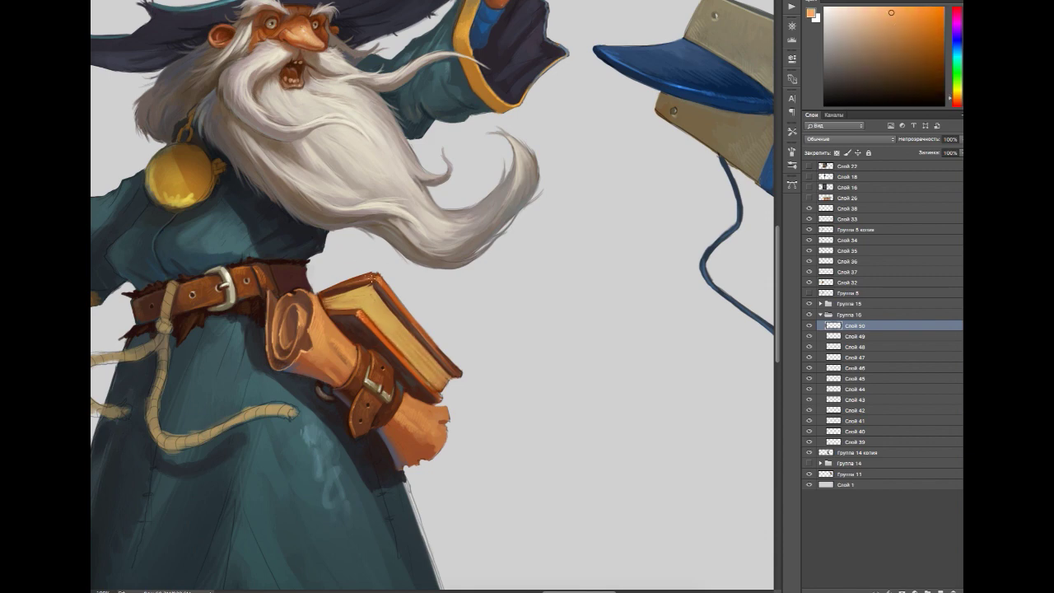
left_click(368, 298, "alt")
left_click_drag(348, 295, 364, 296)
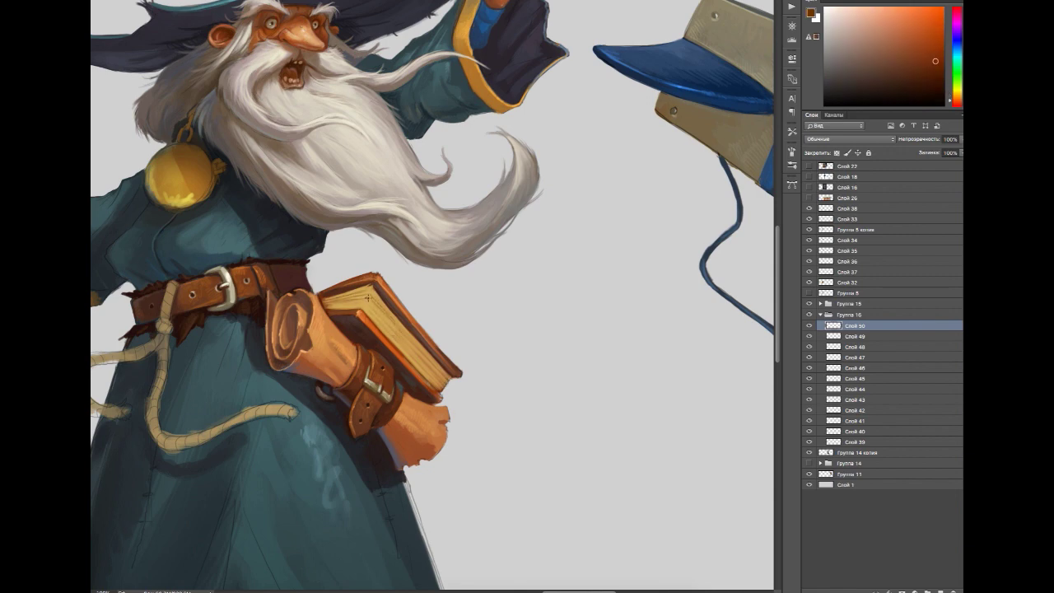
Step: On a new layer, paint a blue ribbon bookmark curling over the book's upper end, with dark shading
left_click(940, 591)
left_click(132, 41, "alt")
mouse_move(334, 296)
left_mouse_down()
mouse_move(338, 277)
mouse_move(350, 274)
left_mouse_up()
left_click(305, 234, "alt")
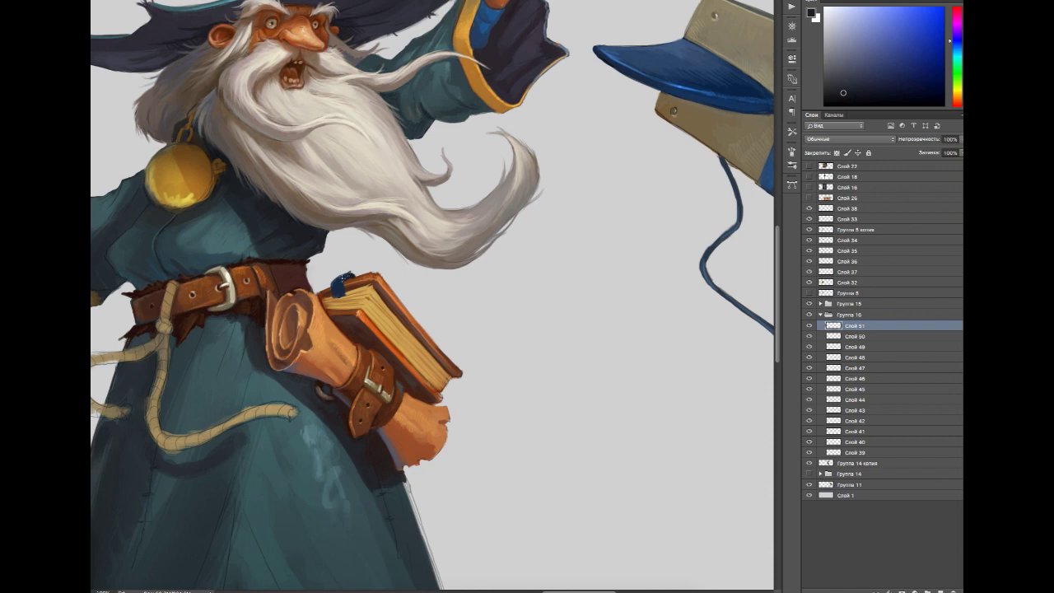
left_click(344, 282, "alt")
left_click(340, 281, "alt")
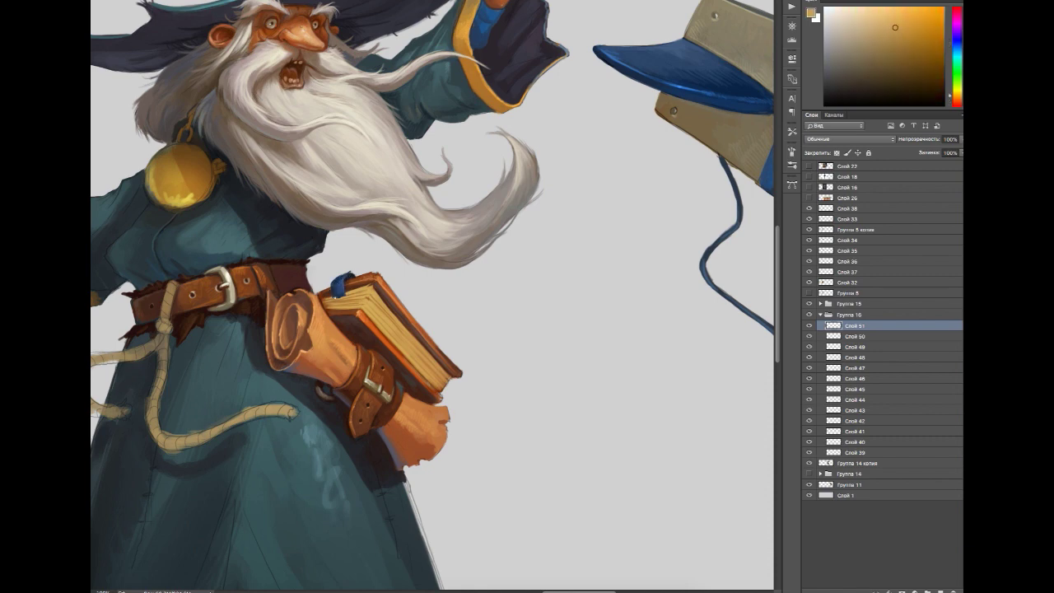
left_click(339, 296, "alt")
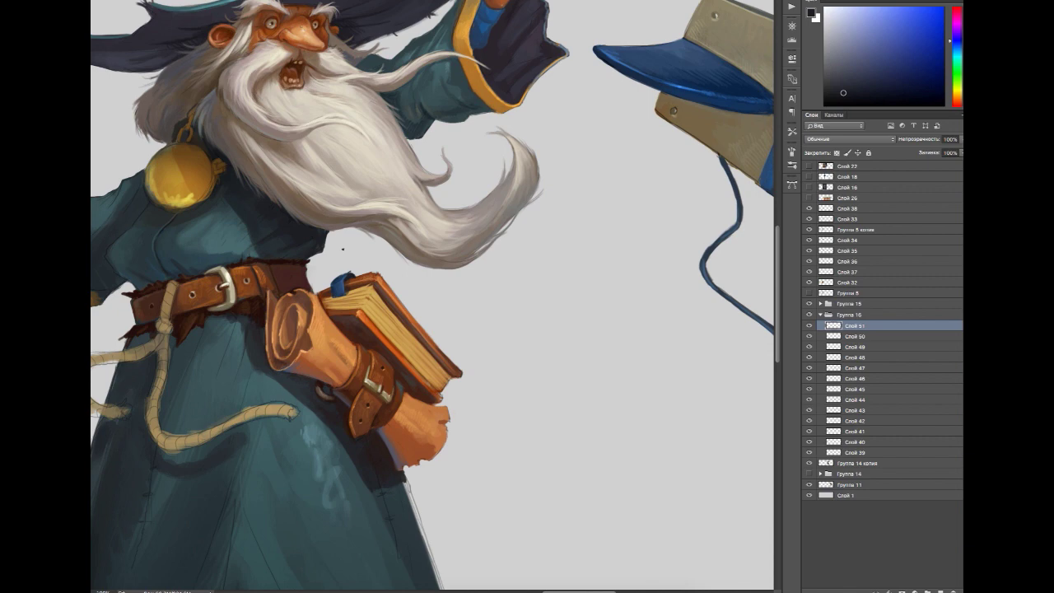
Step: On a new layer, block in a metal clasp across the book's pages in dark brown and grey-beige tones
key("ctrl+shift+alt+n")
left_click(402, 328, "alt")
mouse_move(392, 324)
left_mouse_down()
mouse_move(396, 347)
mouse_move(414, 313)
left_mouse_up()
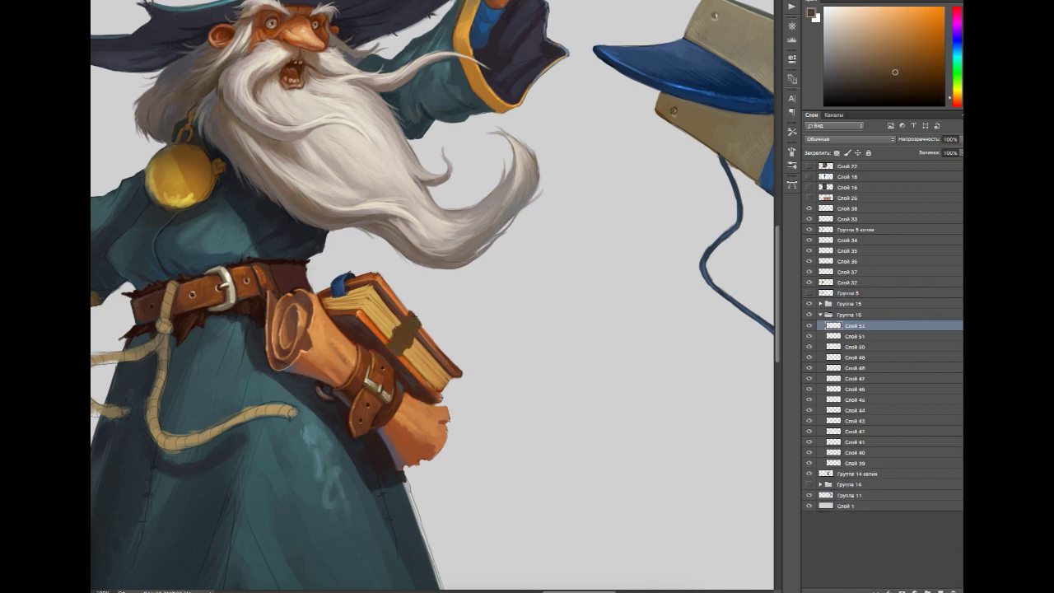
left_click(401, 370, "alt")
mouse_move(410, 352)
left_mouse_down()
mouse_move(421, 326)
mouse_move(388, 341)
mouse_move(402, 340)
mouse_move(417, 312)
left_mouse_up()
left_click(416, 331, "alt")
left_click(401, 338, "alt")
left_click(390, 350, "alt")
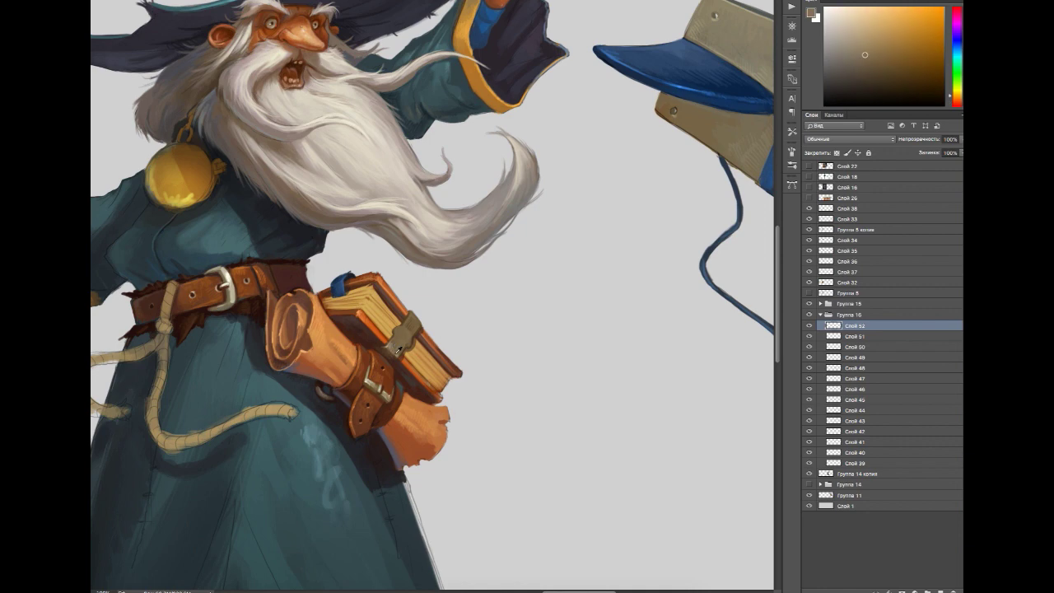
Step: Model the book clasp's plate and hinge with sampled tones and add pale highlights on a new layer
left_click(388, 341, "alt")
left_click(413, 322, "alt")
left_click(406, 324, "alt")
left_click(402, 334, "alt")
key("ctrl+shift+alt+n")
left_click(404, 337, "alt")
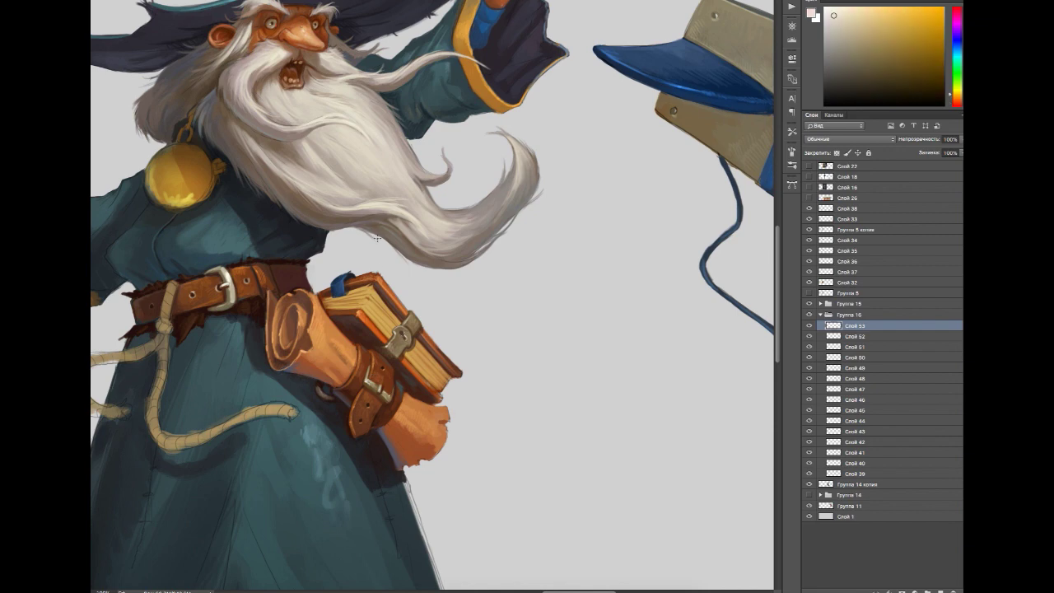
Step: On a new layer, refine the staff-side sleeve's folds and darken the blue lining inside its cuff
left_click_drag(383, 261, 429, 263)
key("ctrl+shift+alt+n")
scroll(506, 313, "down", 1)
scroll(353, 349, "up", 1)
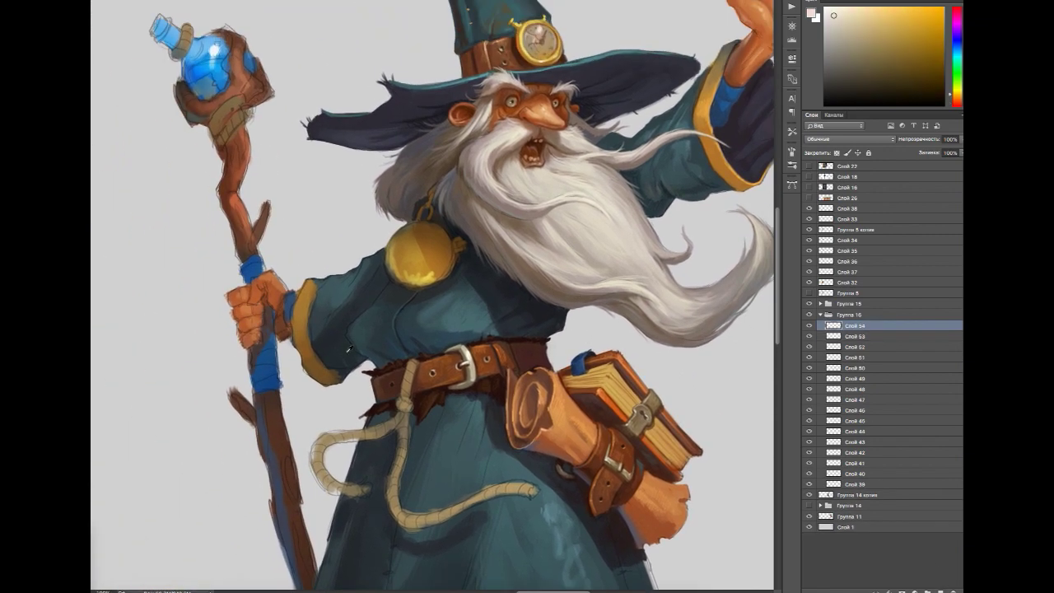
left_click(354, 350, "alt")
left_click(316, 288, "alt")
left_click(305, 300, "alt")
left_click(292, 309, "alt")
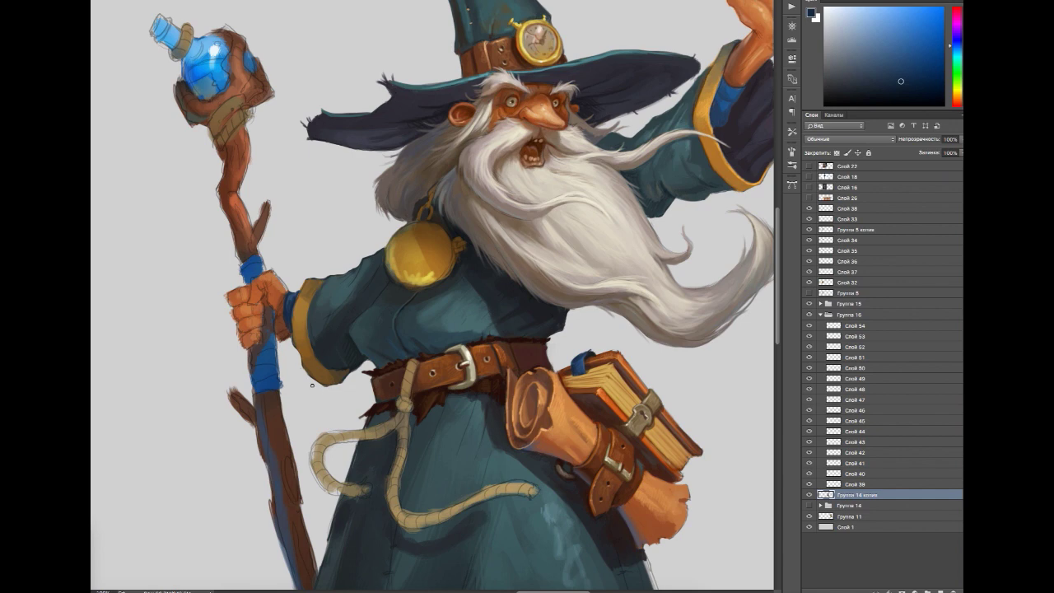
Step: Clean up the staff-side sleeve's yellow cuff and deepen the sleeve folds with sampled dark teal
left_click(299, 304, "alt")
left_click(307, 354, "alt")
left_click(349, 284, "alt")
left_click(350, 338, "alt")
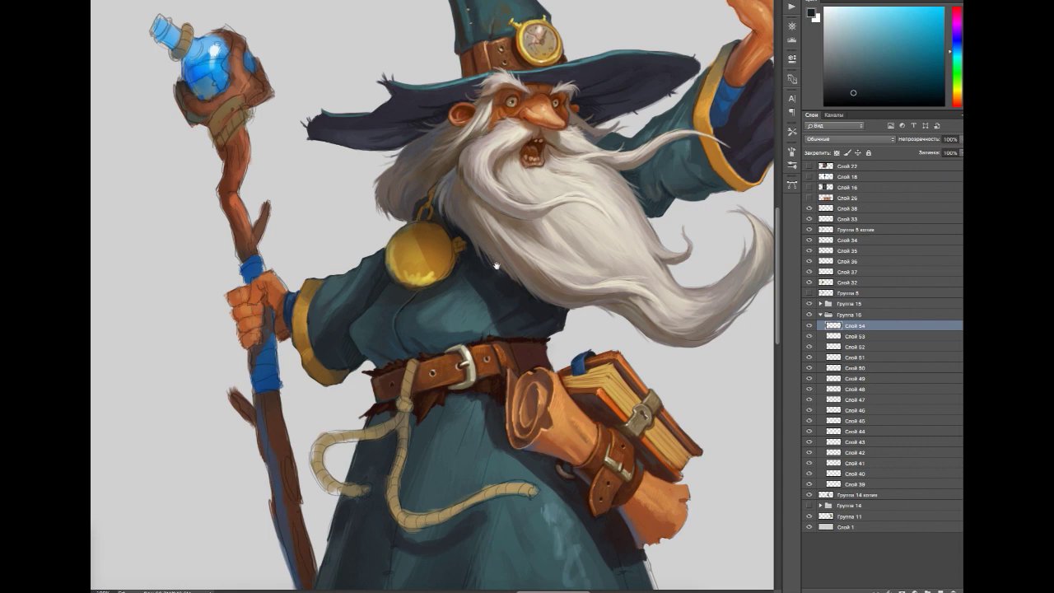
Step: Paint beige thread stitches down the robe's front seam between the medallion and the belt
left_click_drag(497, 266, 406, 381)
mouse_move(647, 302)
left_mouse_down()
mouse_move(415, 376)
mouse_move(386, 439)
left_mouse_up()
left_click(416, 410, "alt")
left_click_drag(359, 316, 409, 280)
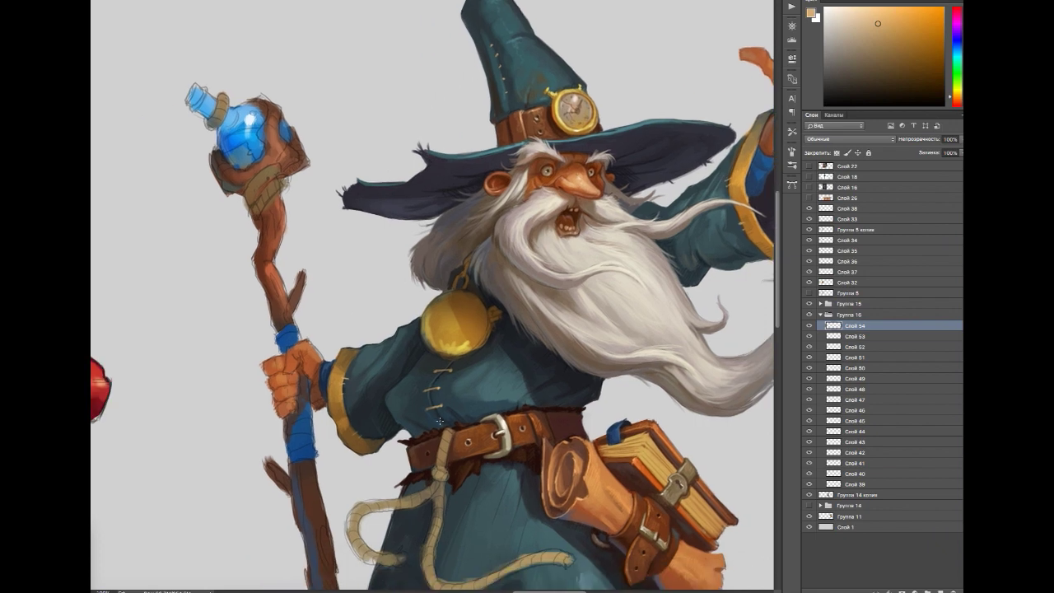
Step: Paint the medallion's chain links and side attachment with sampled gold and dark shadow colours
left_click(461, 269, "alt")
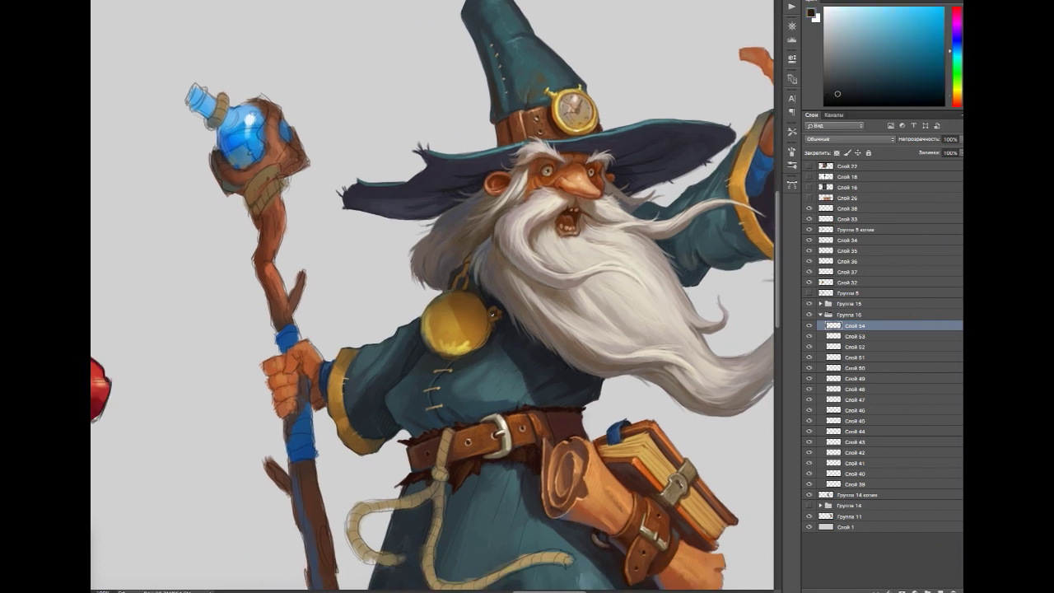
left_click(425, 346, "alt")
left_click(498, 312, "alt")
left_click(497, 314, "alt")
left_click(482, 315, "alt")
left_click(458, 291, "alt")
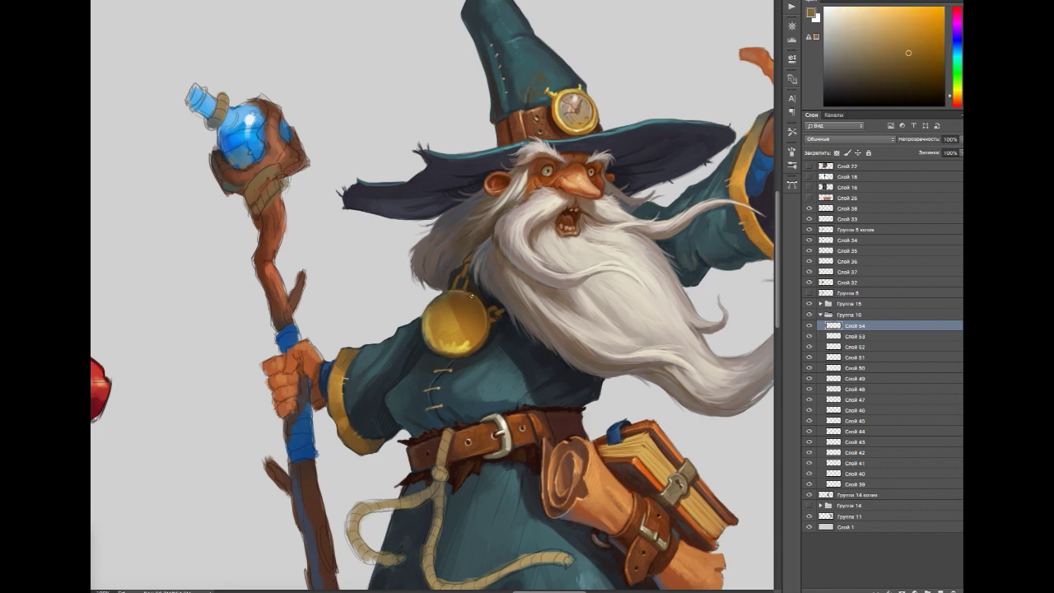
left_click(469, 247, "alt")
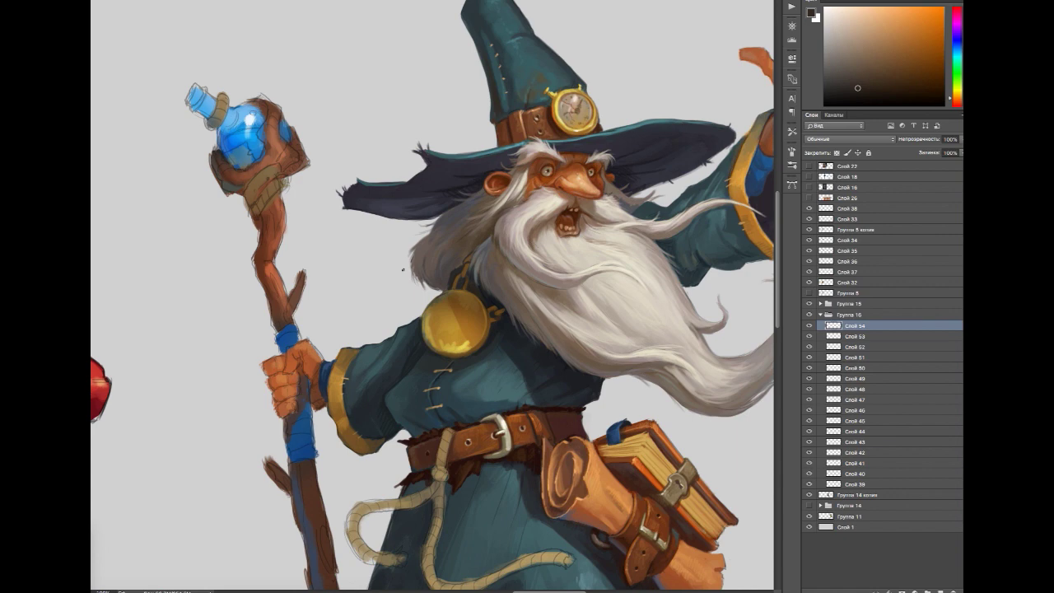
Step: Model the round gold medallion with sampled ochre shadows, yellow highlights and a crisper rim
left_click(492, 312, "alt")
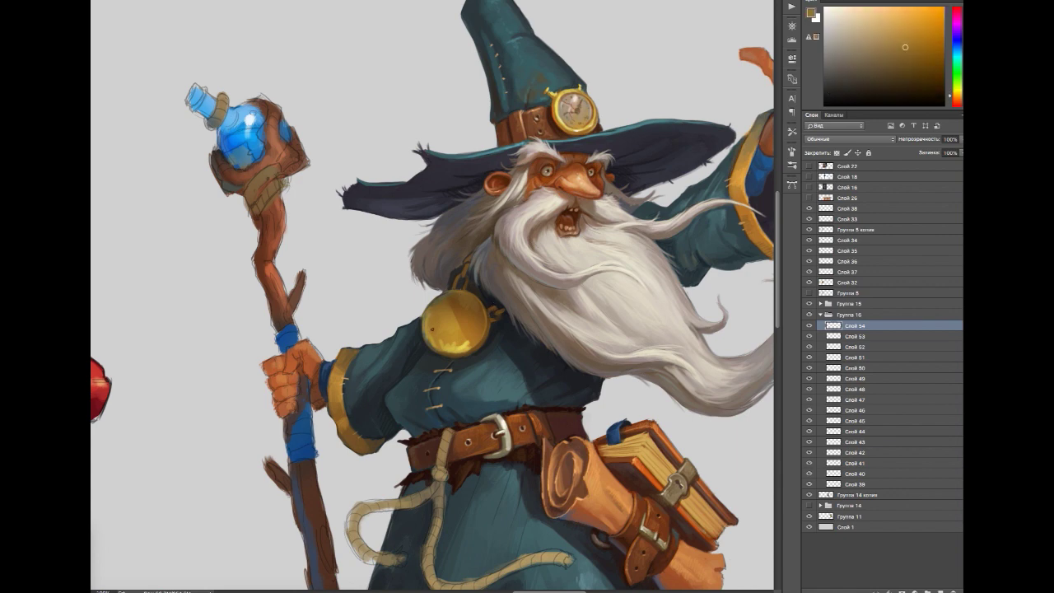
left_click(452, 338, "alt")
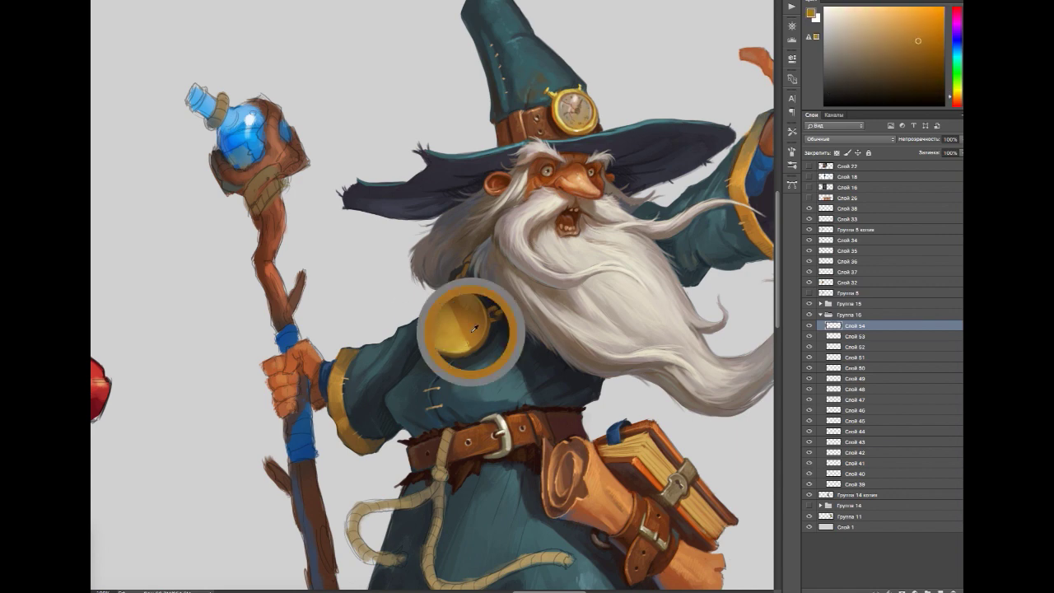
left_click(424, 331, "alt")
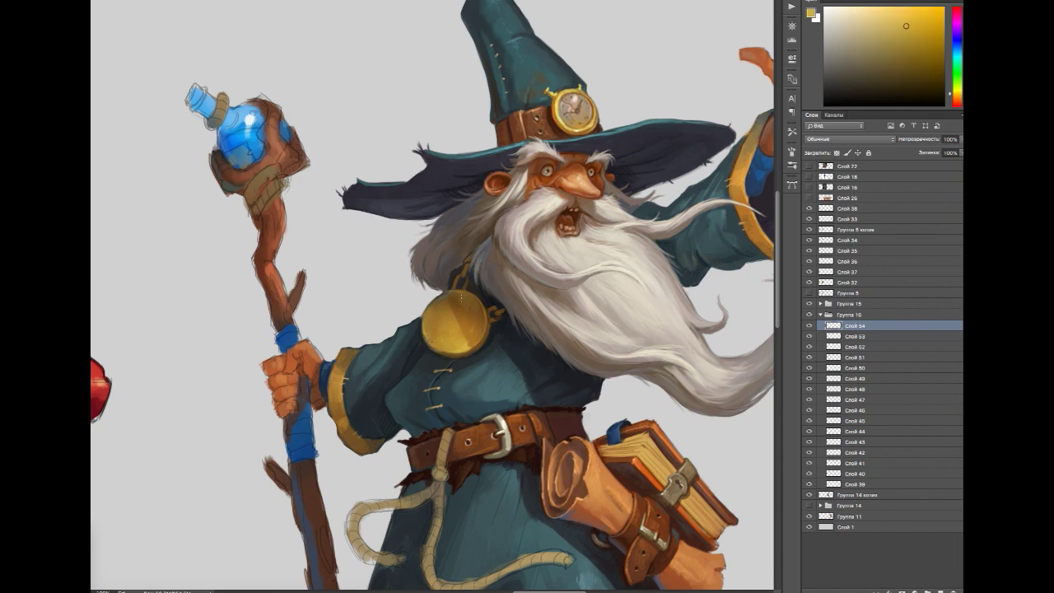
left_click(460, 332, "alt")
left_click(450, 282, "alt")
left_click(444, 329, "alt")
left_click(487, 335, "alt")
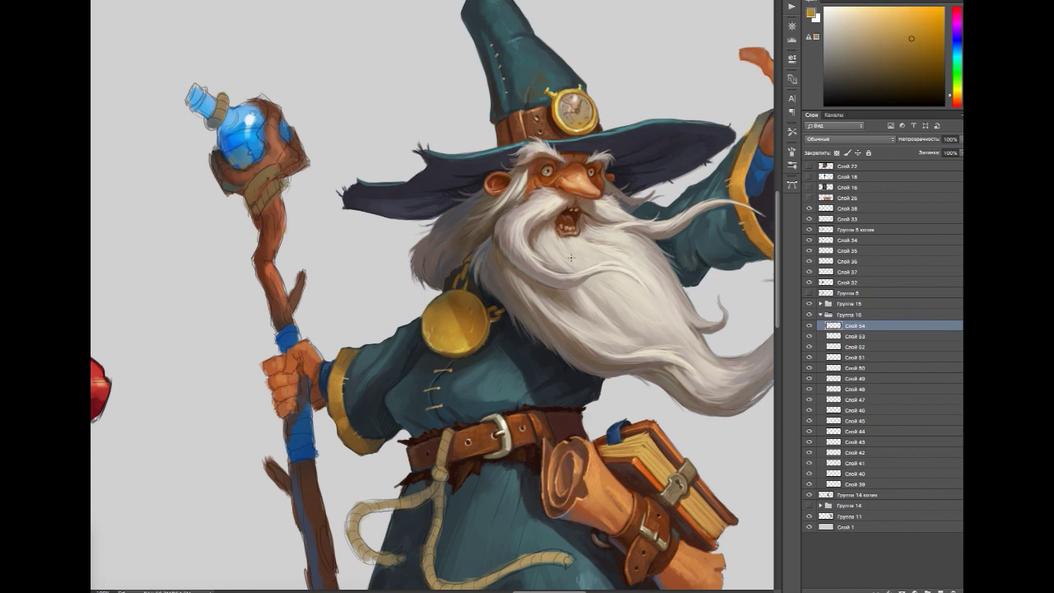
Step: Erase the stray sketch edges around the staff, robe sides, hem and sandals on the layer "Группа 14 копия"
left_click_drag(299, 277, 346, 249)
left_click(345, 250, "ctrl")
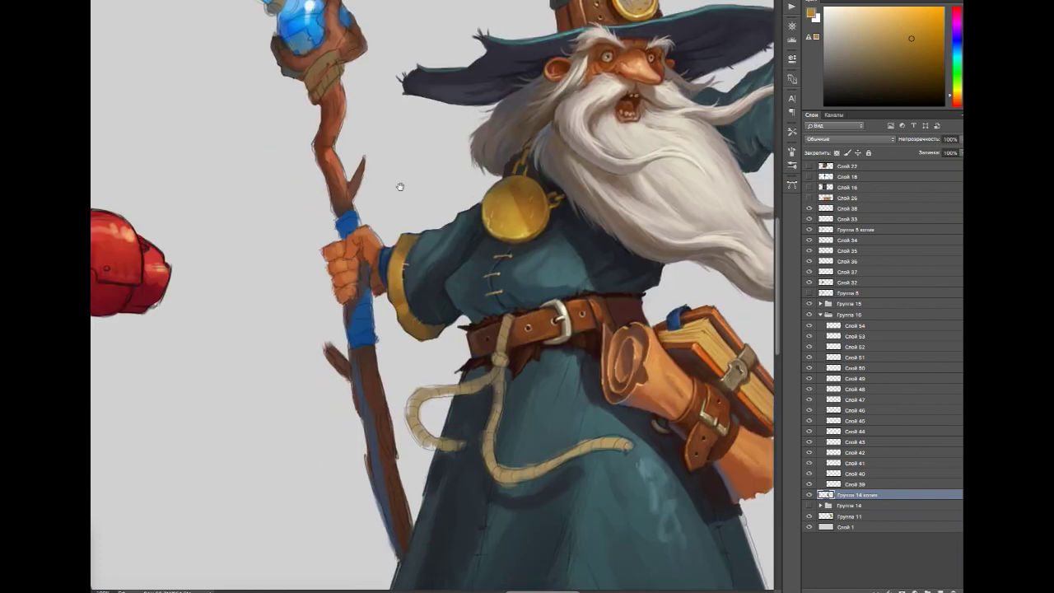
left_click_drag(350, 292, 364, 210)
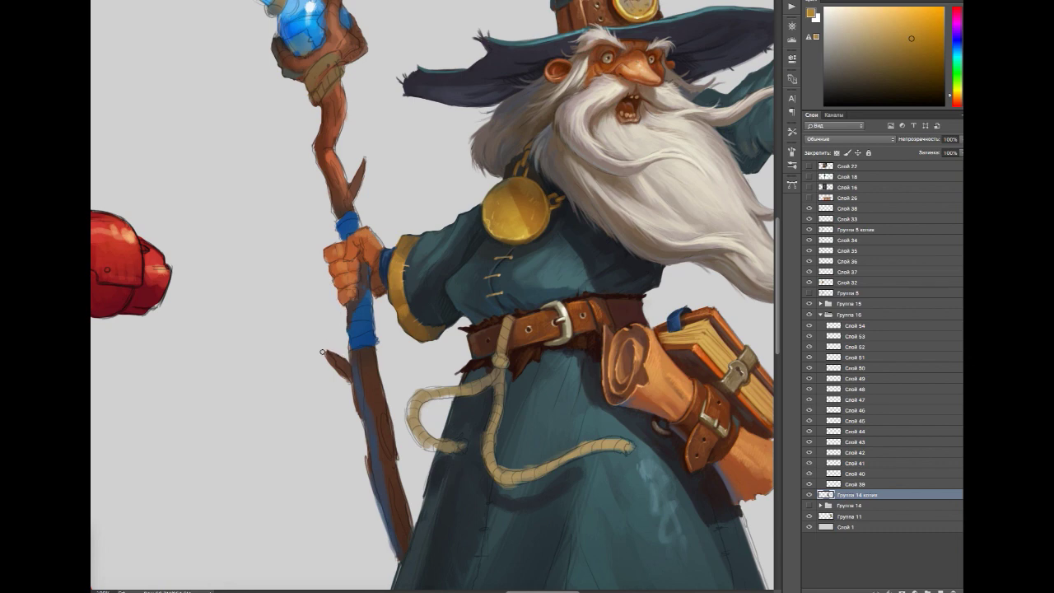
left_click_drag(400, 464, 387, 354)
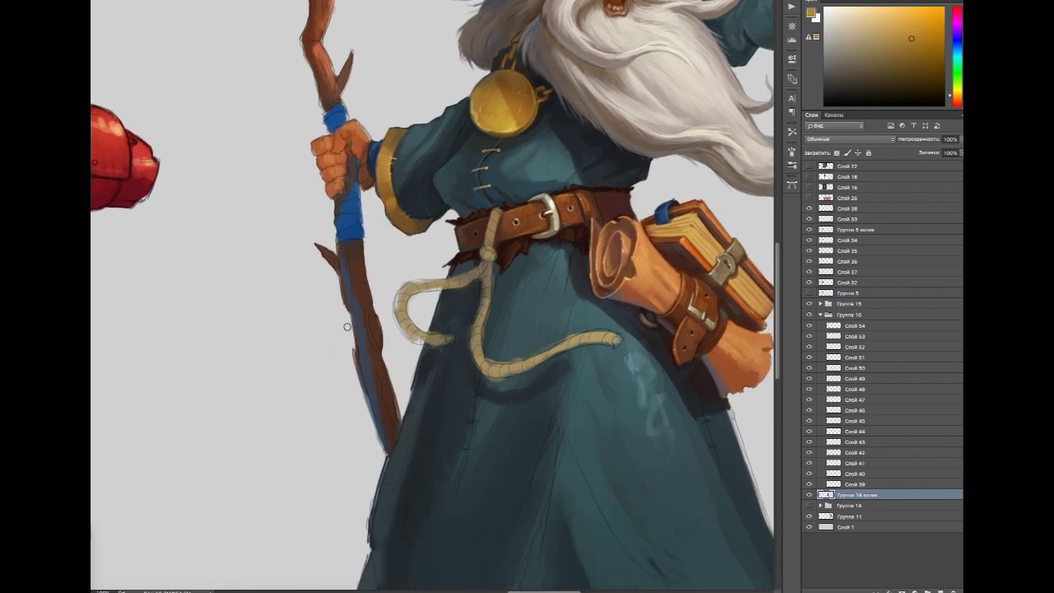
left_click_drag(348, 321, 338, 296)
left_click_drag(362, 411, 402, 289)
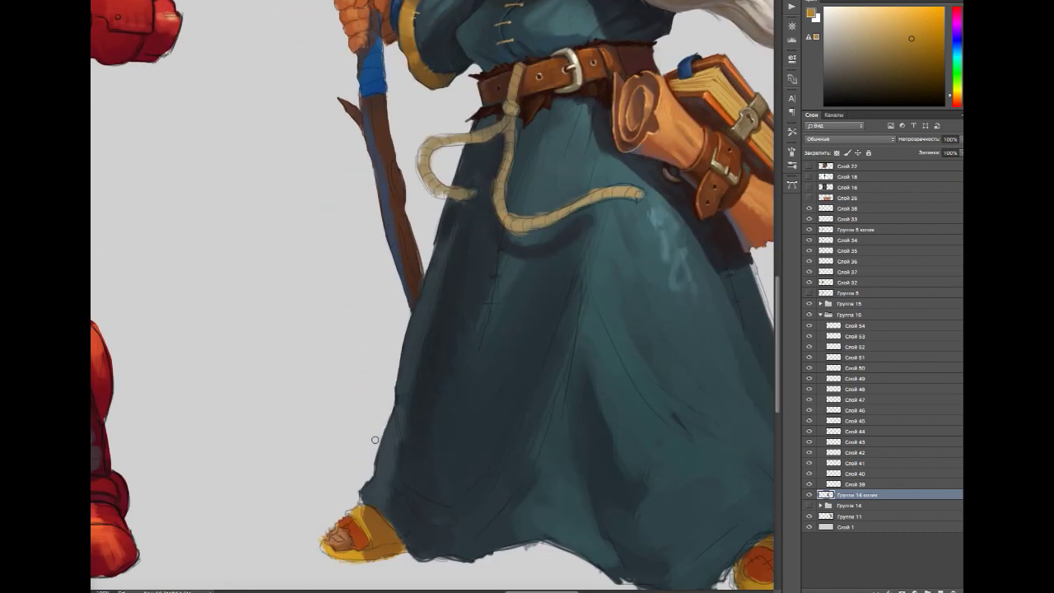
left_click_drag(376, 437, 403, 364)
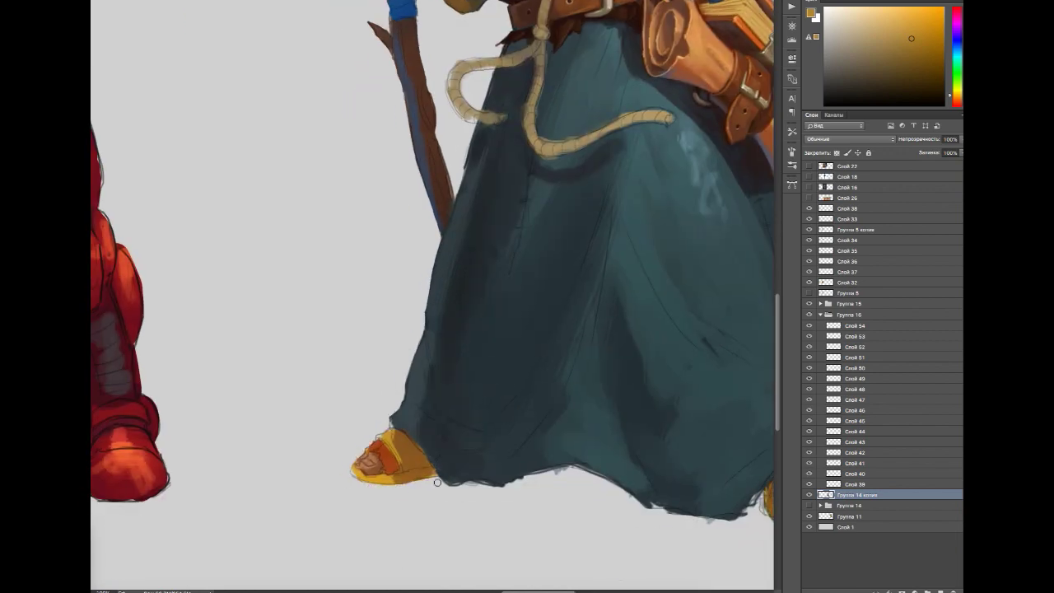
left_click_drag(563, 480, 421, 438)
left_click_drag(564, 465, 470, 483)
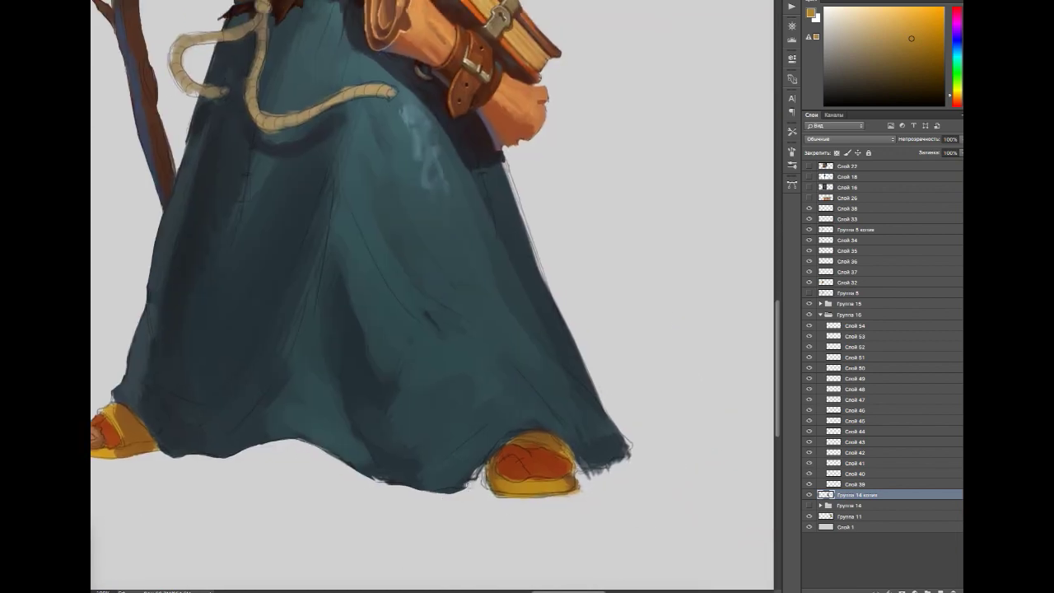
scroll(487, 209, "up", 10)
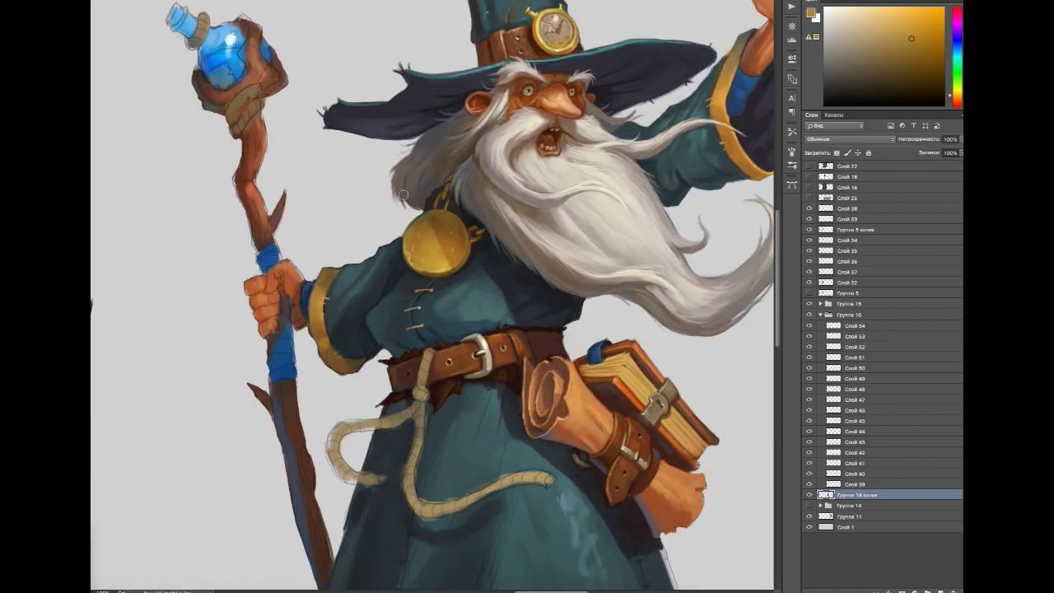
Step: On a new layer above "Слой 54", paint dark teal folds and brown dirt on the hem beside the staff-side sandal
left_click(854, 325)
key("ctrl+shift+alt+n")
left_click_drag(495, 263, 471, 290)
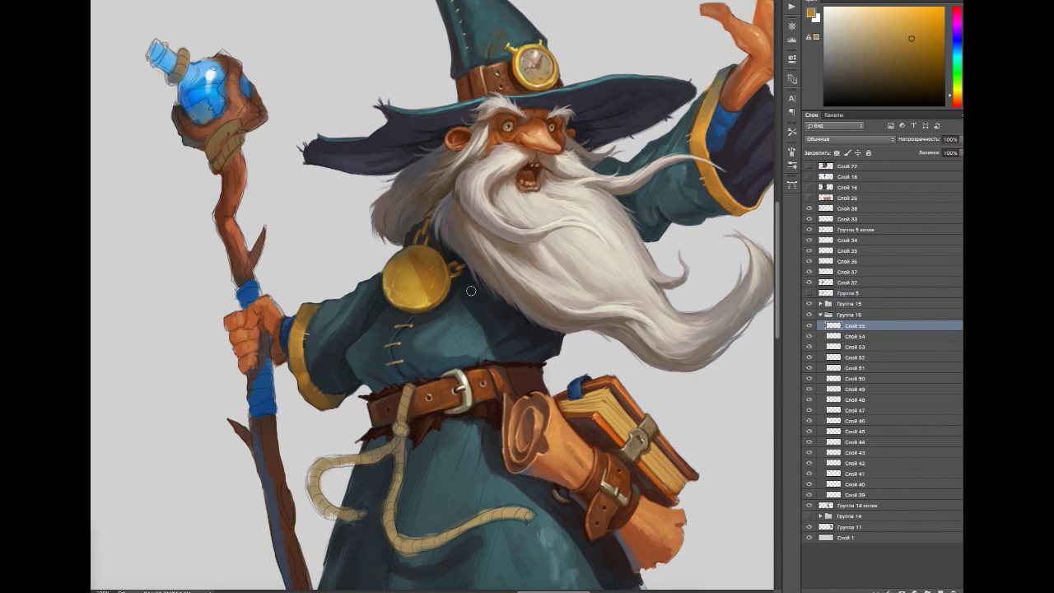
key("ctrl+minus")
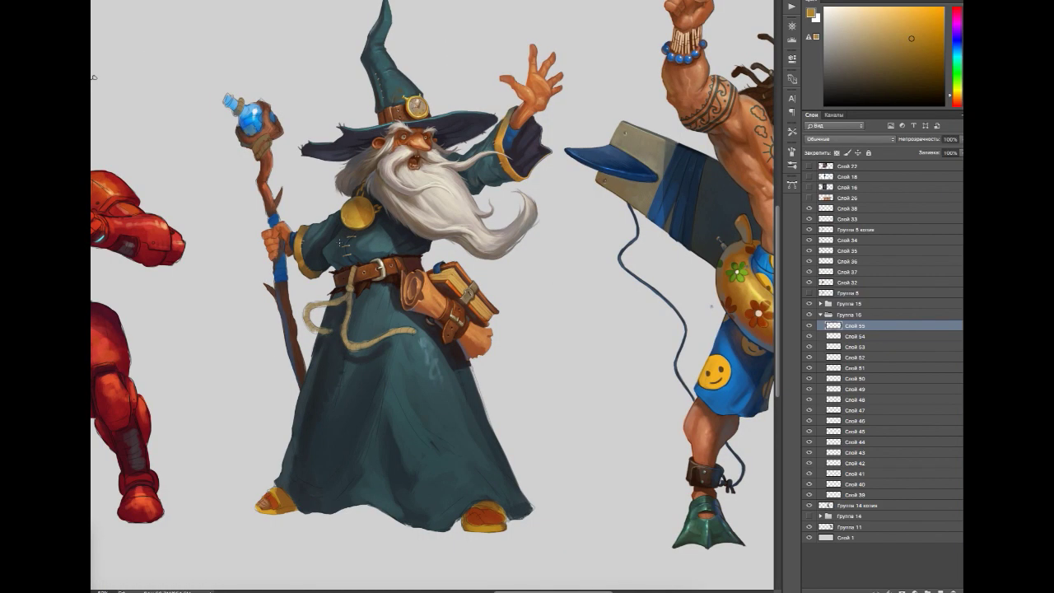
key("ctrl+plus")
key("ctrl+plus")
left_click(304, 368, "alt")
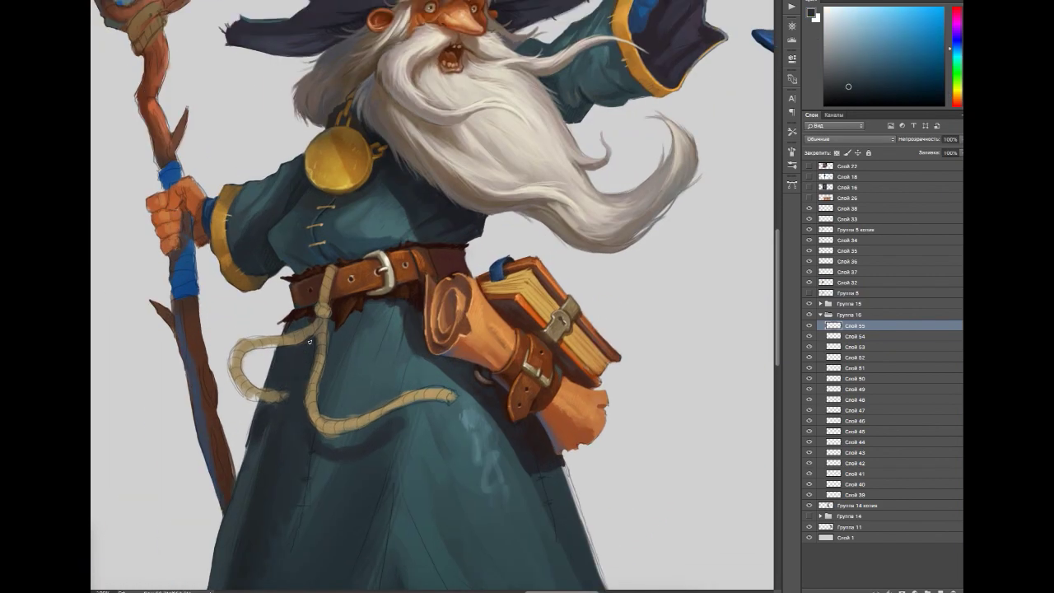
left_click_drag(269, 408, 289, 359)
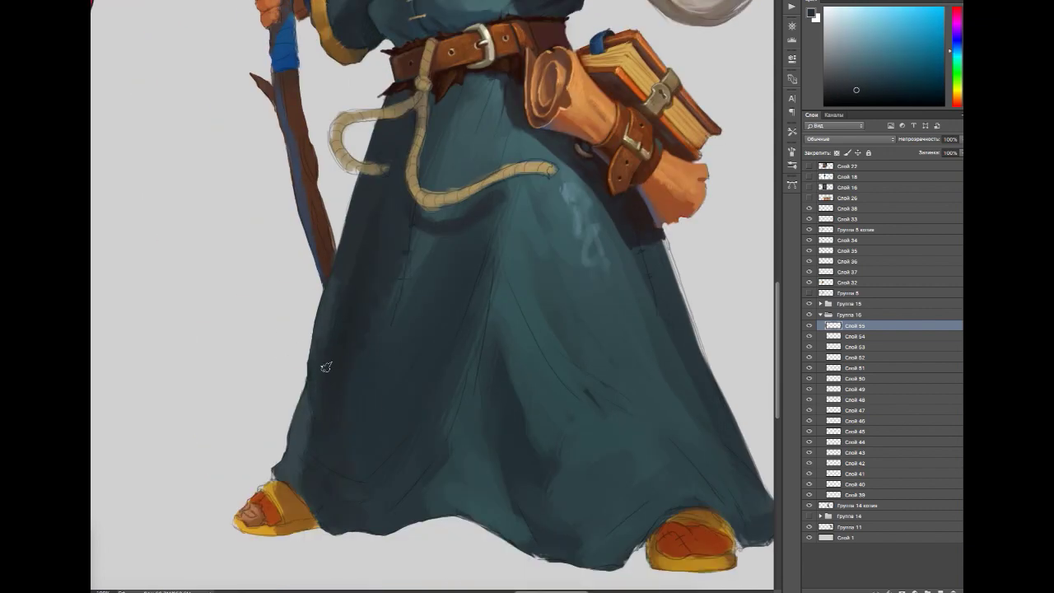
left_click(330, 312, "alt")
left_click(305, 436, "alt")
left_click_drag(308, 454, 290, 494)
left_click(271, 511, "alt")
left_click_drag(334, 527, 387, 502)
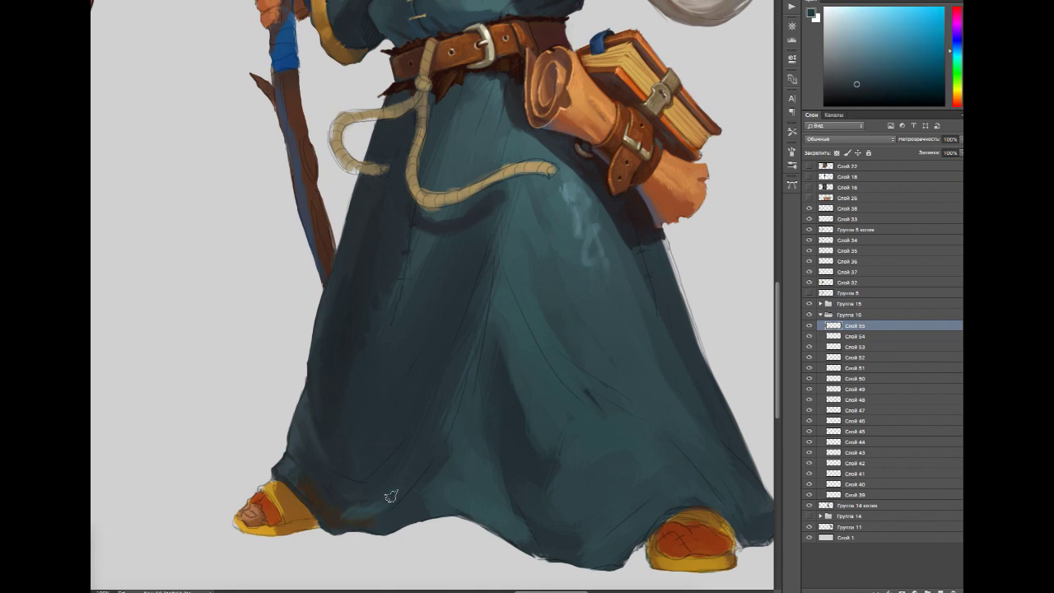
Step: Extend the hem's brown stains towards the robe's middle and shape the neighbouring folds with sampled teal tones
left_click(376, 488, "alt")
left_click(400, 499, "alt")
left_click(430, 460, "alt")
left_click_drag(473, 380, 494, 257)
left_click(508, 455, "alt")
left_click(505, 482, "alt")
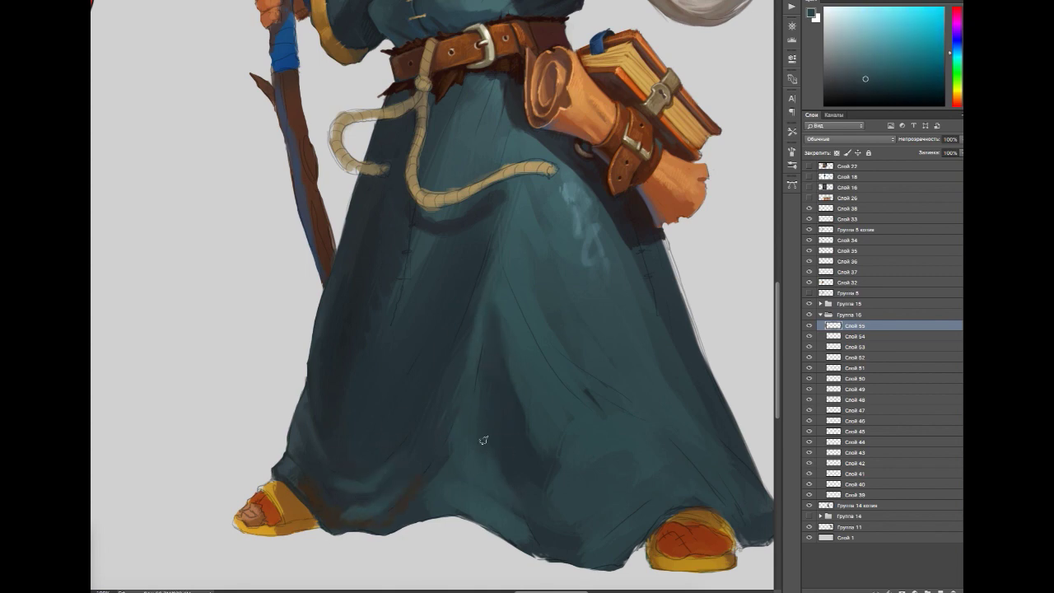
Step: Model the long staff-side robe folds below the rope with sampled dark and mid teal
left_click(435, 418, "alt")
left_click(355, 327, "alt")
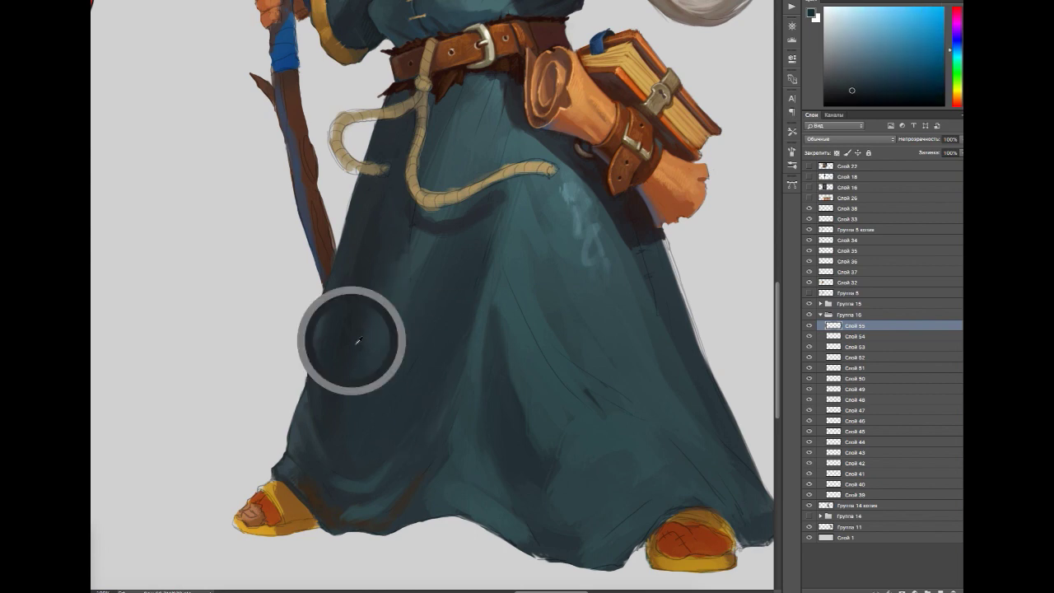
left_click(445, 276, "alt")
left_click(387, 264, "alt")
Step: On a new layer, tidy the robe's lower hem and book-side edge, covering the sketch lines with sampled teal
key("ctrl+shift+alt+n")
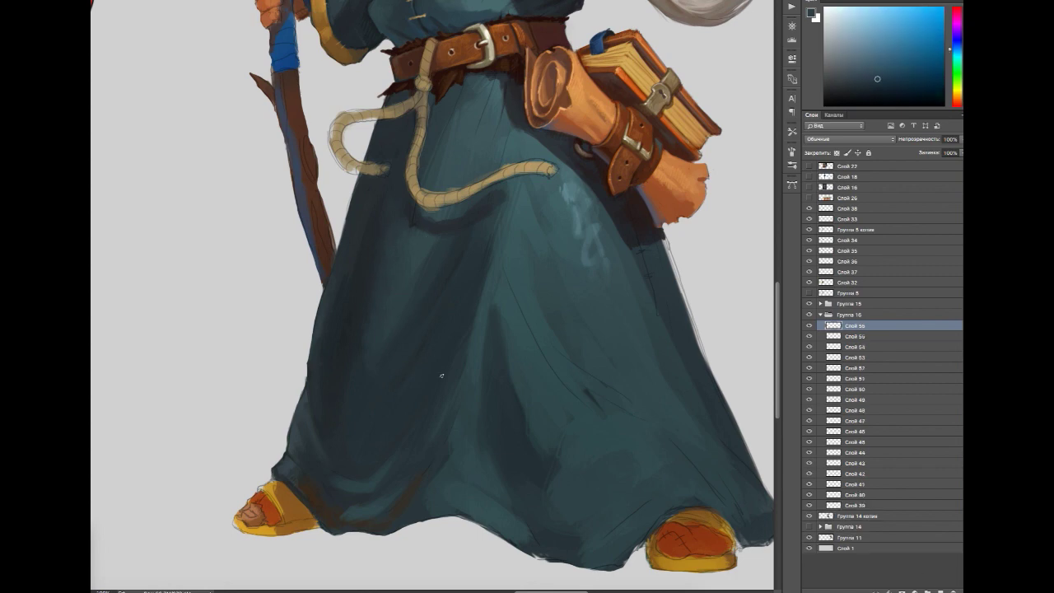
left_click(282, 473, "alt")
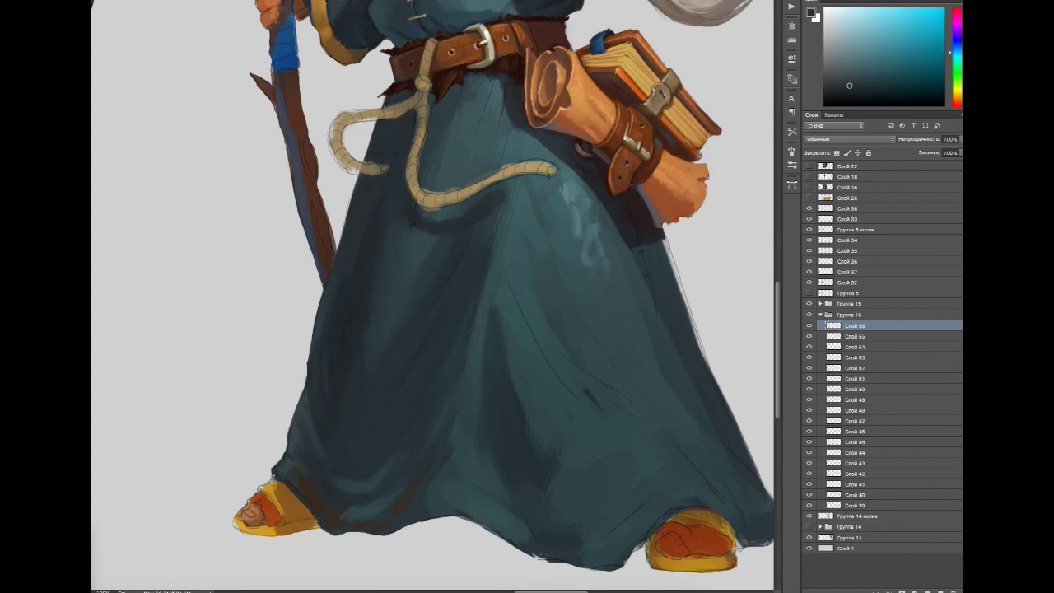
left_click_drag(411, 522, 294, 536)
left_click_drag(495, 467, 495, 397)
left_click(417, 453, "alt")
mouse_move(437, 506)
left_mouse_down()
mouse_move(614, 469)
mouse_move(638, 490)
mouse_move(671, 465)
mouse_move(654, 432)
left_mouse_up()
left_click(553, 376, "alt")
mouse_move(567, 257)
left_mouse_down()
mouse_move(550, 197)
mouse_move(576, 271)
left_mouse_up()
left_click(521, 229, "alt")
left_click(383, 303, "alt")
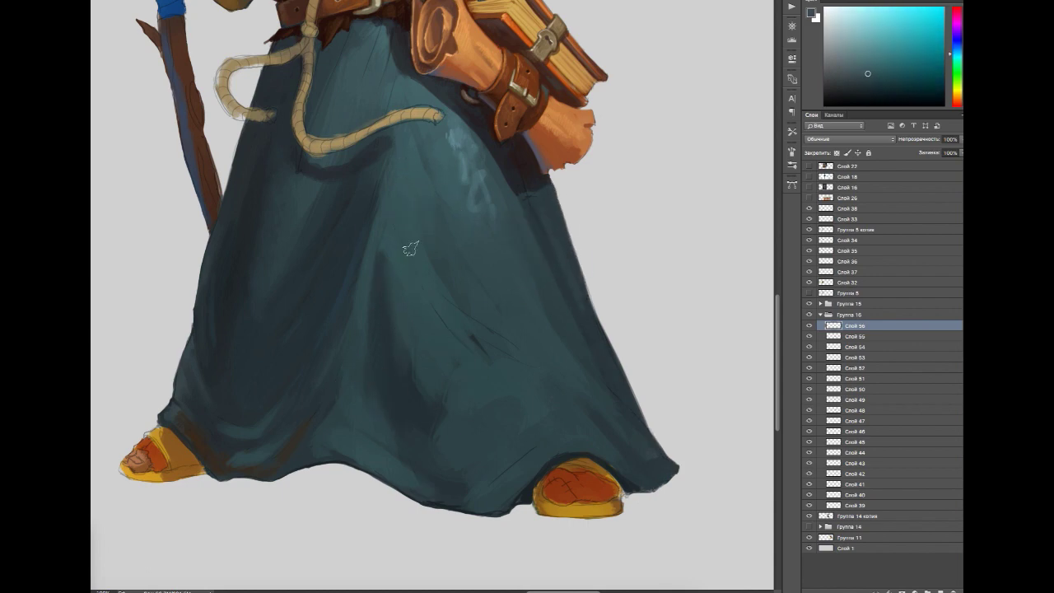
Step: Paint over the sketch marks on the robe's front and soften the dark central fold down to the hem
left_click(493, 339, "alt")
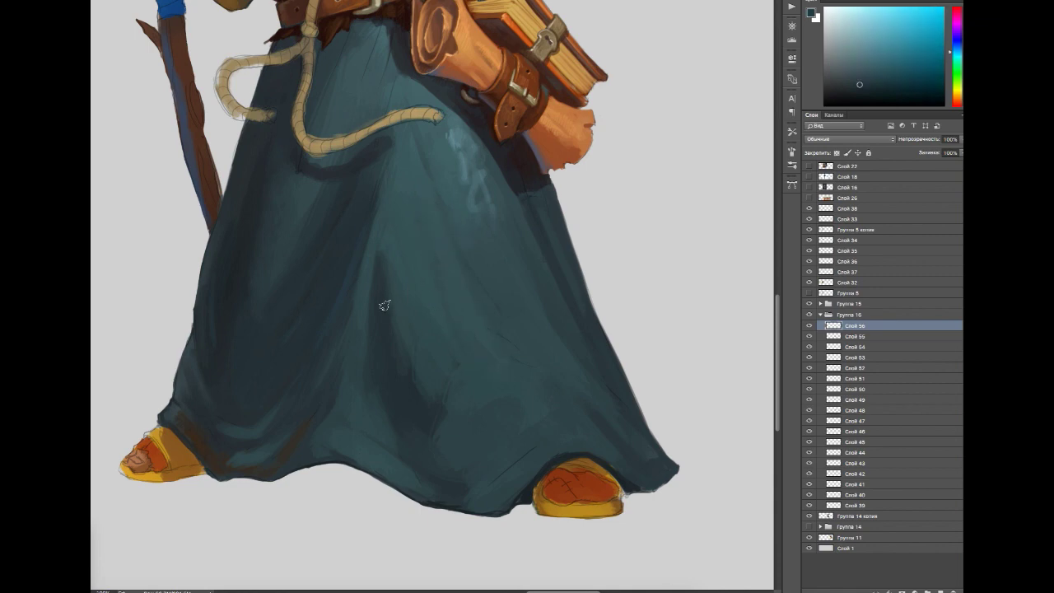
left_click(440, 451, "alt")
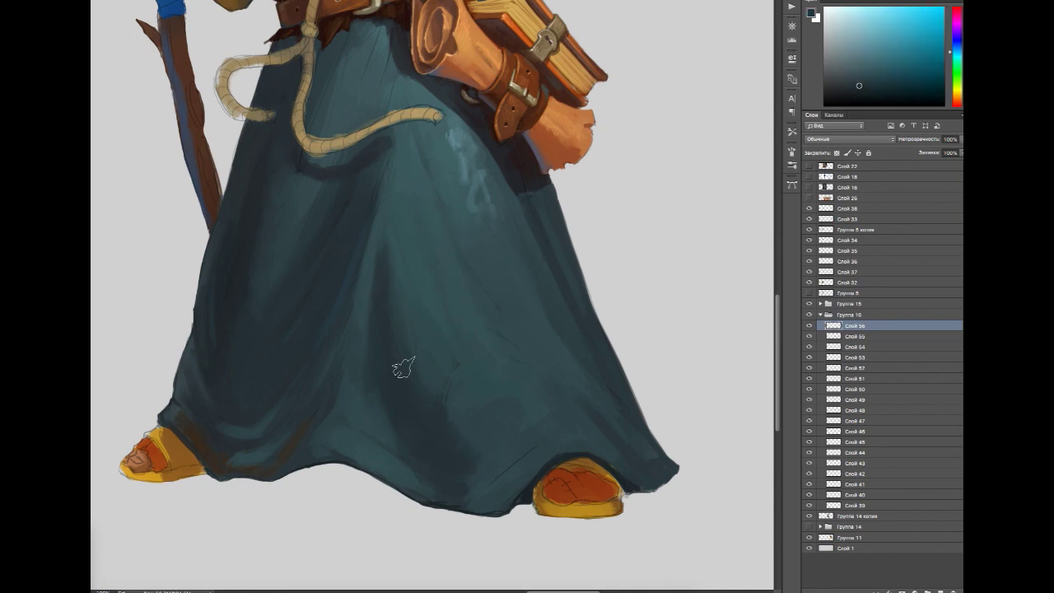
left_click(469, 482, "alt")
left_click(545, 416, "alt")
Step: Paint brown dirt along the hem by the book-side sandal and cover the pale scribbles below the rope end
key("ctrl+minus")
left_click(412, 517, "alt")
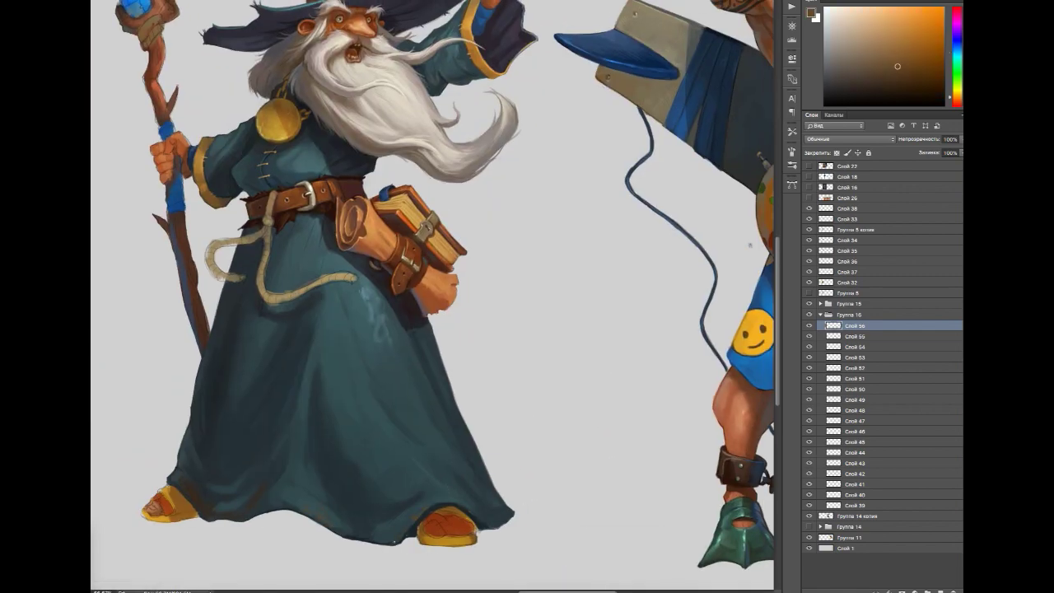
left_click(368, 385, "alt")
left_click(367, 298, "alt")
left_click(406, 401, "alt")
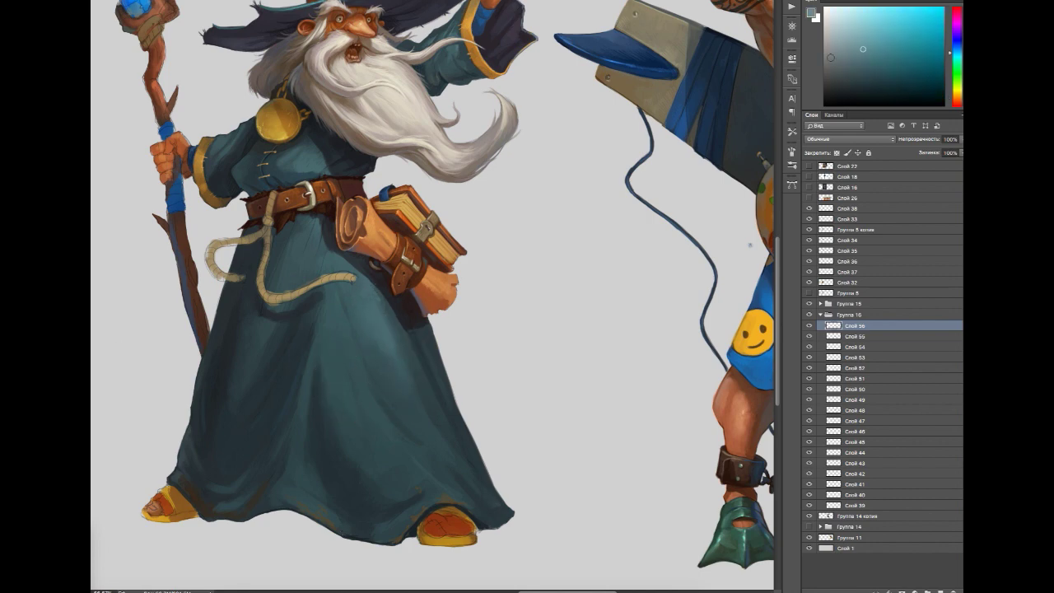
Step: Blend the book-side folds of the lower robe with sampled dark and light teal
left_click(449, 495, "alt")
left_click(418, 431, "alt")
left_click(411, 440, "alt")
left_click(431, 414, "alt")
left_click(337, 381, "alt")
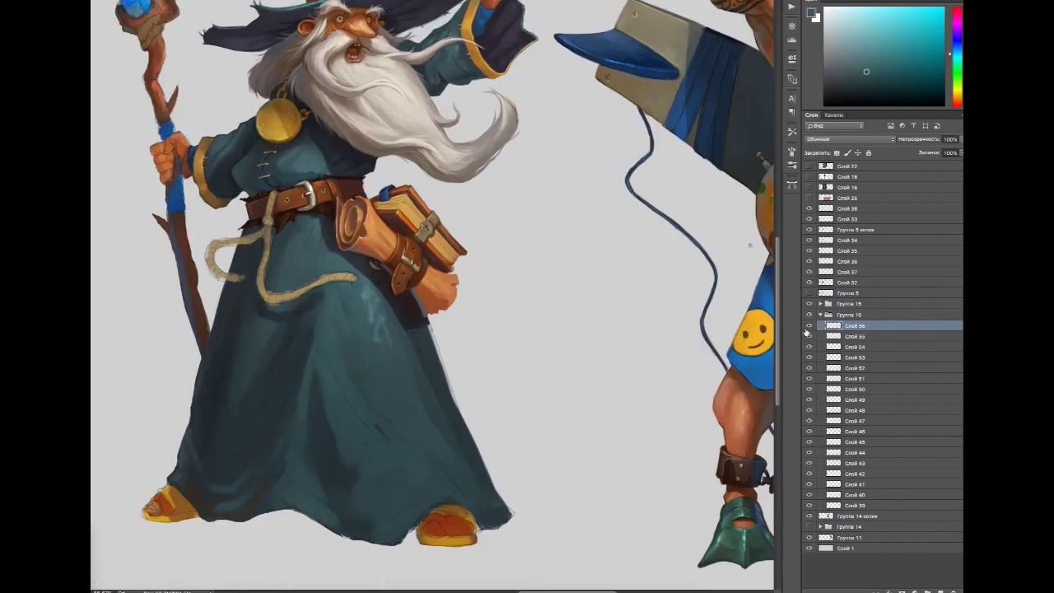
Step: On a new layer, paint dark stitches down the robe's side seam below the scroll
left_click_drag(310, 248, 346, 265)
key("ctrl+shift+alt+n")
left_click(345, 266, "alt")
left_click(289, 347, "alt")
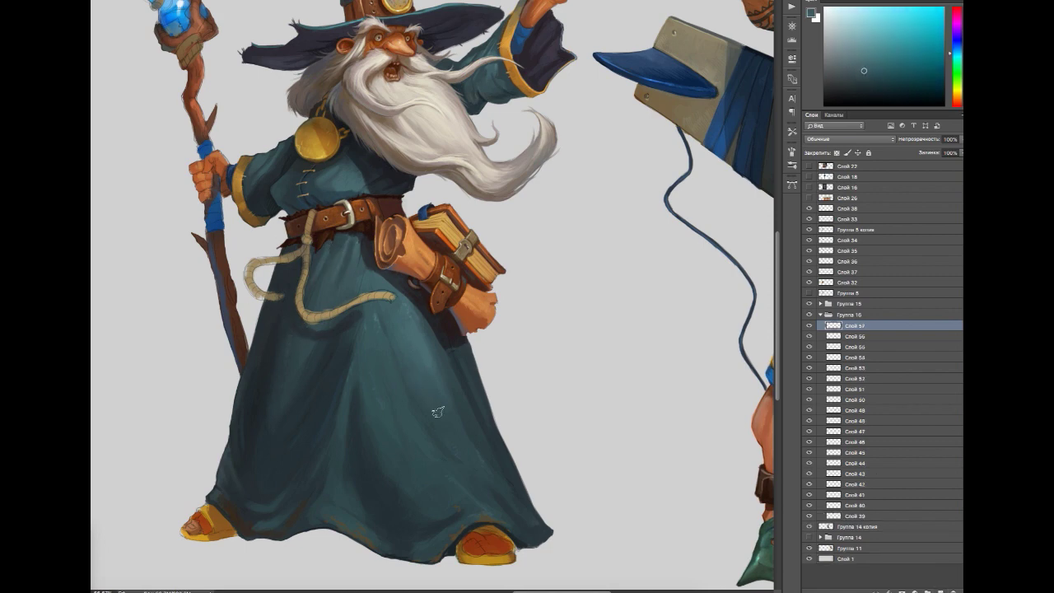
left_click(443, 327, "alt")
left_click(377, 292, "alt")
left_click(330, 317, "alt")
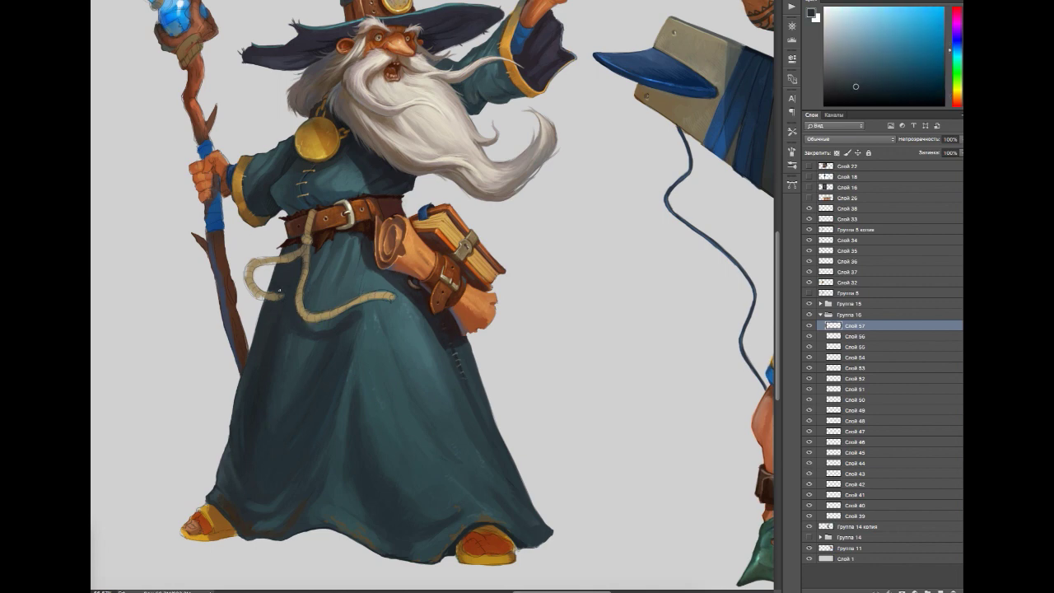
Step: Model the long hanging rope end with sampled beige highlights, dark shadows and a frayed tip
left_click(303, 292, "alt")
left_click(381, 292, "alt")
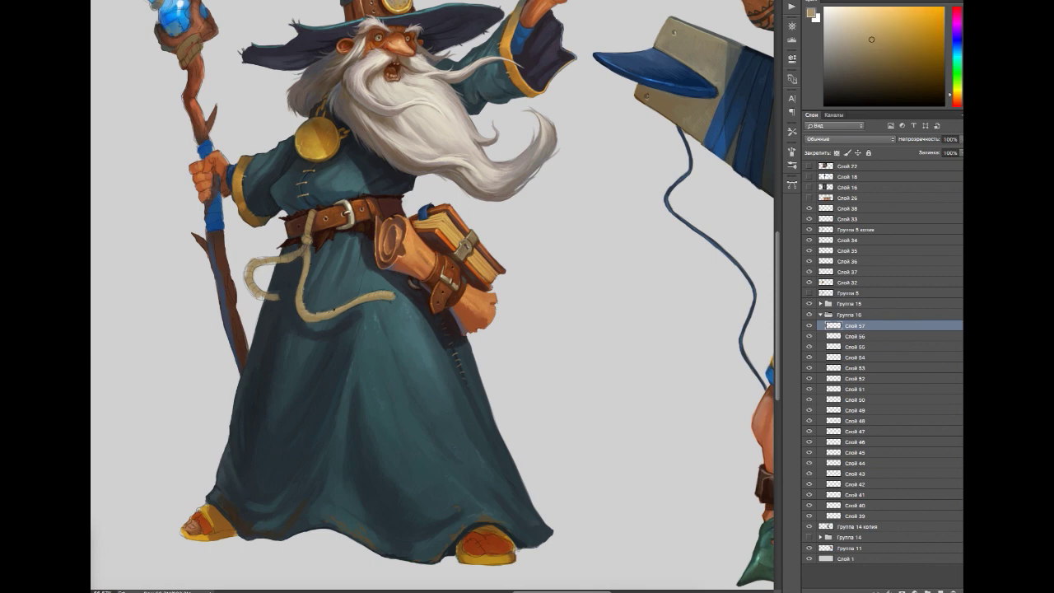
left_click(387, 294, "alt")
left_click(298, 311, "alt")
left_click(358, 307, "alt")
left_click(358, 307, "alt")
left_click(300, 311, "alt")
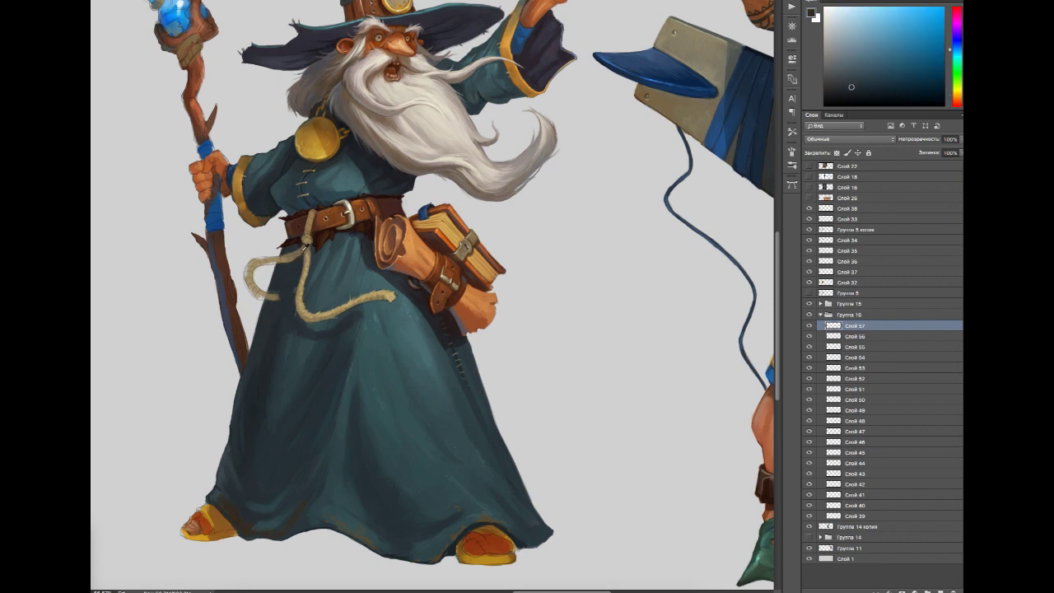
Step: Erase the sketch outline around the short rope loop on "Группа 14 копия" and repaint its frayed end on a new layer
left_click(865, 526)
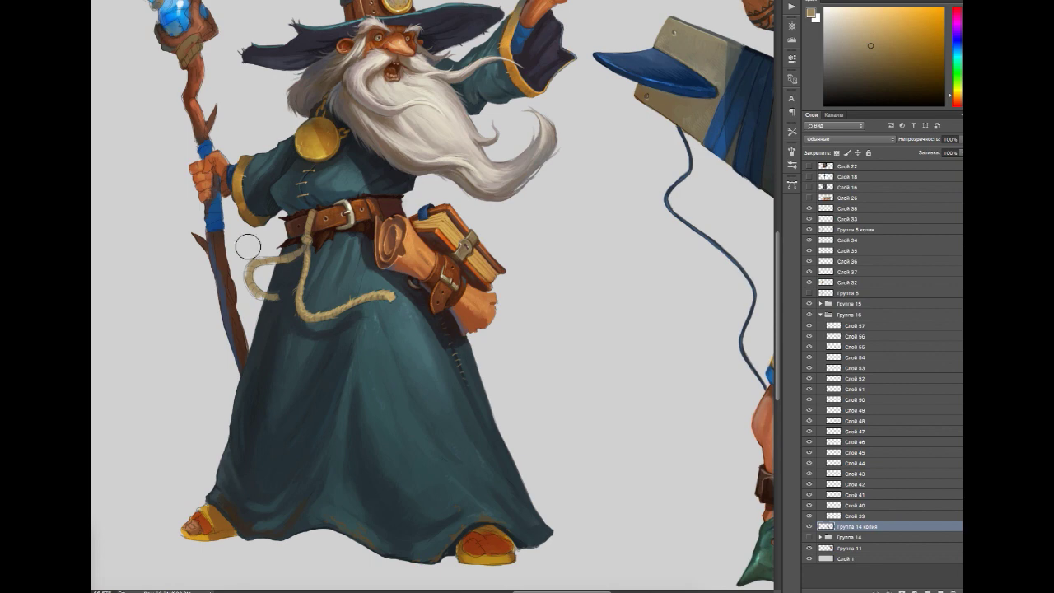
left_click(257, 294, "alt")
key("ctrl+shift+alt+n")
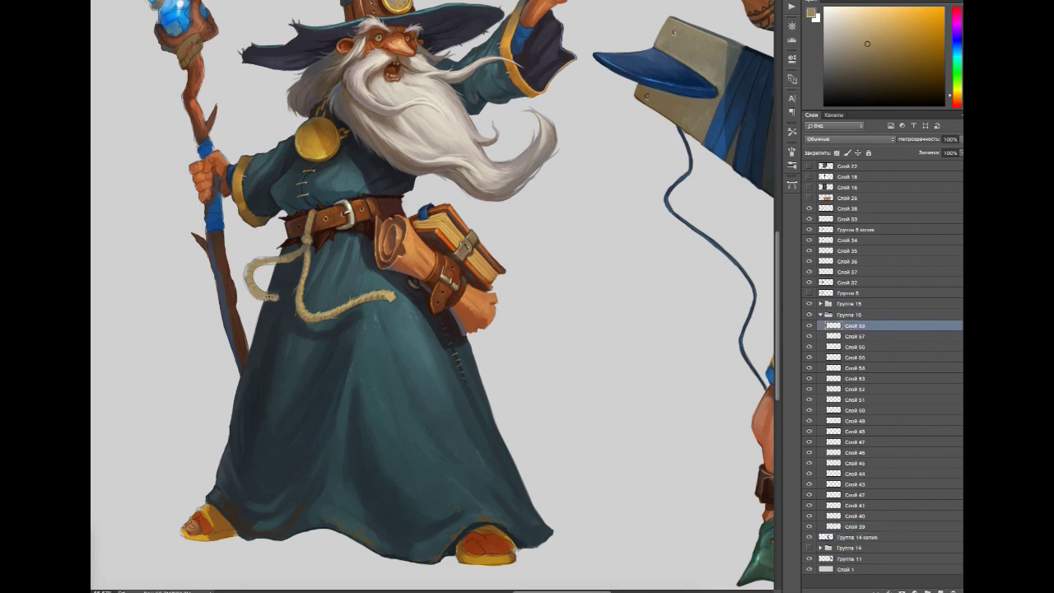
left_click(288, 258, "alt")
left_click(270, 298, "alt")
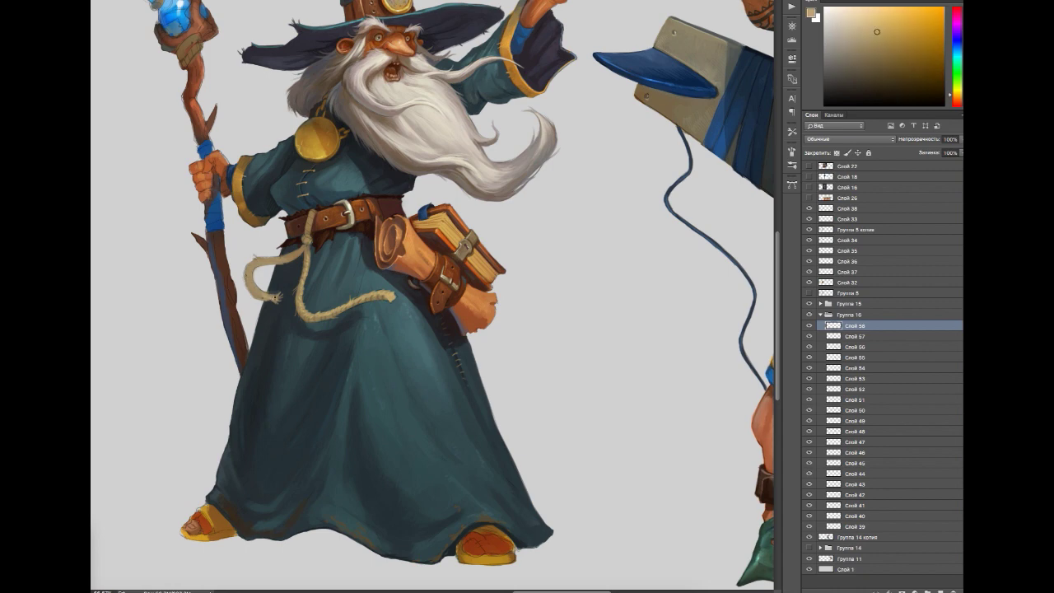
Step: Paint the twisted strands of the rope loop and knot with sampled brown shadows and beige highlights
left_click(276, 258, "alt")
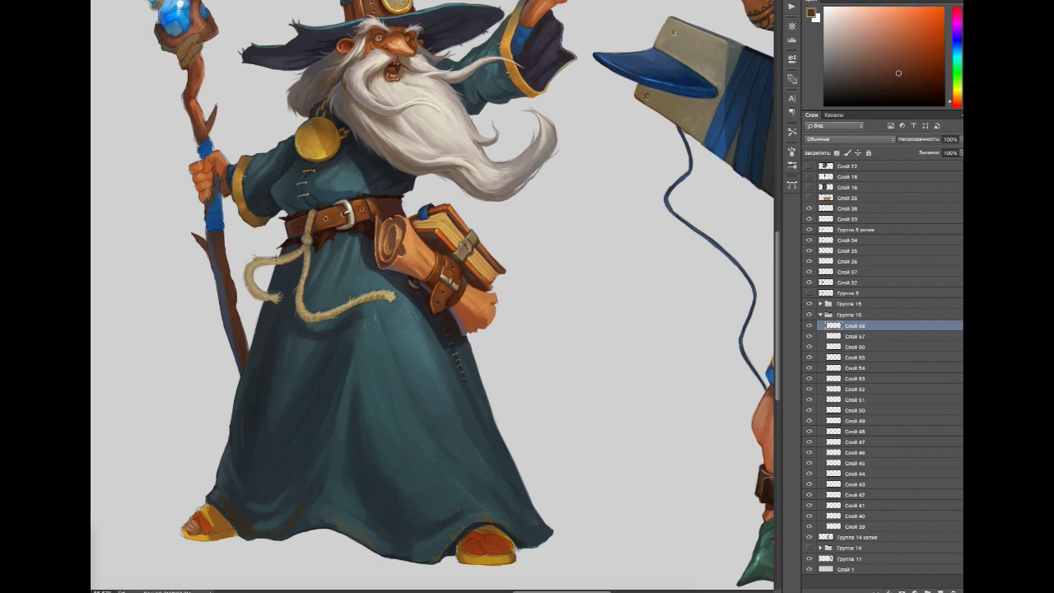
left_click(307, 230, "alt")
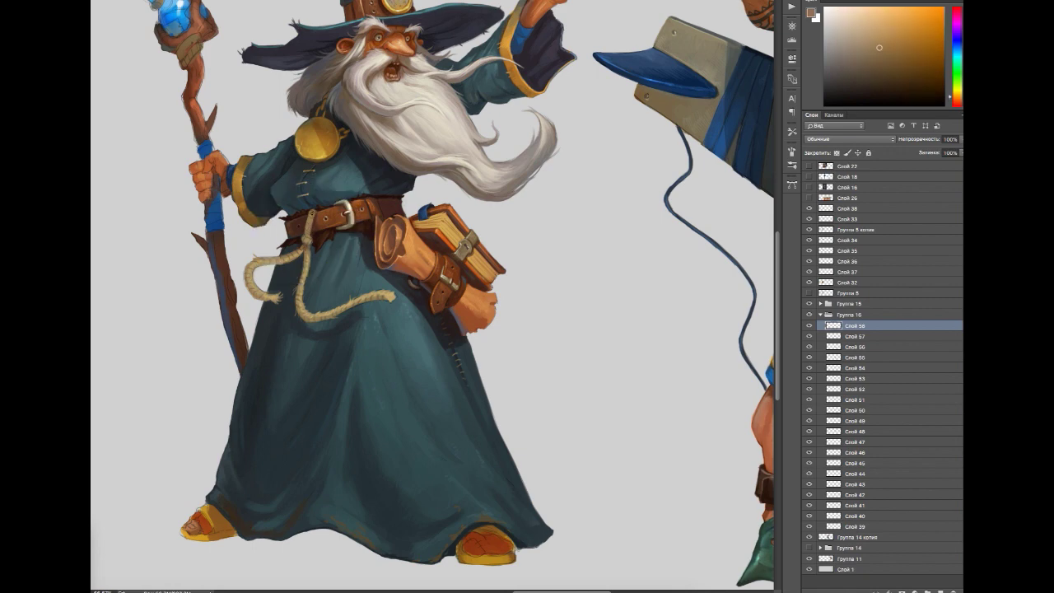
left_click(302, 245, "alt")
left_click(307, 260, "alt")
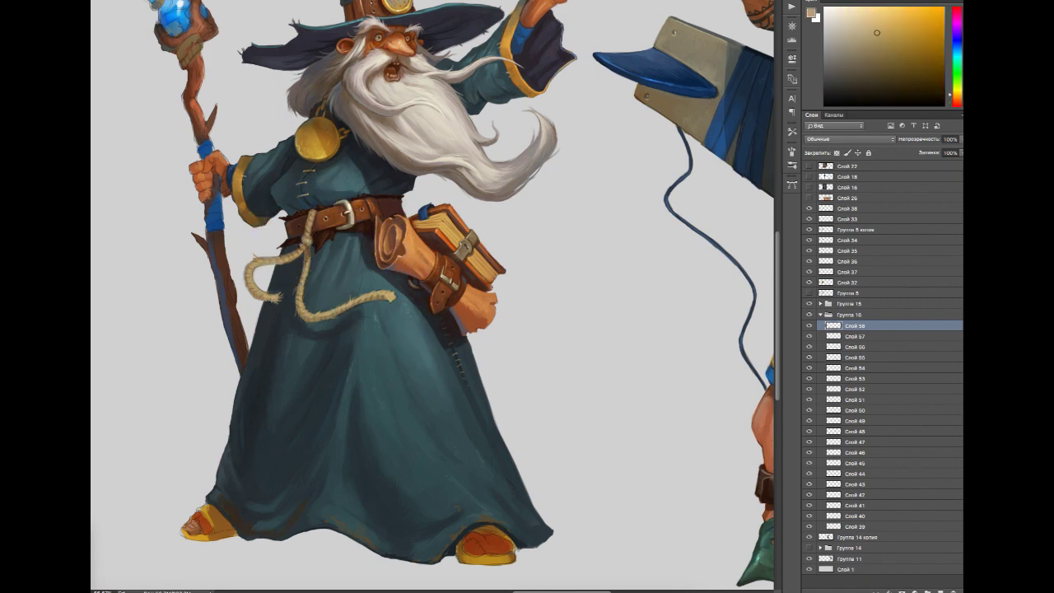
Step: Deepen the shadows around the rope and the belt's torn lower edge with sampled dark tones
scroll(348, 268, "down", 2)
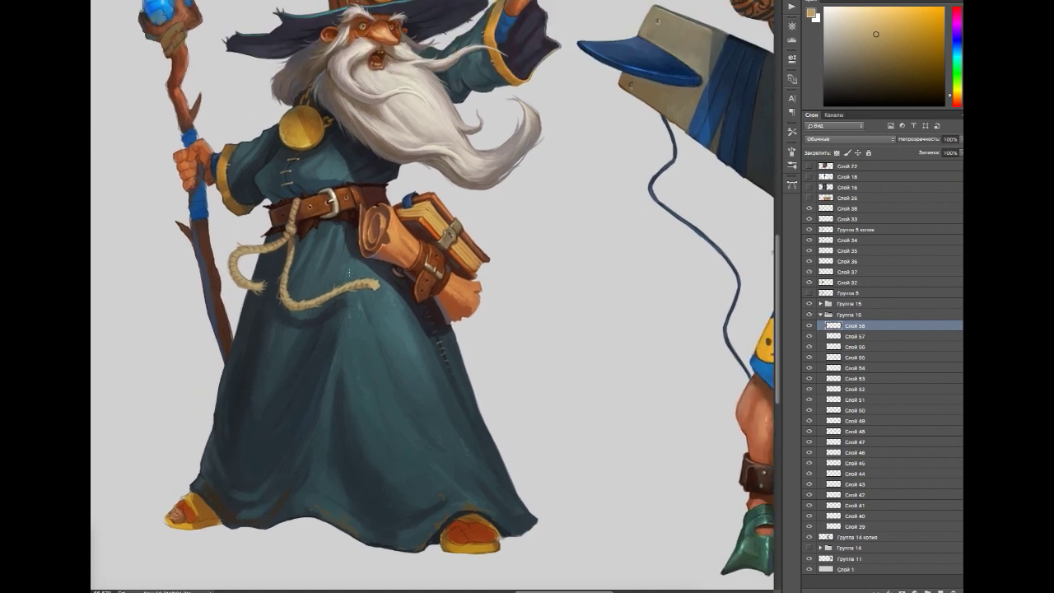
left_click(348, 267, "alt")
left_click(318, 228, "alt")
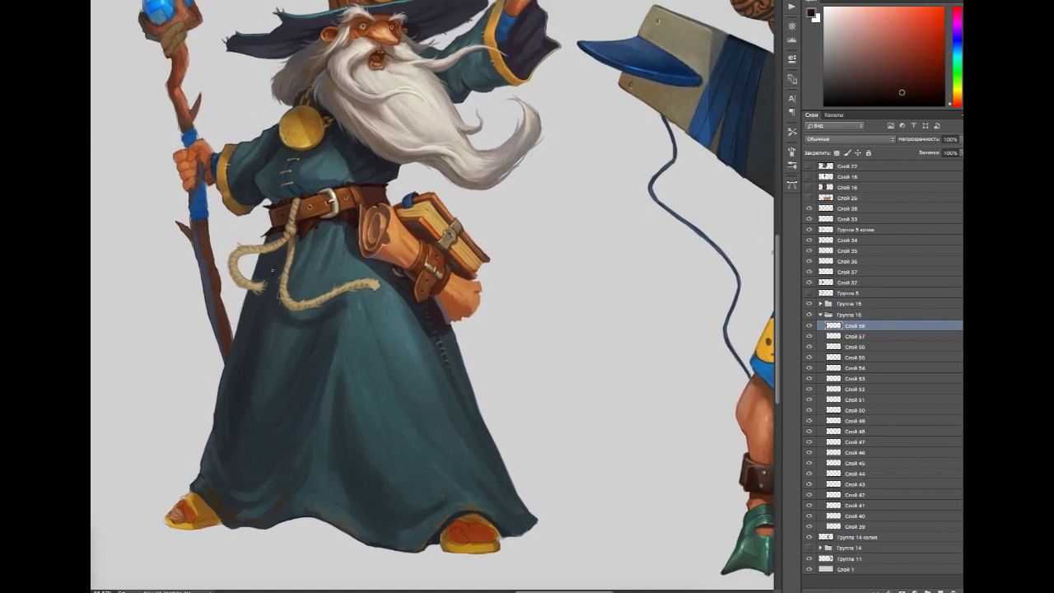
left_click_drag(395, 276, 450, 362)
scroll(308, 235, "up", 2)
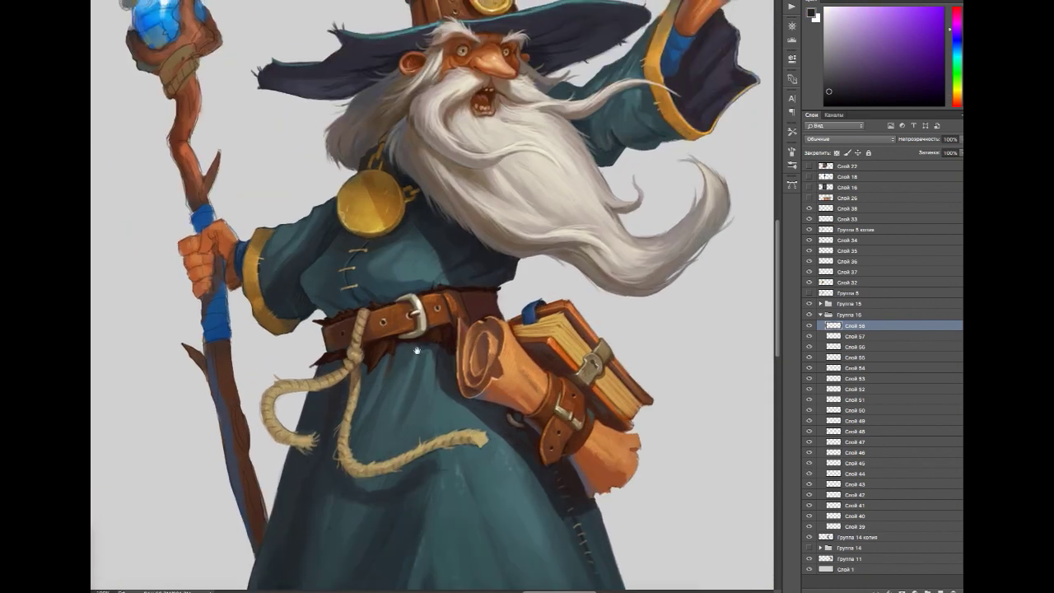
Step: Paint bark shadows along the lower staff shaft with sampled dark tones
left_click(432, 309, "alt")
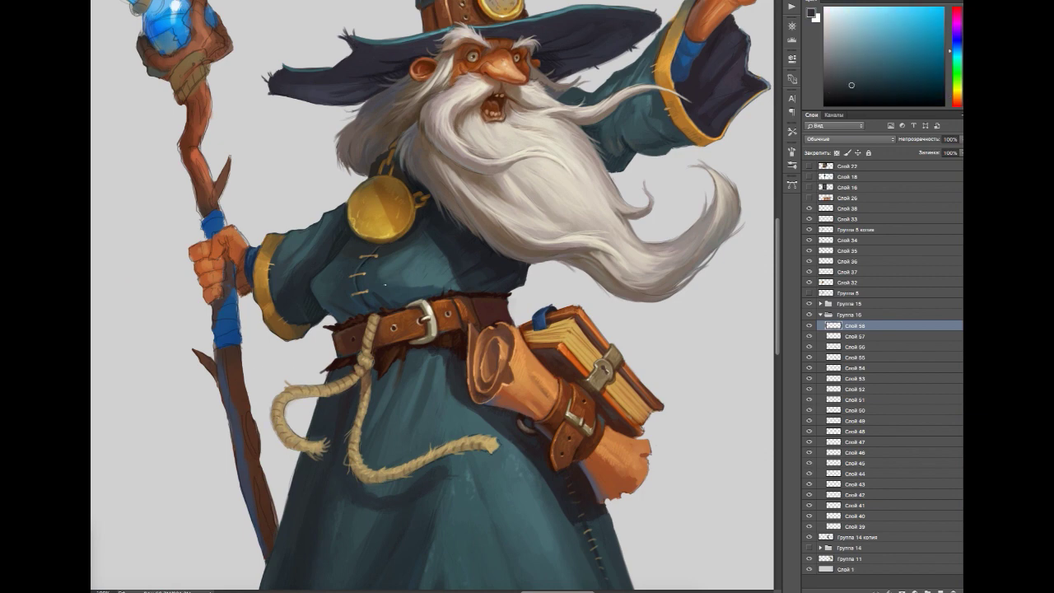
left_click_drag(270, 534, 329, 430)
left_click(329, 431, "alt")
left_click_drag(314, 377, 314, 321)
Step: Repaint the broken twig and the bark just below the staff's blue wrap with sampled browns
left_click(284, 239, "alt")
left_click(277, 264, "alt")
left_click_drag(277, 269, 278, 305)
left_click(259, 251, "alt")
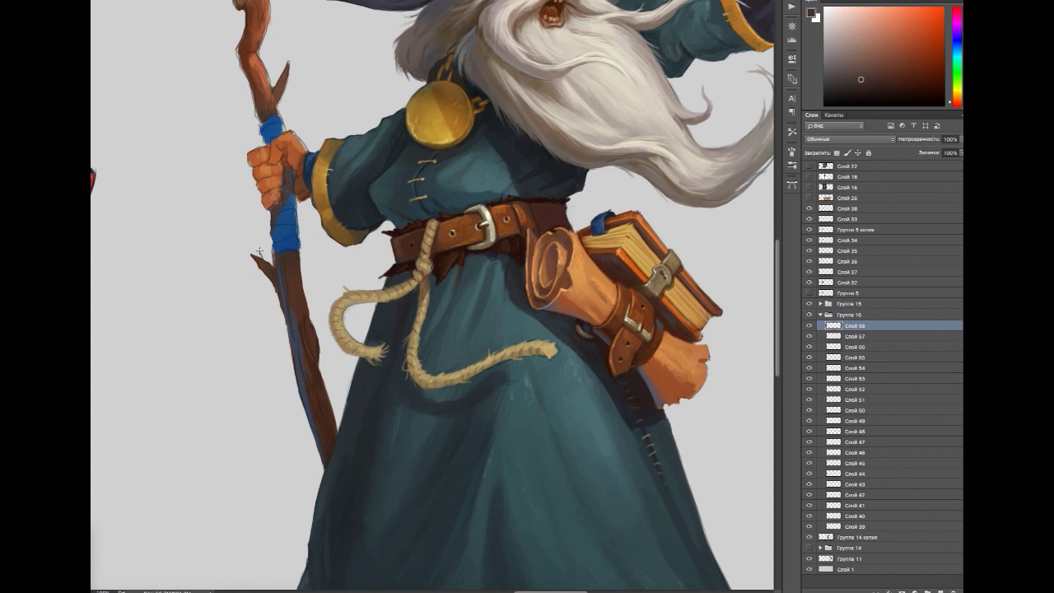
left_click(286, 262, "alt")
left_click(293, 270, "alt")
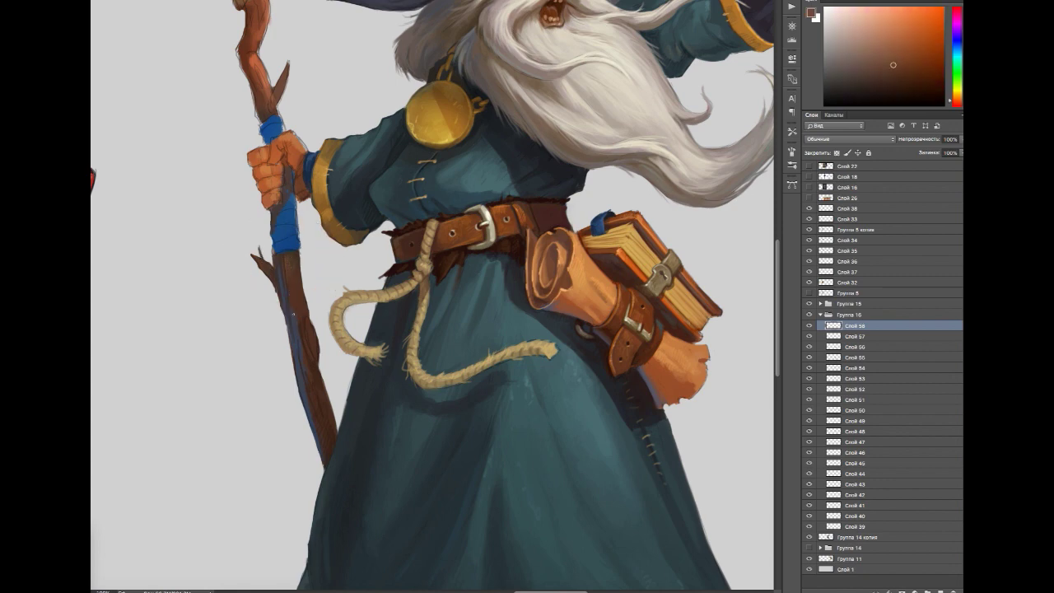
left_click(286, 262, "alt")
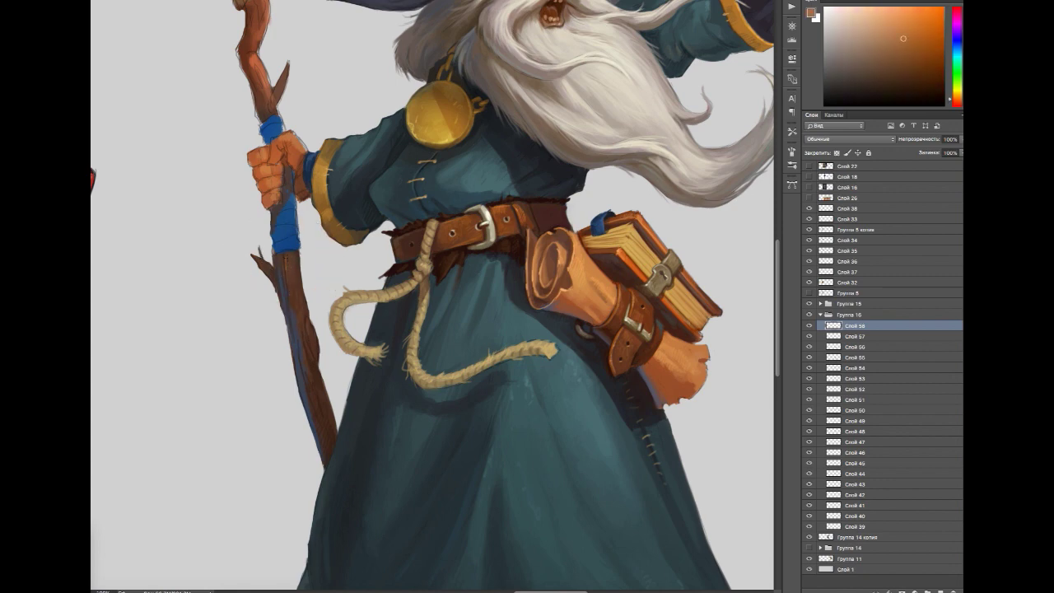
Step: Refine the wood grain on the lower staff shaft with sampled dark and light browns
left_click(313, 372, "alt")
left_click(318, 397, "alt")
left_click(313, 345, "alt")
scroll(307, 351, "down", 3)
scroll(312, 341, "up", 2)
left_click(312, 342, "alt")
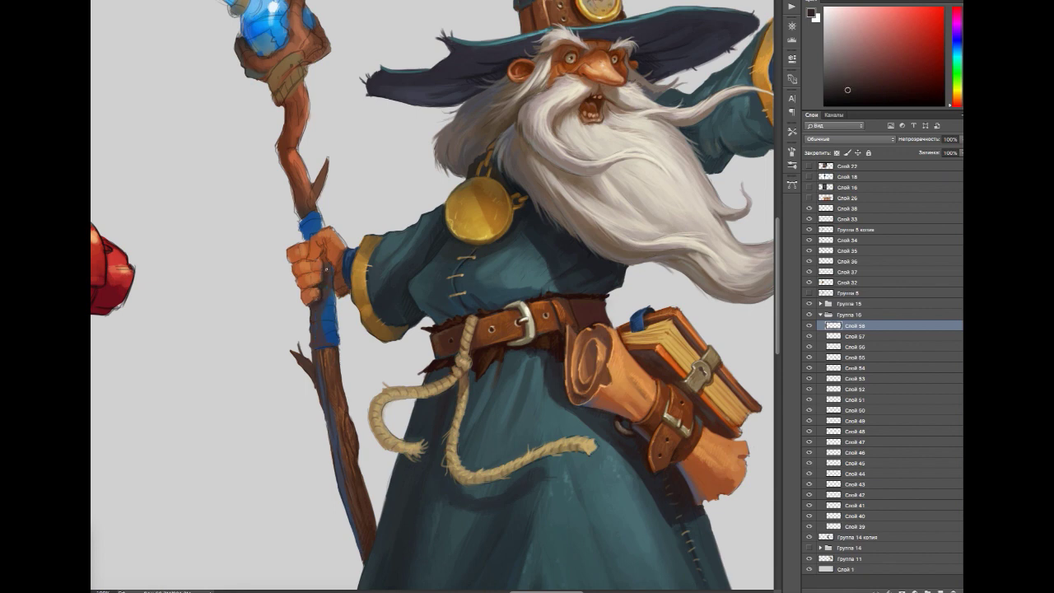
Step: Model the back and thumb side of the hand gripping the staff with sampled skin and brown shadow tones
left_click(330, 280, "alt")
left_click(341, 289, "alt")
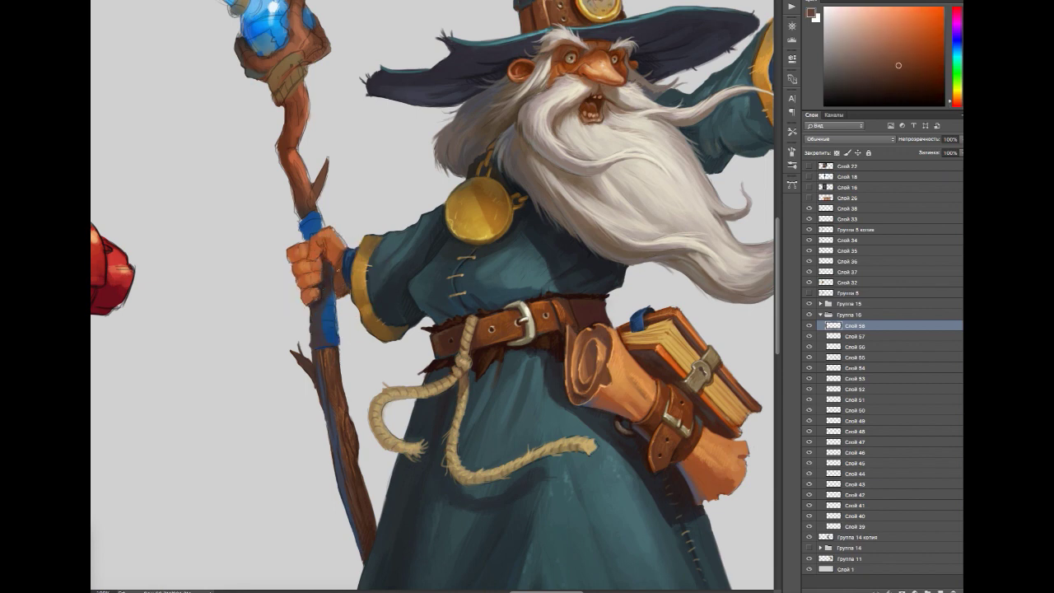
left_click(334, 264, "alt")
left_click(331, 261, "alt")
left_click(329, 258, "alt")
left_click(328, 256, "alt")
left_click(331, 258, "alt")
left_click(334, 298, "alt")
left_click(327, 276, "alt")
left_click(334, 259, "alt")
left_click(333, 261, "alt")
left_click(331, 263, "alt")
left_click(331, 265, "alt")
Step: Refine the knuckles and wrist edge of the gripping hand with sampled orange skin tones
left_click(306, 254, "alt")
left_click(314, 259, "alt")
left_click(332, 239, "alt")
left_click(332, 239, "alt")
left_click(331, 239, "alt")
left_click(343, 241, "alt")
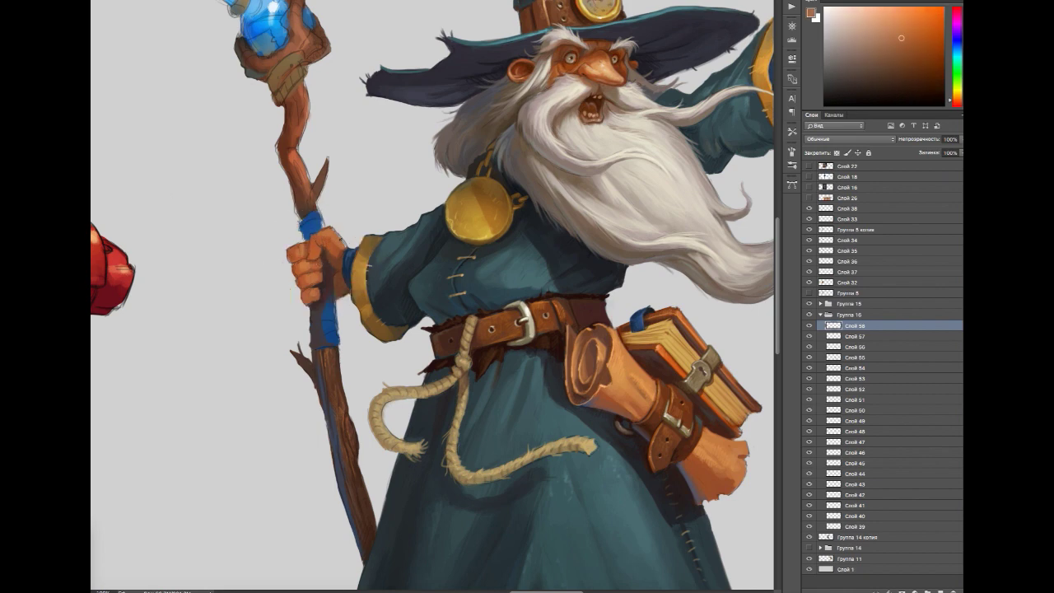
Step: Paint the blue cloth wraps above and below the hand with sampled blues and dark binding lines
left_click(322, 222, "alt")
left_click(311, 221, "alt")
left_click_drag(311, 221, 304, 238)
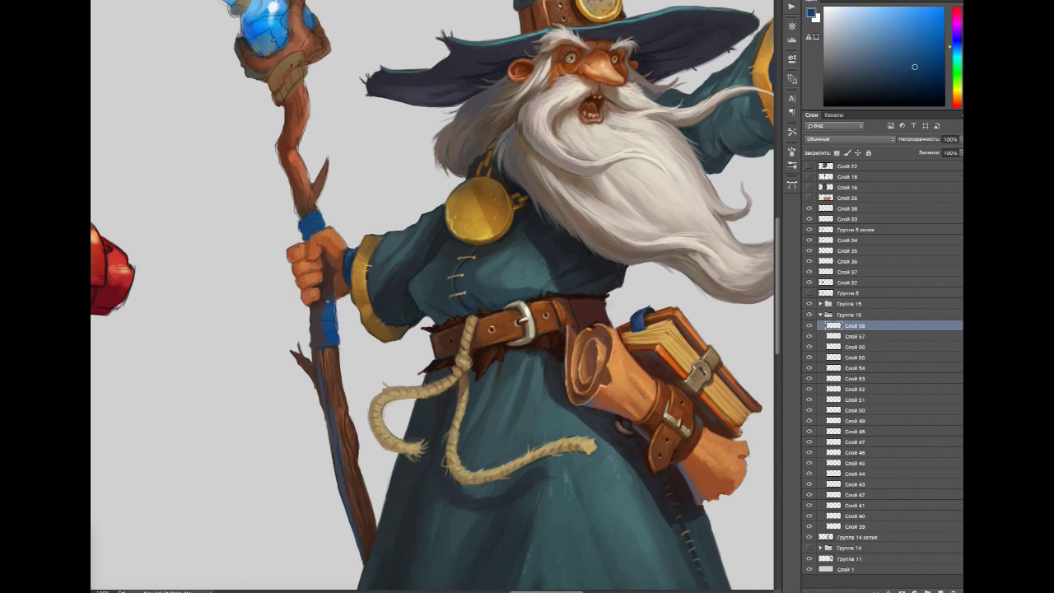
left_click(325, 311, "alt")
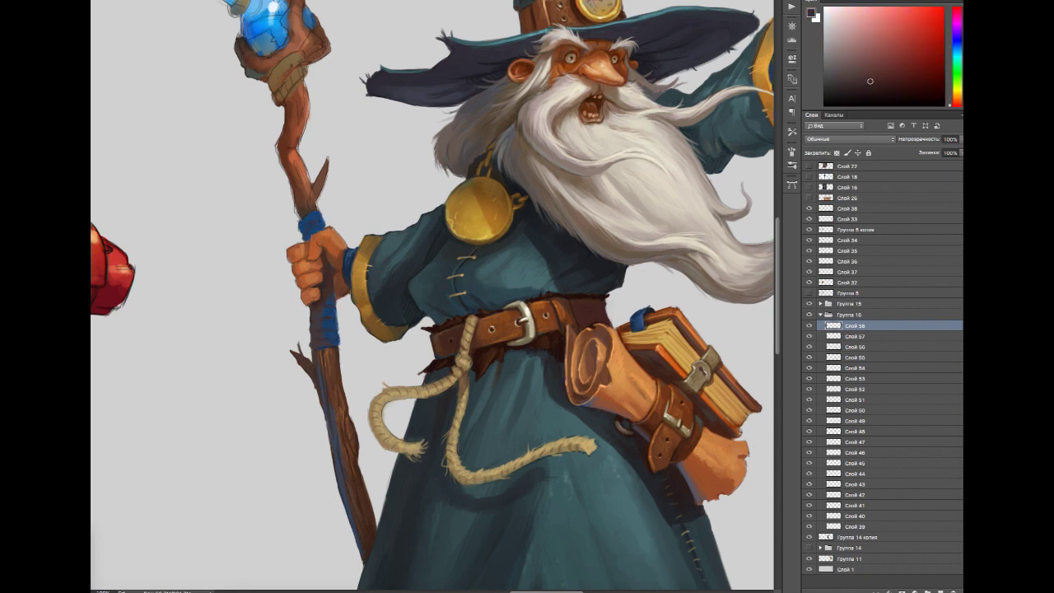
left_click(319, 311, "alt")
left_click(337, 307, "alt")
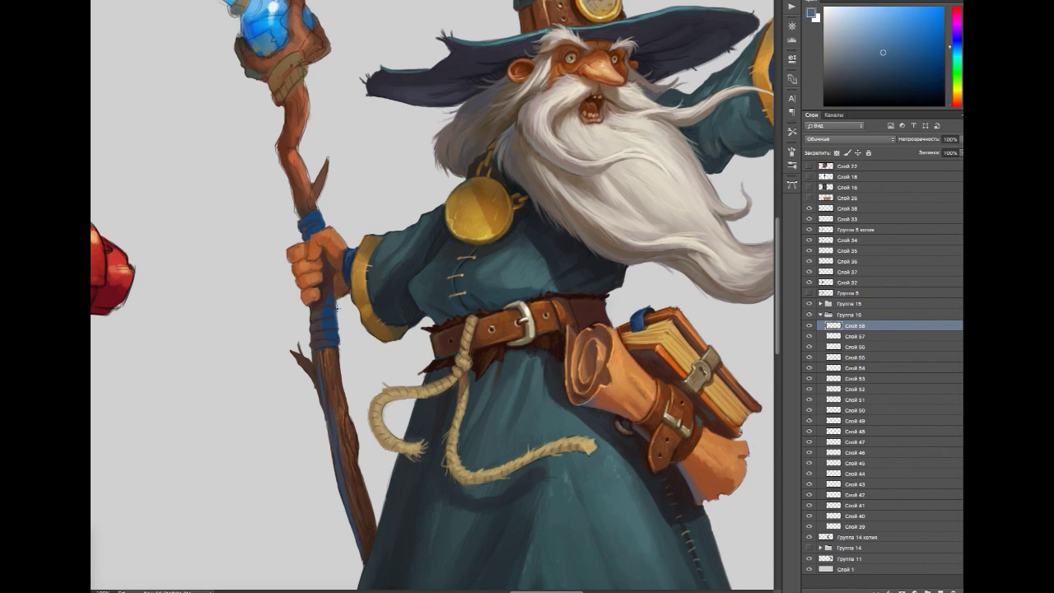
left_click(332, 246, "alt")
left_click(326, 233, "alt")
Step: Touch up the finger creases and the staff and twig below the wrap with sampled browns on a new layer
left_click(493, 267, "alt")
key("ctrl+shift+alt+n")
left_click(317, 266, "alt")
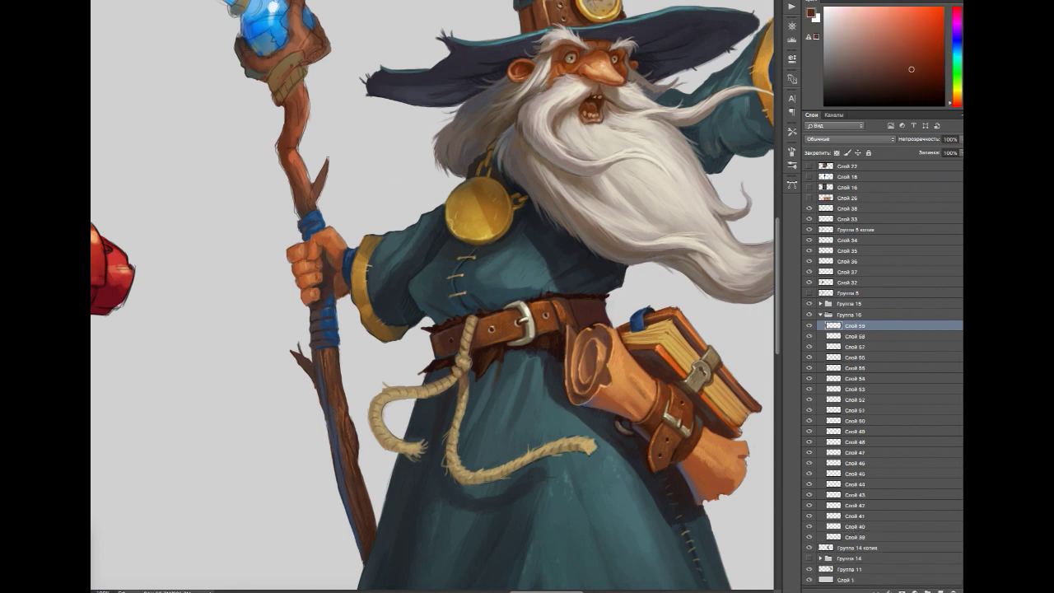
left_click(318, 274, "alt")
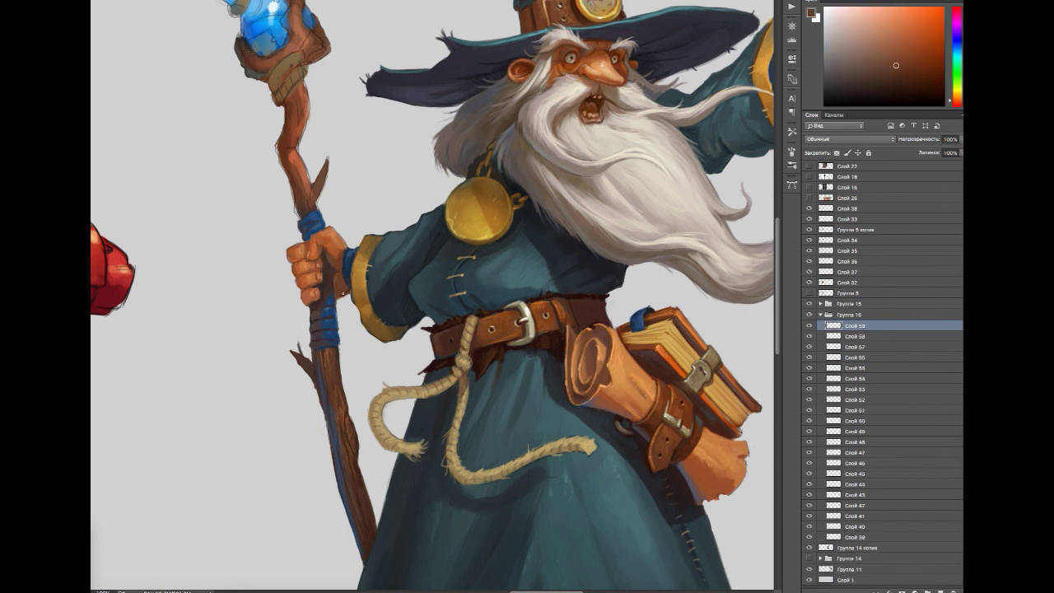
left_click(338, 356, "alt")
left_click(305, 350, "alt")
left_click_drag(307, 313, 336, 411)
Step: Paint the staff shaft above the hand with sampled brown shadows and orange wood highlights
left_click(306, 238, "alt")
left_click(347, 292, "alt")
left_click(328, 267, "alt")
left_click(333, 290, "alt")
left_click(334, 302, "alt")
left_click(334, 266, "alt")
left_click_drag(318, 236, 328, 252)
left_click(329, 239, "alt")
left_click(323, 252)
left_click(324, 257, "alt")
left_click(320, 260, "alt")
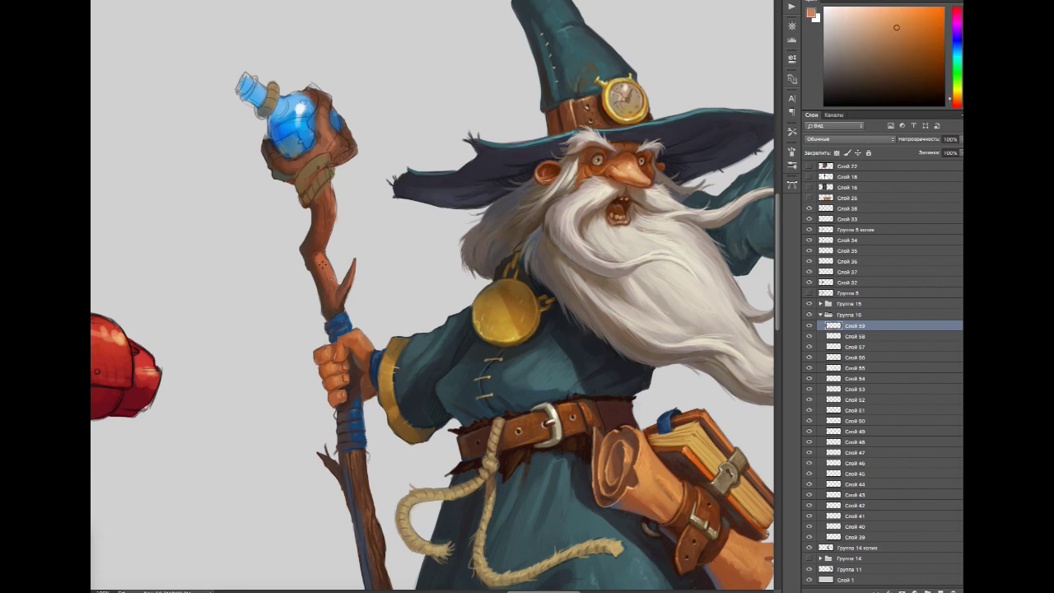
Step: Refine the pointed branch and the bark just below the staff head's rope binding with sampled wood tones
left_click(315, 235, "alt")
left_click_drag(328, 197, 318, 184)
left_click(328, 213, "alt")
mouse_move(328, 223)
left_mouse_down()
mouse_move(330, 190)
mouse_move(365, 201)
left_mouse_up()
left_click(341, 246, "alt")
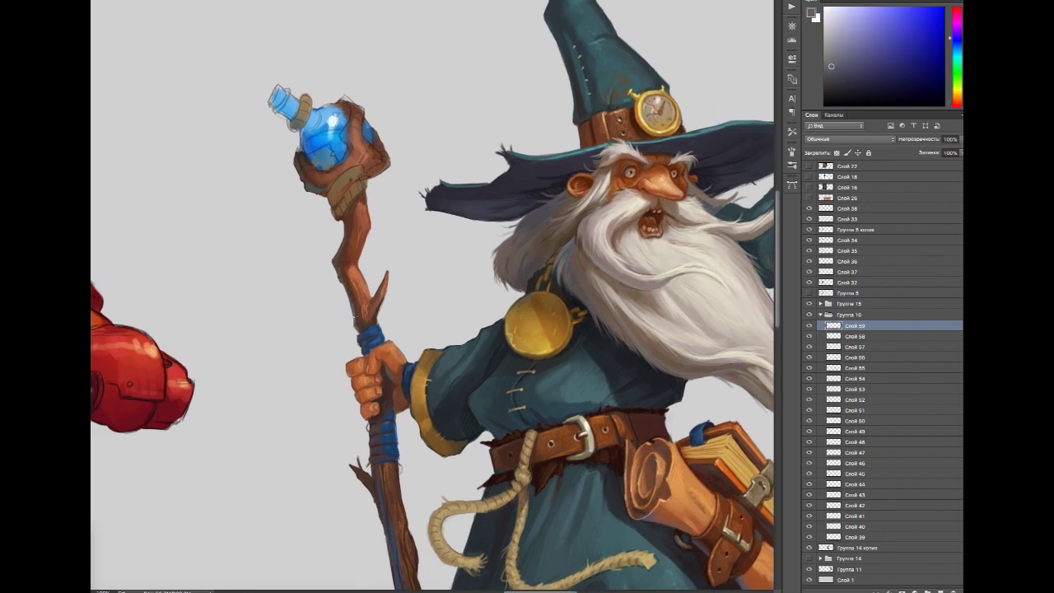
left_click(377, 313, "alt")
left_click_drag(420, 247, 376, 322)
left_click(349, 276, "alt")
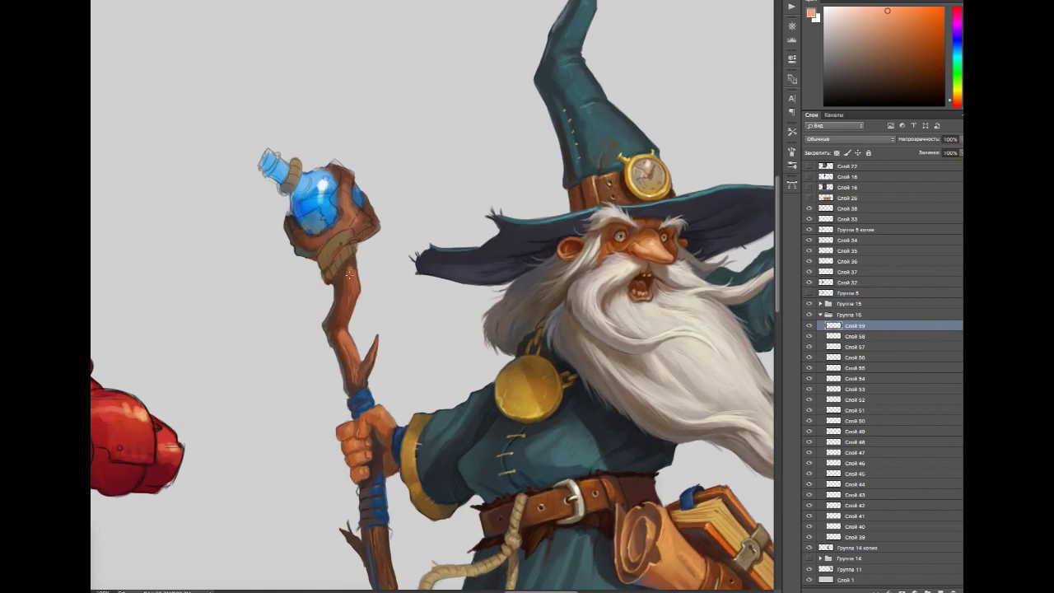
left_click_drag(387, 340, 389, 368)
Step: Paint the rope binding under the staff head on a new layer with sampled beige strands and dark gaps
key("ctrl+shift+alt+n")
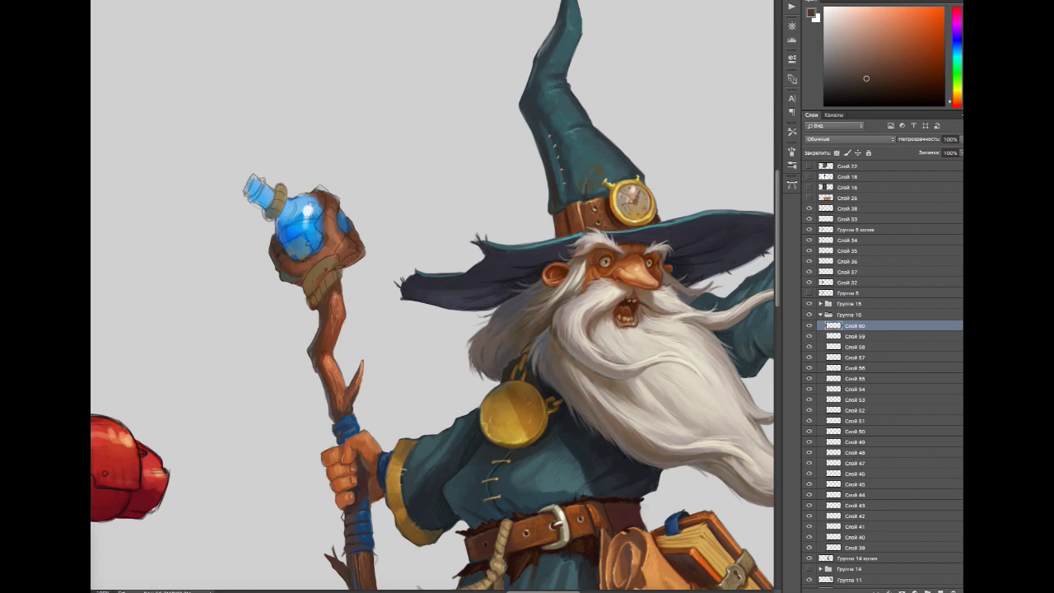
left_click(300, 278, "alt")
left_click(338, 248, "alt")
mouse_move(333, 255)
left_mouse_down()
mouse_move(317, 300)
mouse_move(339, 265)
mouse_move(312, 278)
left_mouse_up()
left_click(500, 550, "alt")
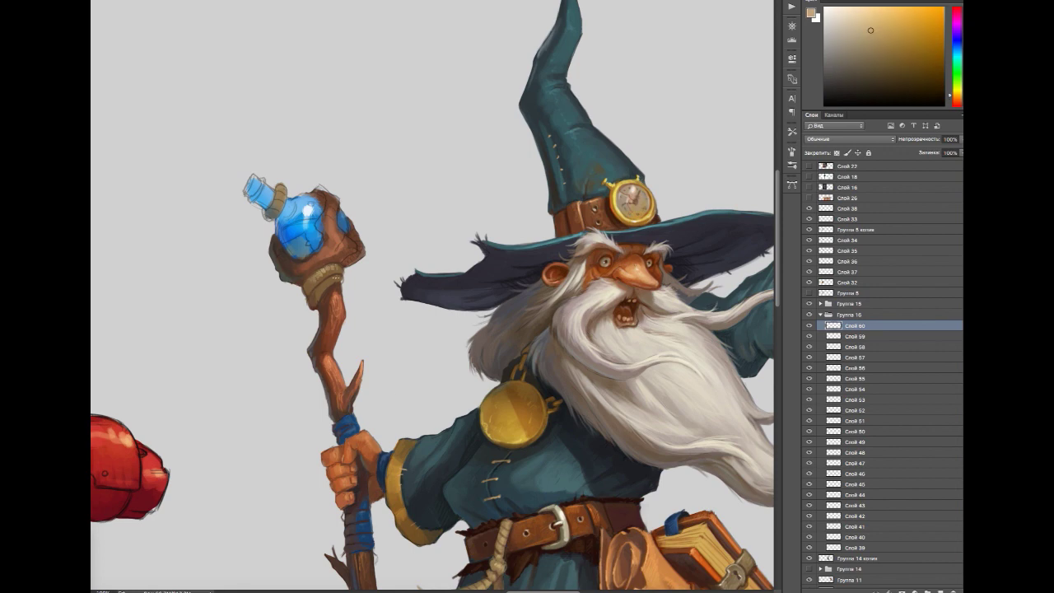
left_click(306, 272, "alt")
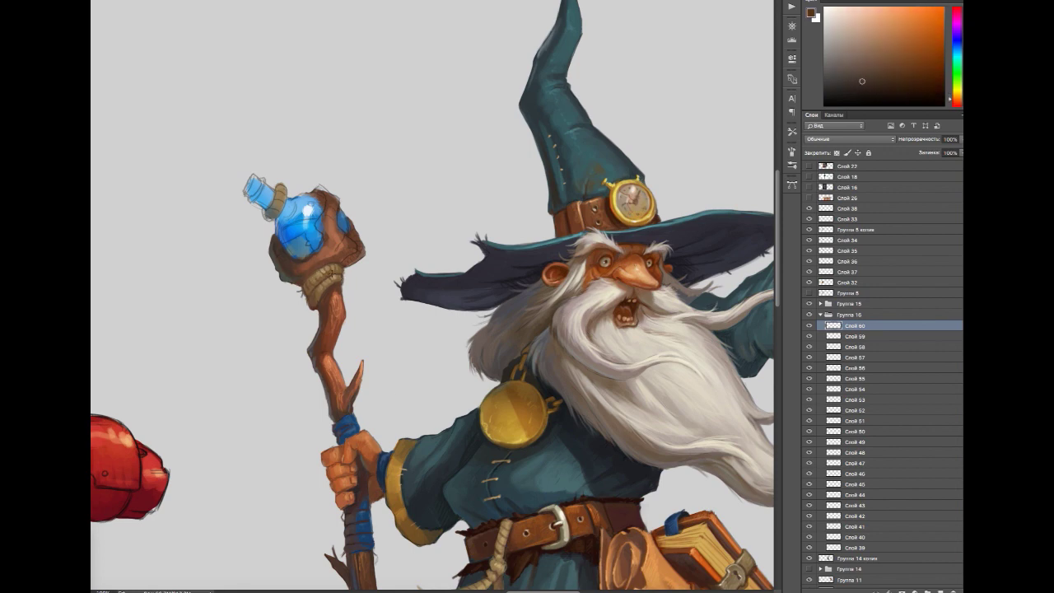
Step: Paint over the sketch lines on the wooden staff head around the flask with sampled browns
left_click(275, 251, "alt")
left_click(335, 241, "alt")
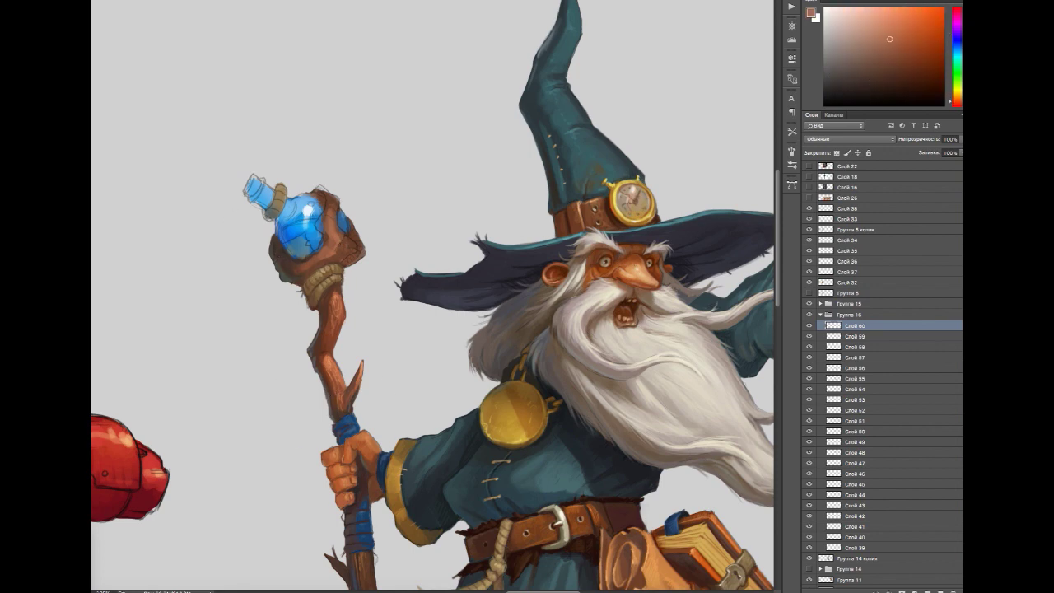
left_click(307, 257, "alt")
left_click(322, 233, "alt")
left_click(318, 202, "alt")
left_click(325, 194, "alt")
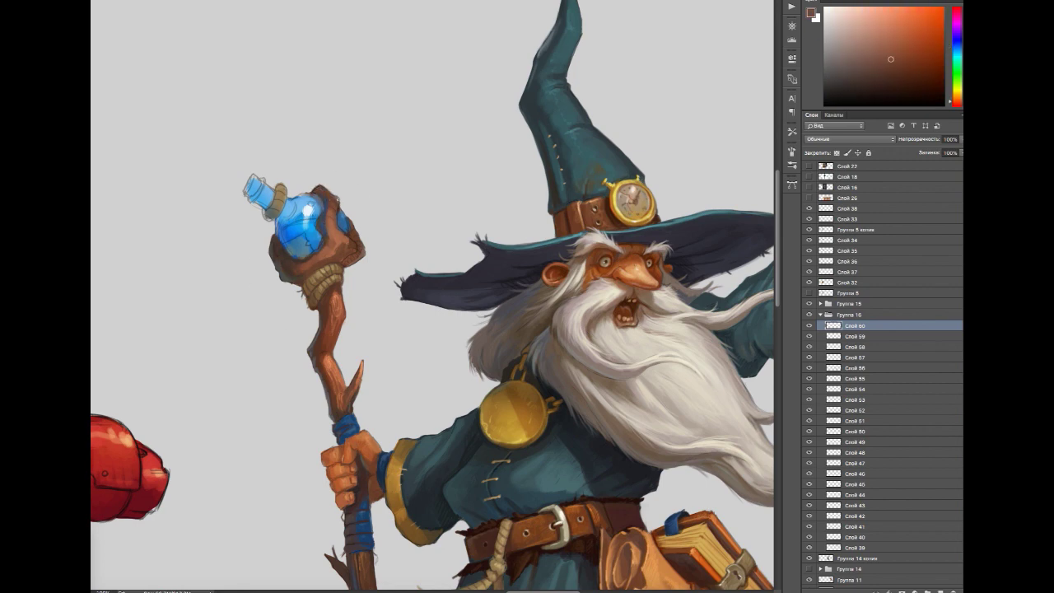
Step: Model the planes of the wooden prongs holding the flask with sampled dark browns and orange highlights
left_click(329, 181, "alt")
left_click(333, 181, "alt")
left_click(352, 234, "alt")
left_click(351, 234, "alt")
left_click(351, 234, "alt")
left_click(334, 250, "alt")
left_click(334, 220, "alt")
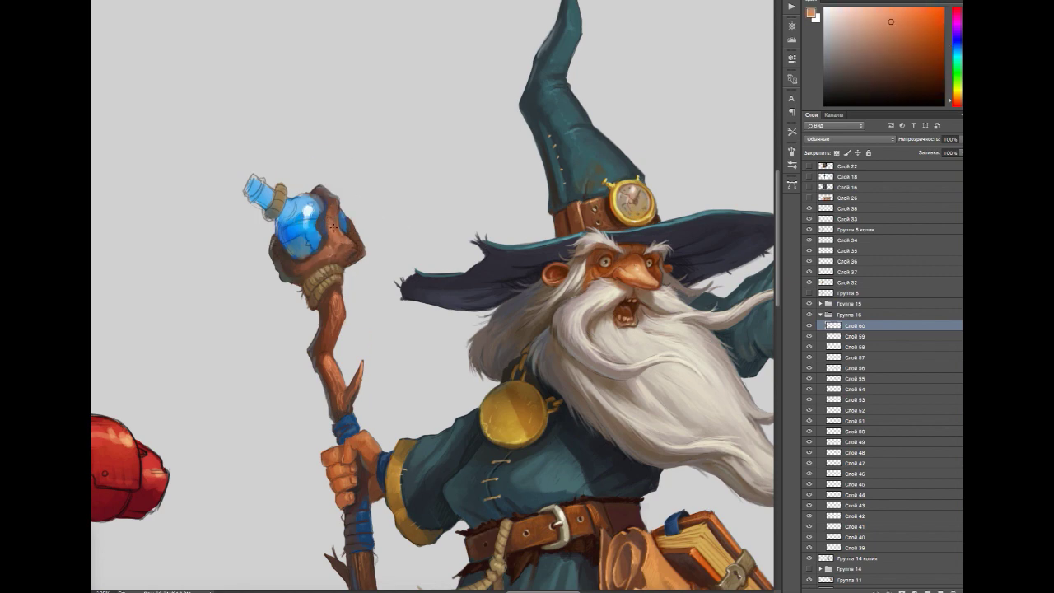
left_click(332, 216, "alt")
left_click(332, 216, "alt")
left_click(344, 221, "alt")
left_click(344, 220, "alt")
left_click(344, 221, "alt")
left_click(343, 222, "alt")
Step: Repaint the round flask as glass with dark blue liquid, lighter blue upper glass and pale highlights
mouse_move(296, 224)
left_mouse_down()
mouse_move(301, 251)
mouse_move(310, 224)
mouse_move(302, 215)
mouse_move(314, 244)
mouse_move(288, 251)
left_mouse_up()
left_click(311, 216, "alt")
left_click(311, 216, "alt")
left_click(321, 222, "alt")
left_click(301, 231, "alt")
left_click(321, 223, "alt")
left_click(293, 247, "alt")
left_click(313, 241, "alt")
left_click(297, 217, "alt")
left_click(300, 198, "alt")
left_click(308, 206, "alt")
left_click(310, 221, "alt")
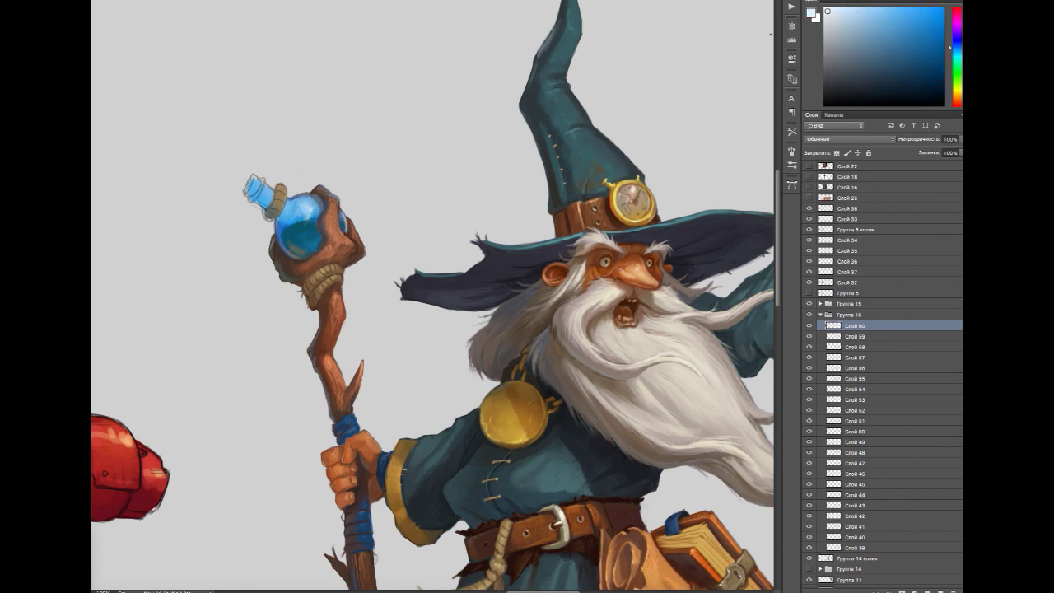
left_click(869, 16)
Step: Add orange edge highlights and reddish-brown accents to the wooden prongs around the flask on a new layer
left_click(329, 199, "alt")
key("ctrl+shift+alt+n")
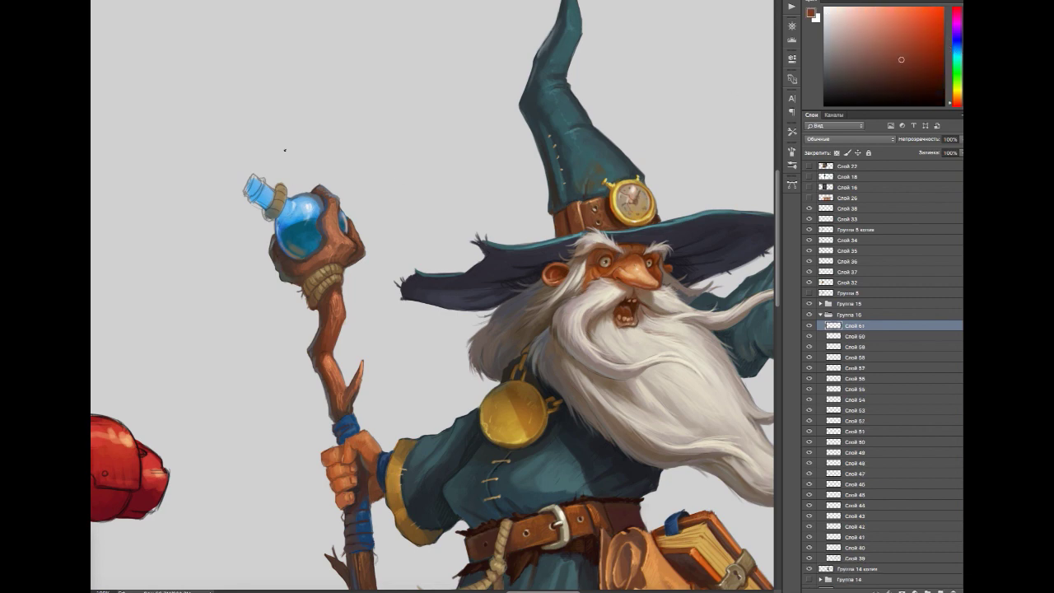
left_click(306, 216, "alt")
left_click(333, 215, "alt")
left_click(330, 238, "alt")
left_click(335, 239, "alt")
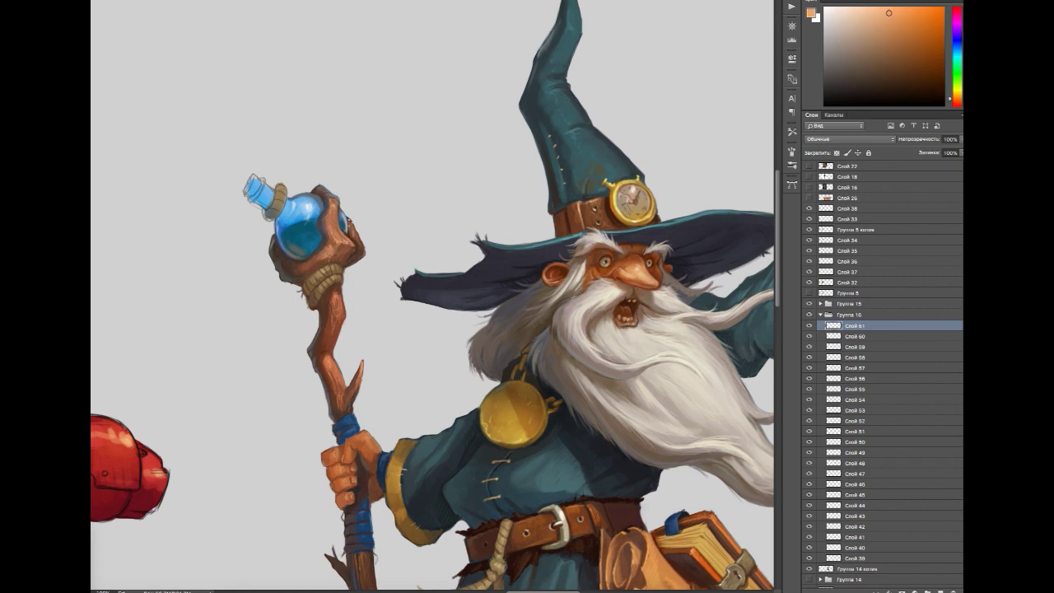
Step: Paint the twisted rope around the flask's neck and the adjoining glass with sampled beige, dark and blue tones
scroll(327, 197, "right", 1)
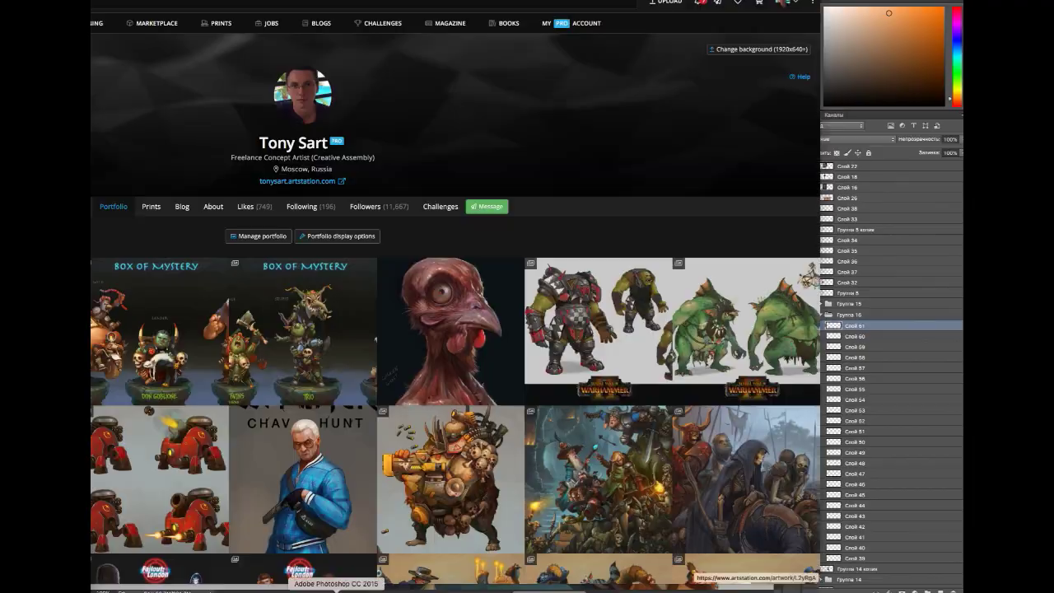
scroll(393, 416, "down", 2)
left_click(271, 267, "alt")
left_click(221, 180, "alt")
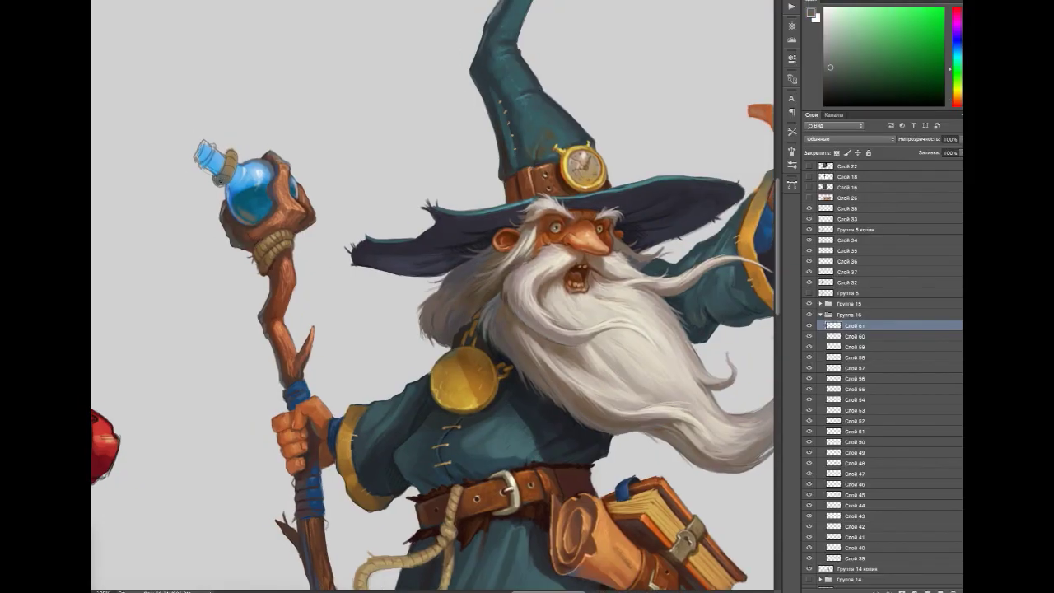
left_click(230, 181, "alt")
left_click(229, 156, "alt")
left_click(226, 177, "alt")
left_click(218, 165, "alt")
left_click(214, 167, "alt")
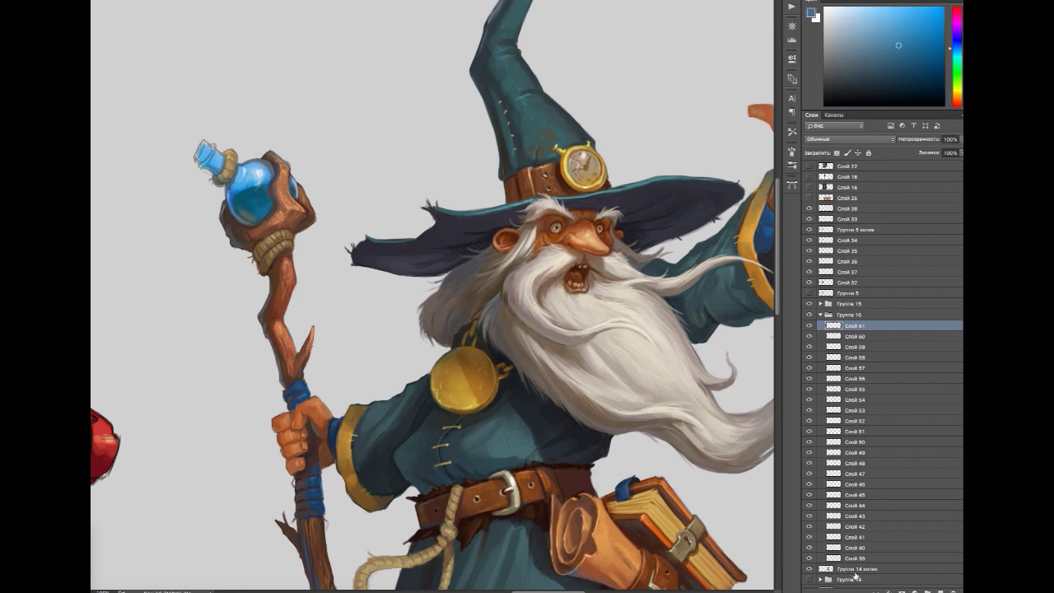
Step: Paint a brown cork in the flask's neck and refine the surrounding blue glass rim
mouse_move(200, 175)
left_mouse_down()
mouse_move(257, 168)
mouse_move(207, 160)
left_mouse_up()
left_click(211, 161, "alt")
left_click(205, 157, "alt")
left_click(207, 160, "alt")
left_click(206, 160, "alt")
left_click(243, 191, "alt")
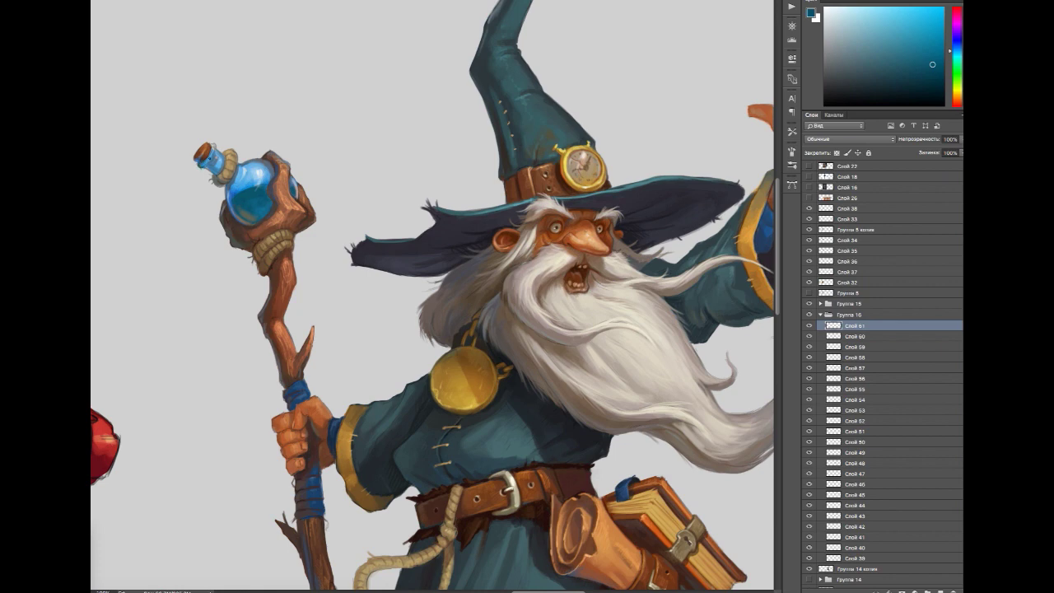
left_click(206, 157, "alt")
Step: Brighten the flask's liquid with bright cyan on a new layer set to Overlay (Перекрытие) blending
left_click(239, 177, "alt")
left_click(256, 198, "alt")
left_click(928, 591)
left_click(847, 139)
left_click(839, 242)
left_click_drag(254, 199, 244, 204)
left_click(268, 206, "alt")
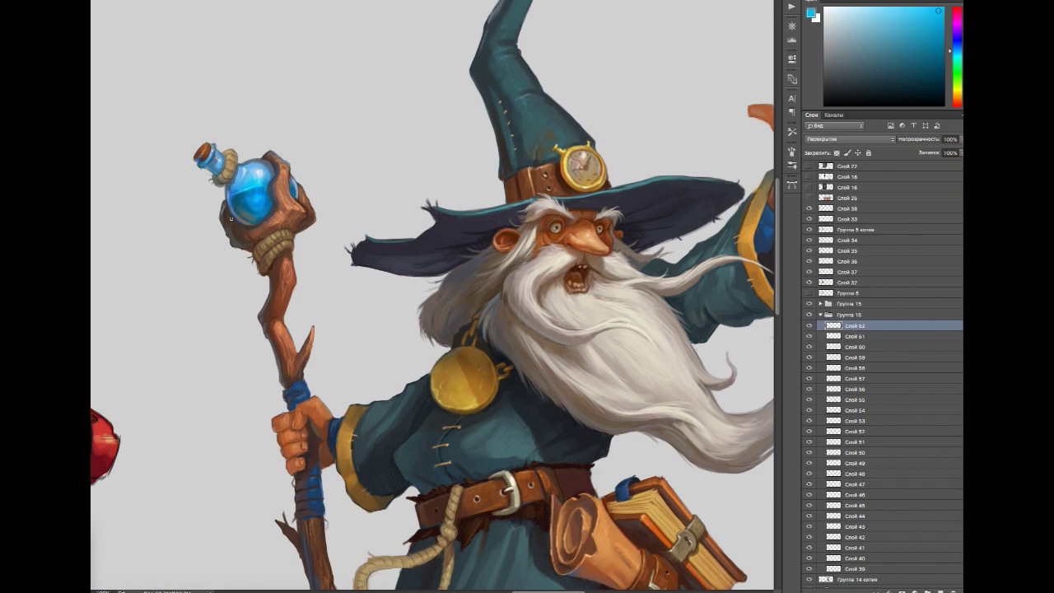
Step: Paint over the shoe under the robe's front hem on a new layer with sampled ochre and brown tones
left_click_drag(310, 191, 233, 111)
key("ctrl+shift+alt+n")
left_click_drag(439, 309, 398, 102)
left_click(451, 197, "alt")
left_click_drag(461, 411, 354, 141)
left_click(444, 437, "alt")
left_click(494, 436, "alt")
mouse_move(453, 457)
left_mouse_down()
mouse_move(503, 458)
mouse_move(516, 420)
left_mouse_up()
left_click(474, 407, "alt")
left_click(473, 407, "alt")
mouse_move(475, 407)
left_mouse_down()
mouse_move(500, 421)
mouse_move(460, 445)
mouse_move(491, 427)
mouse_move(521, 442)
mouse_move(459, 424)
mouse_move(470, 438)
mouse_move(505, 430)
left_mouse_up()
Step: Paint the dark brown opening and ochre rim of the shoe under the robe's front hem with sampled tones
left_click(486, 420, "alt")
left_click(466, 426, "alt")
left_click(461, 426, "alt")
left_click(502, 429, "alt")
left_click(452, 441, "alt")
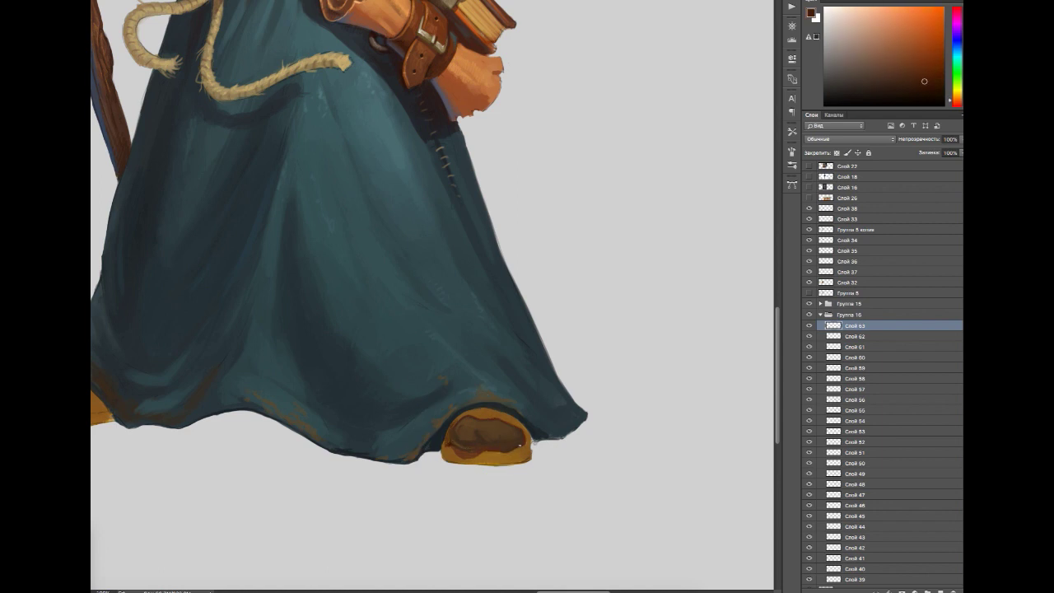
left_click(519, 444, "alt")
left_click_drag(477, 411, 505, 413)
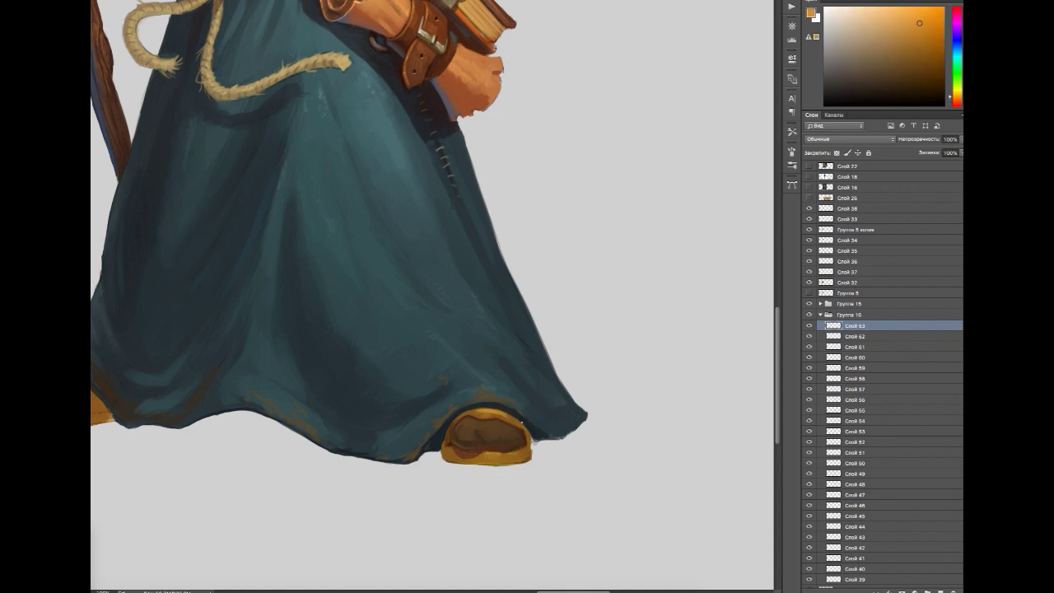
Step: Paint dark brown toes inside the front shoe's opening and refine its ochre rim and sole
left_click(461, 434, "alt")
left_click(496, 421, "alt")
left_click(520, 444, "alt")
mouse_move(464, 411)
left_mouse_down()
mouse_move(492, 409)
mouse_move(558, 445)
mouse_move(764, 463)
left_mouse_up()
left_click(529, 438, "alt")
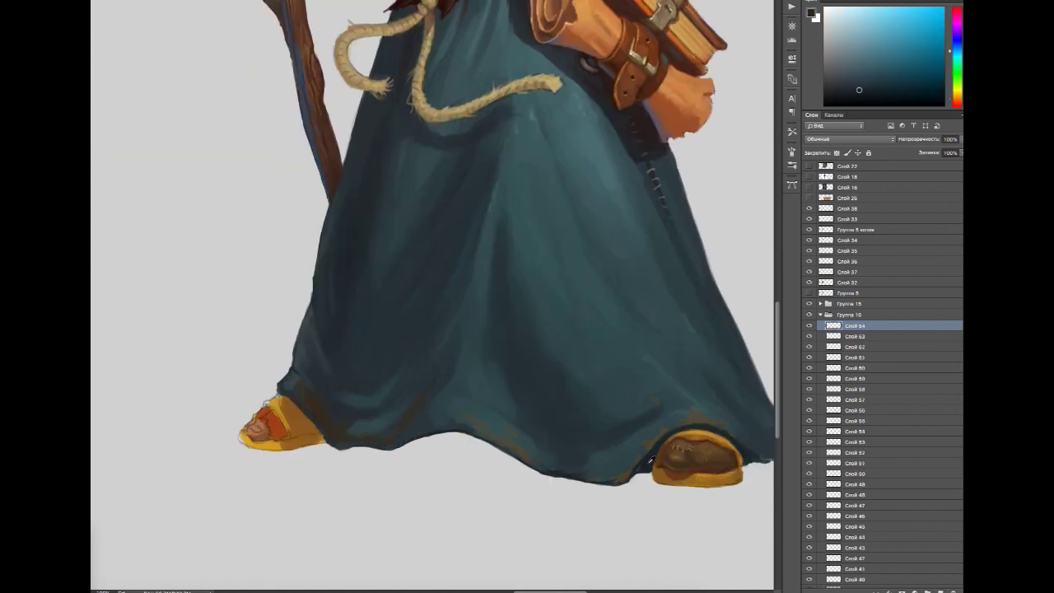
Step: Paint over the sole and strap of the shoe on the staff side with sampled ochre and brown tones
left_click_drag(405, 440, 489, 444)
left_click(305, 435, "alt")
mouse_move(297, 435)
left_mouse_down()
mouse_move(274, 404)
mouse_move(287, 434)
mouse_move(242, 438)
mouse_move(290, 446)
mouse_move(269, 445)
mouse_move(280, 411)
mouse_move(286, 431)
mouse_move(265, 446)
mouse_move(298, 441)
mouse_move(283, 419)
mouse_move(311, 407)
mouse_move(296, 433)
left_mouse_up()
left_click(280, 409, "alt")
left_click(284, 445, "alt")
left_click(284, 433, "alt")
left_click(290, 431, "alt")
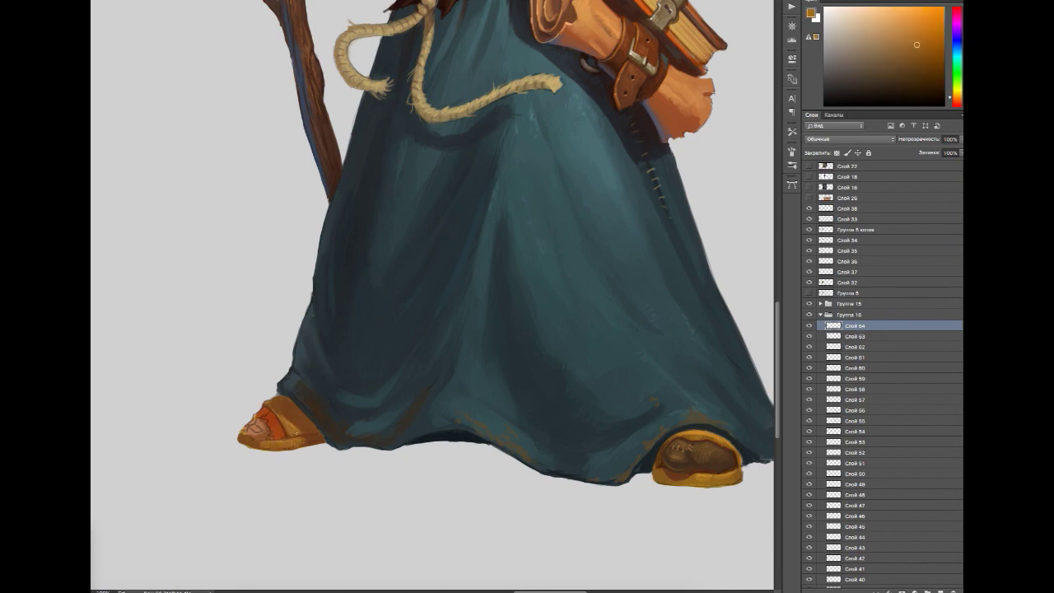
left_click(248, 434, "alt")
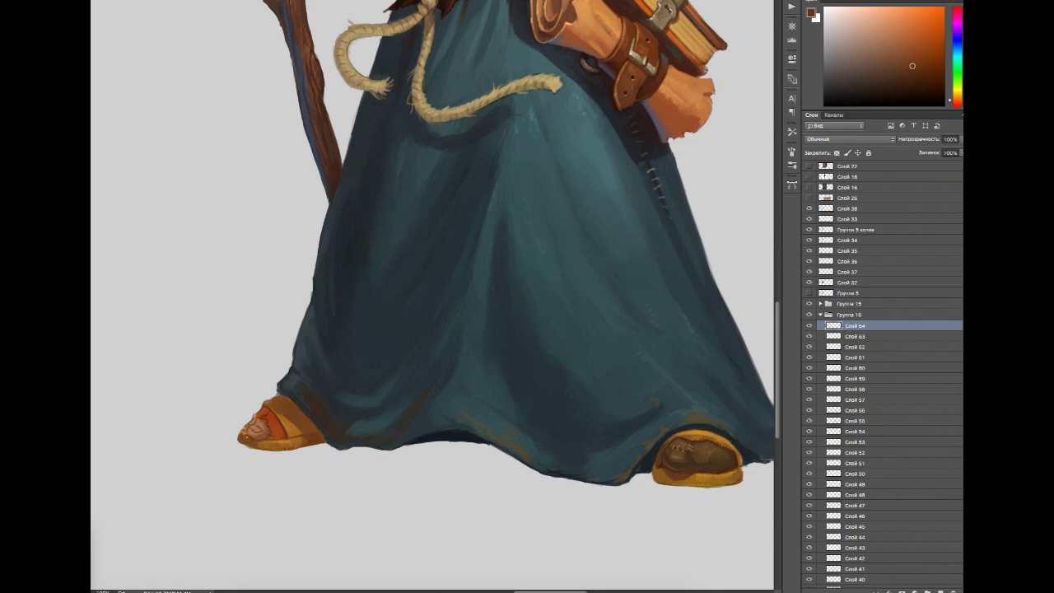
Step: Paint the staff-side sandal's strap brown and add dark round spots across it
left_click(247, 428, "alt")
mouse_move(247, 428)
left_mouse_down()
mouse_move(261, 412)
mouse_move(282, 432)
mouse_move(259, 414)
mouse_move(271, 401)
left_mouse_up()
left_click(277, 426, "alt")
left_click(263, 419, "alt")
left_click(278, 404, "alt")
left_click(295, 427, "alt")
left_click(286, 432, "alt")
left_click(286, 432, "alt")
left_click(284, 432, "alt")
Step: Shape the bare toes in the staff-side sandal with sampled flesh and dark brown tones
left_click(252, 433, "alt")
left_click(256, 436, "alt")
left_click(251, 433, "alt")
left_click(249, 435, "alt")
left_click(246, 437, "alt")
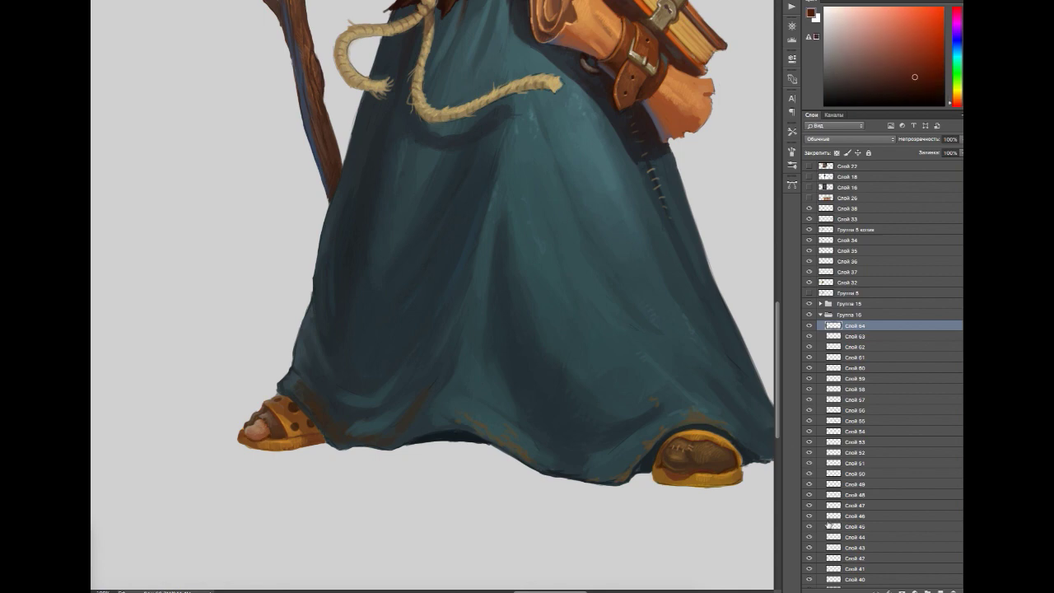
Step: Refine the toes, strap edges and sole of the staff-side sandal on a new layer with sampled colours
key("ctrl+shift+alt+n")
left_click(252, 429, "alt")
left_click(115, 308, "alt")
left_click(250, 411, "alt")
left_click(266, 431, "alt")
left_click(266, 431, "alt")
left_click(272, 441, "alt")
left_click(277, 448, "alt")
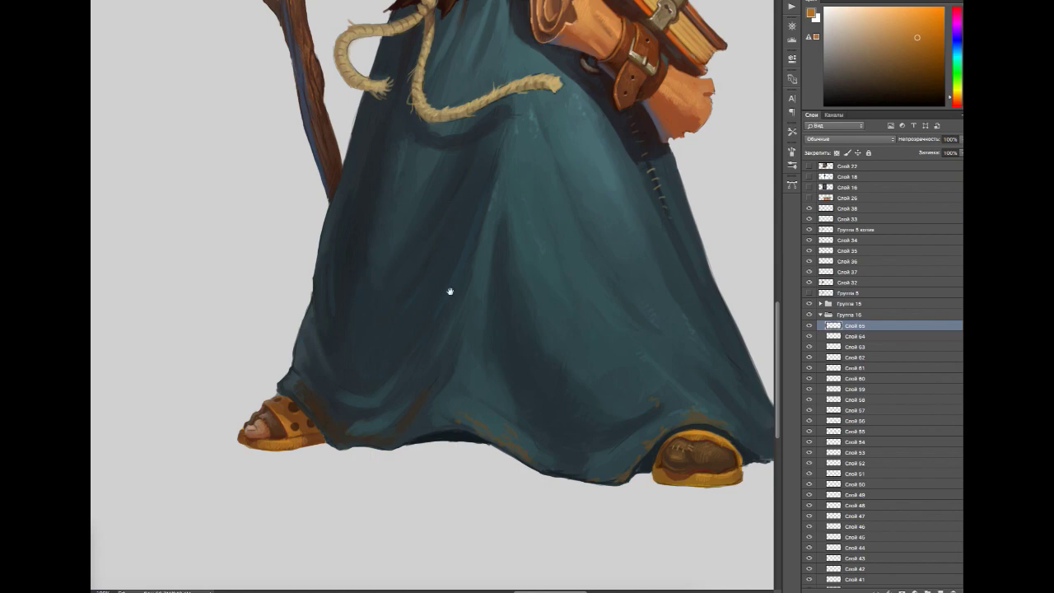
Step: Flip the canvas horizontally and add a new layer on top of the wizard's group
key("h")
left_click_drag(450, 291, 480, 240)
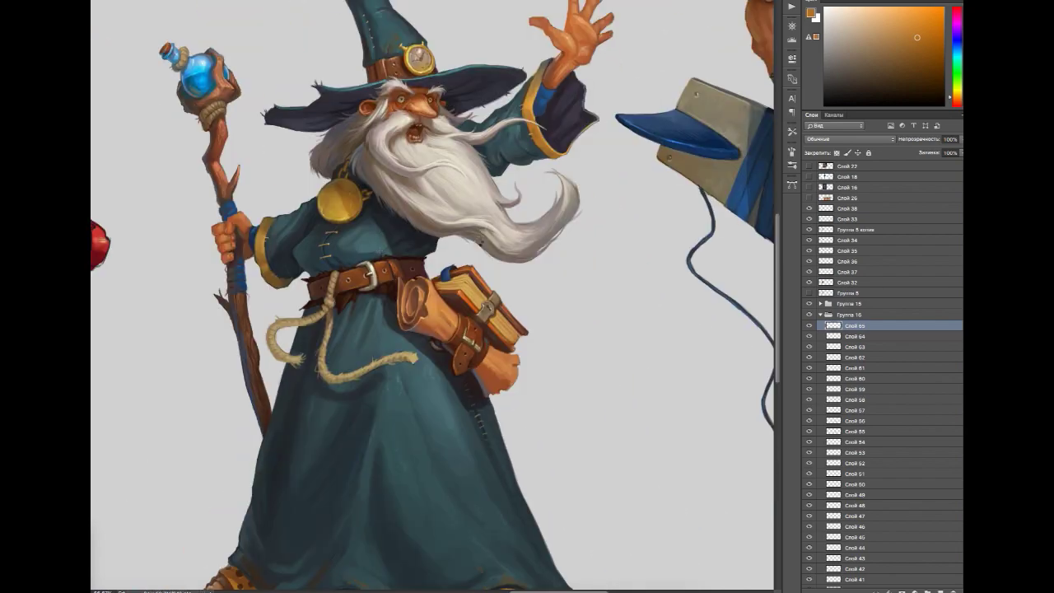
key("ctrl+shift+h")
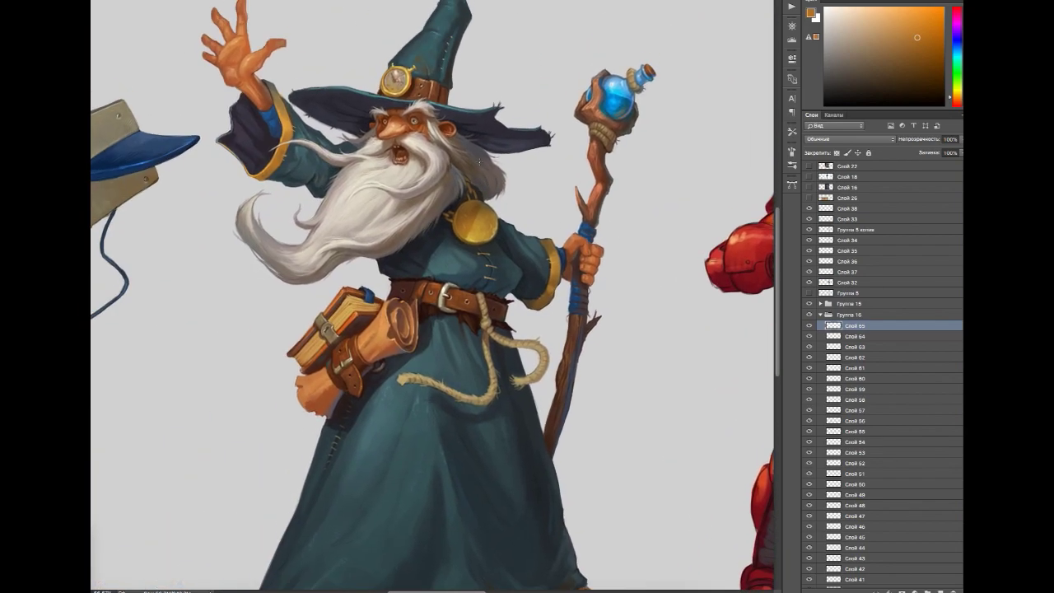
scroll(479, 162, "down", 3)
scroll(479, 162, "up", 1)
left_click(942, 590)
scroll(595, 257, "up", 4)
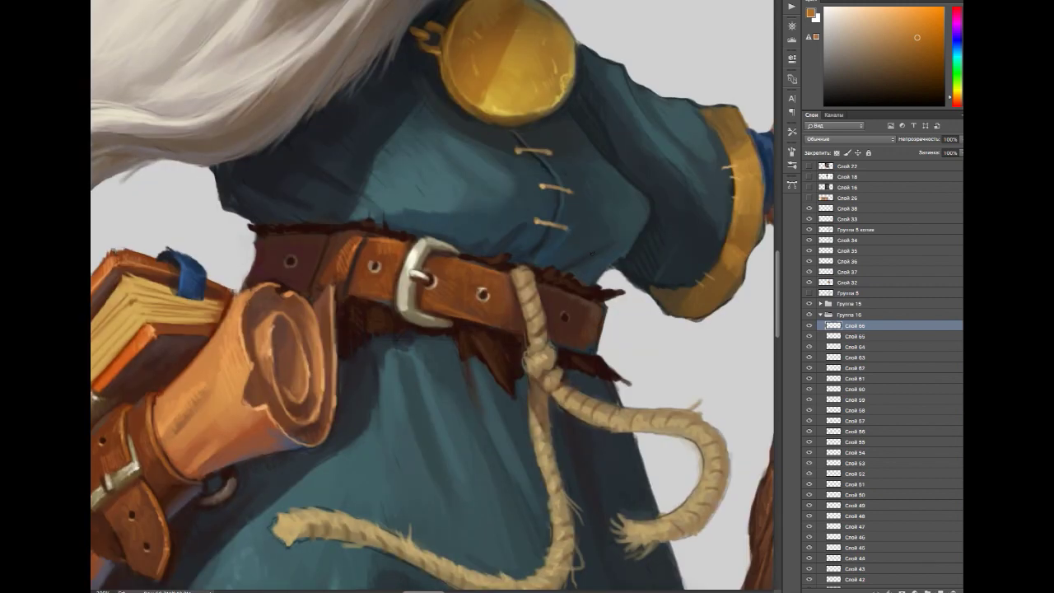
Step: Paint an engraved inner ring and golden shading on the chest medallion with sampled gold and brown tones
left_click_drag(466, 39, 362, 307)
left_click(362, 307, "alt")
mouse_move(437, 277)
left_mouse_down()
mouse_move(360, 311)
mouse_move(367, 345)
mouse_move(432, 359)
left_mouse_up()
left_click(428, 360, "alt")
left_click_drag(454, 300, 455, 346)
left_click_drag(449, 280, 458, 347)
left_click(468, 335, "alt")
left_click(468, 335, "alt")
left_click(344, 287, "alt")
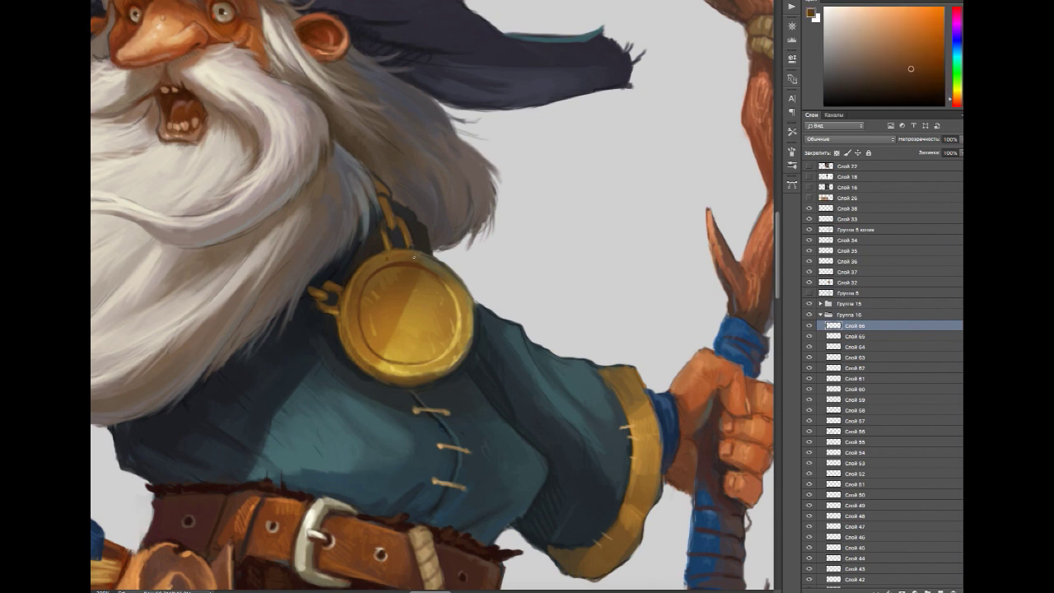
Step: Add small dark dots along the medallion's rim with sampled brown tones
left_click(430, 306, "alt")
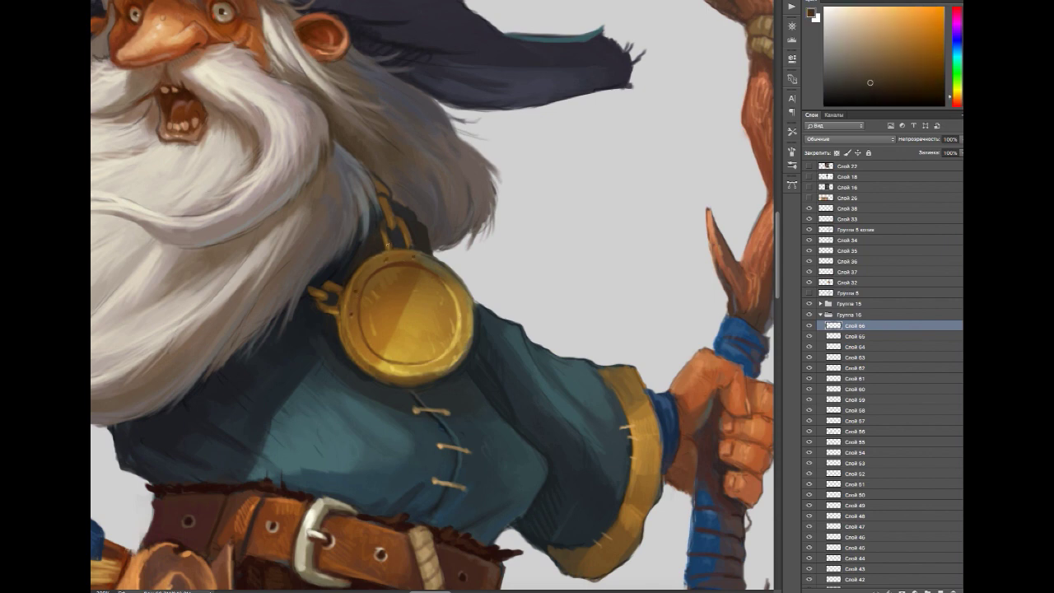
left_click(381, 195, "alt")
left_click(317, 329, "alt")
Step: Draw two dice with pips in dark brown at the medallion's centre on a new layer and add pale gold highlights
key("ctrl+shift+alt+n")
mouse_move(394, 303)
left_mouse_down()
mouse_move(379, 339)
mouse_move(397, 330)
mouse_move(403, 307)
mouse_move(431, 316)
left_mouse_up()
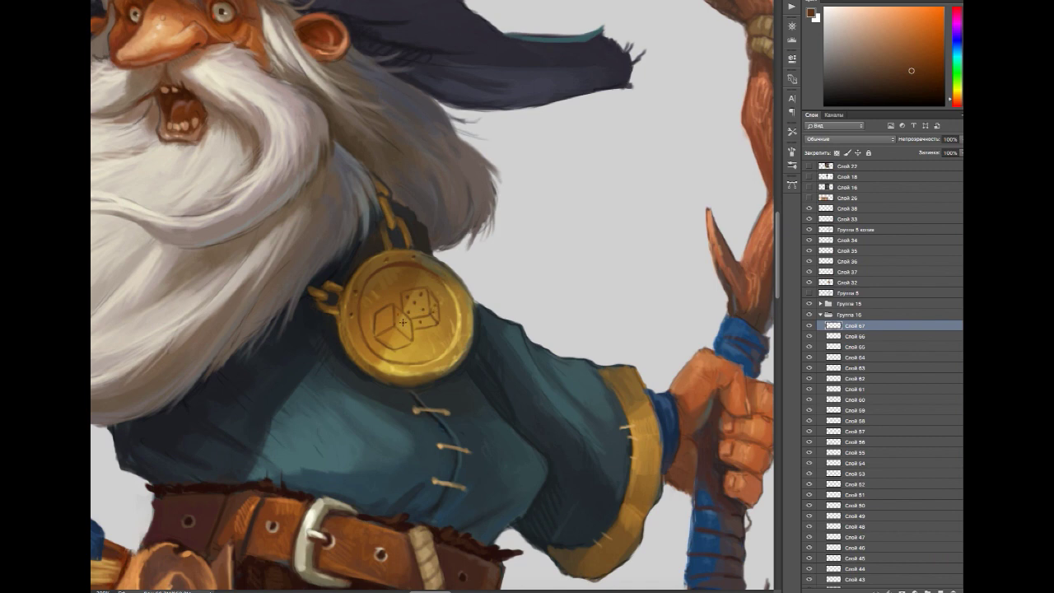
left_click(465, 325, "alt")
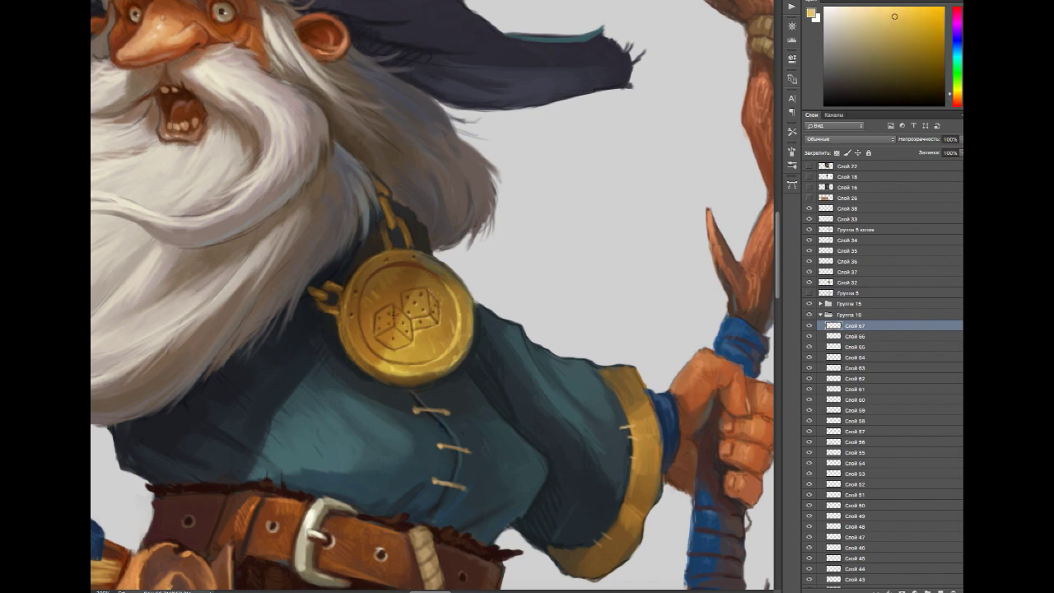
left_click(384, 292, "alt")
Step: Engrave a jagged ornamental outline around the medallion's dice on a new layer, using sampled brown and light gold
key("ctrl+shift+alt+n")
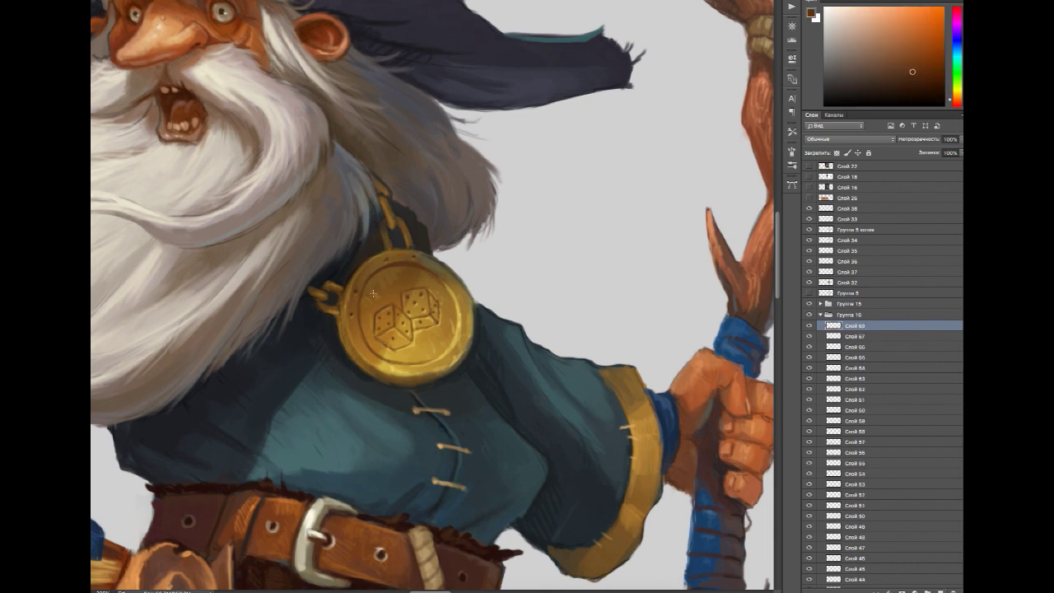
left_click(428, 329, "alt")
mouse_move(433, 325)
left_mouse_down()
mouse_move(403, 352)
mouse_move(445, 345)
left_mouse_up()
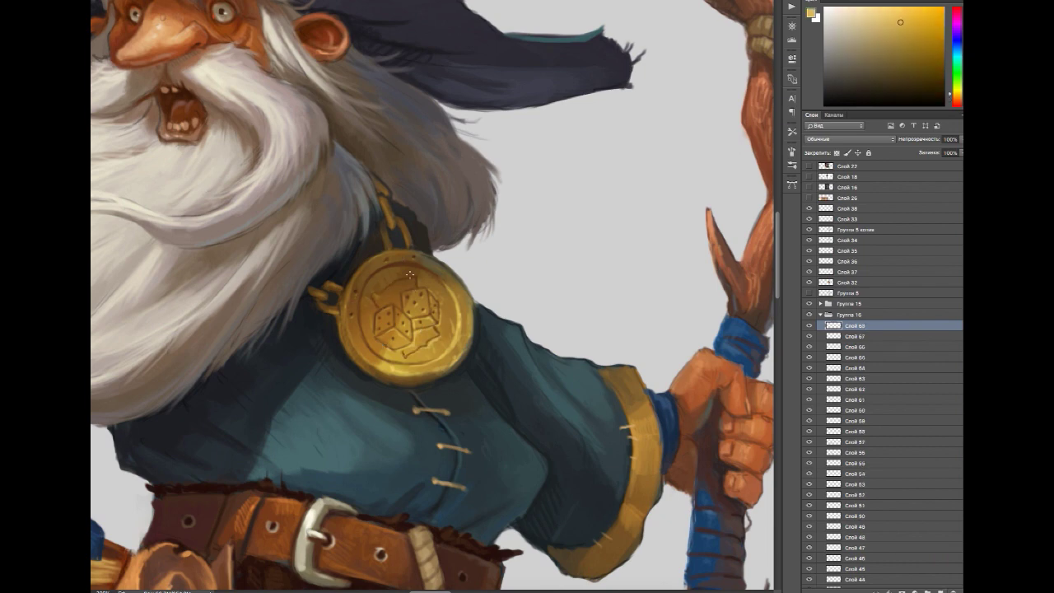
left_click(425, 233, "alt")
Step: Collapse the wizard's paint-over group and toggle its visibility to compare the illustration before and after
scroll(425, 233, "down", 5)
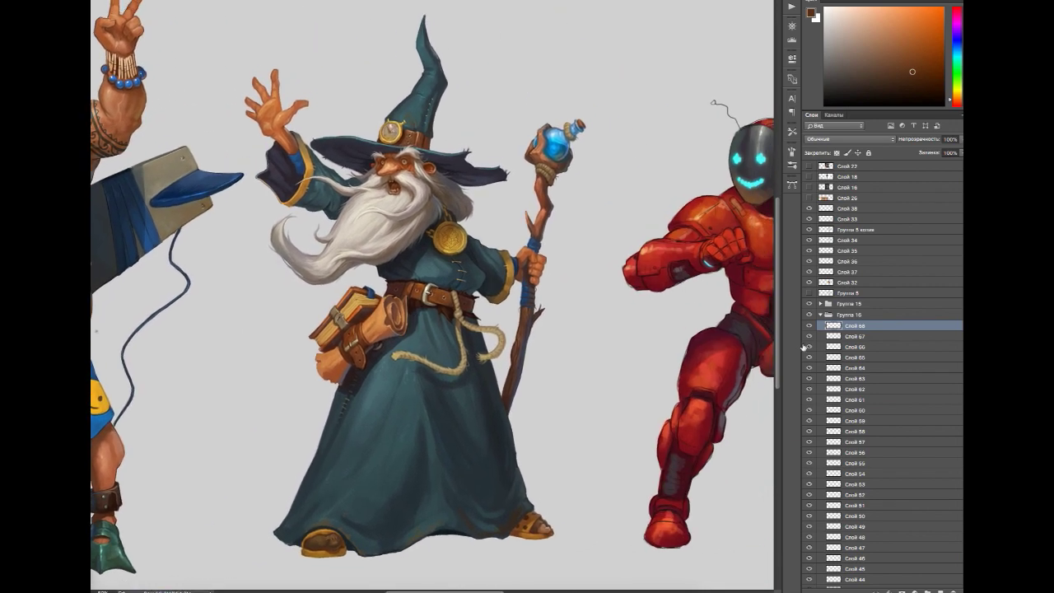
left_click(820, 314)
left_click(810, 315)
left_click(809, 314)
left_click(809, 315)
left_click(810, 314)
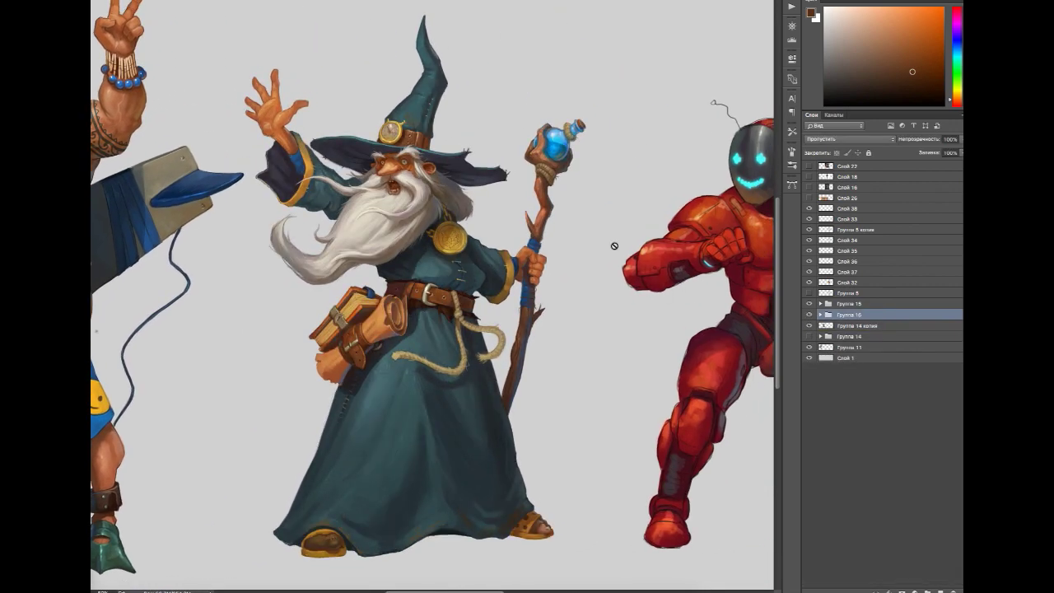
scroll(617, 242, "up", 1)
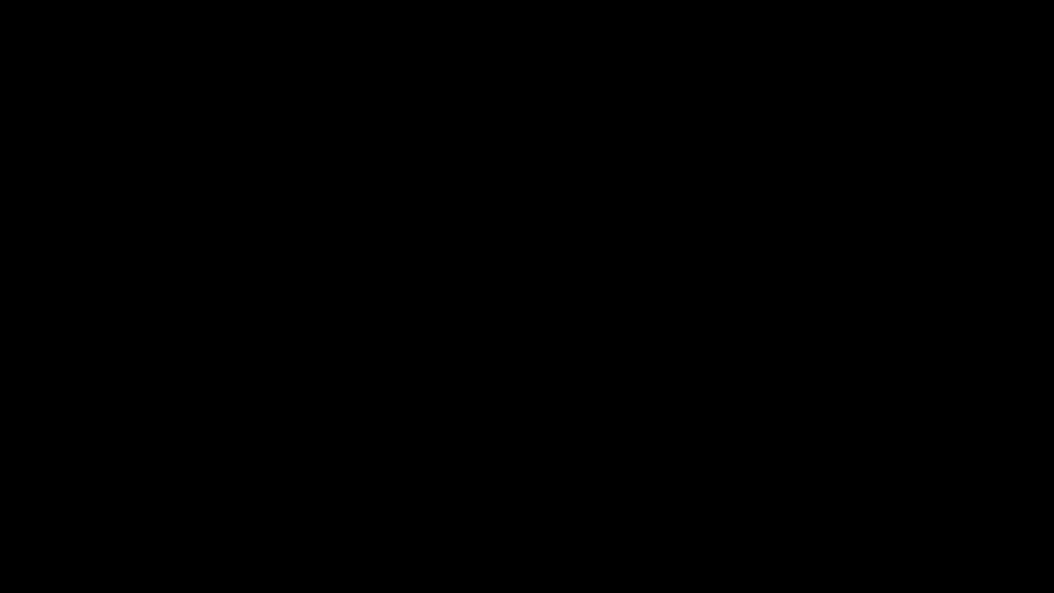